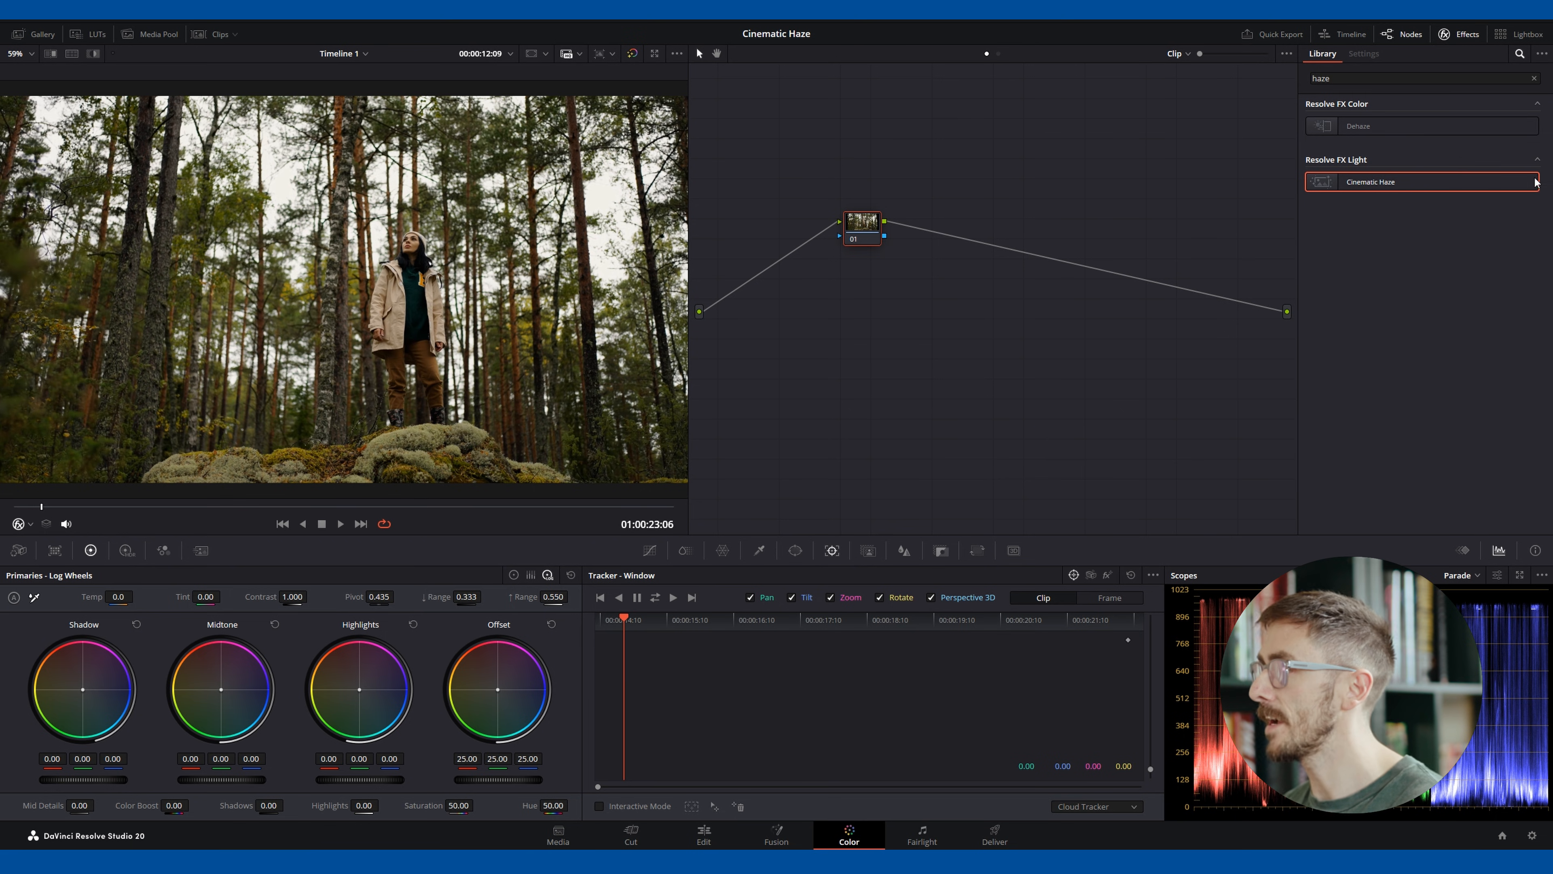
Search the effects library for "haze", apply Cinematic Haze to node 01, and review the forest clip.
click(1534, 77)
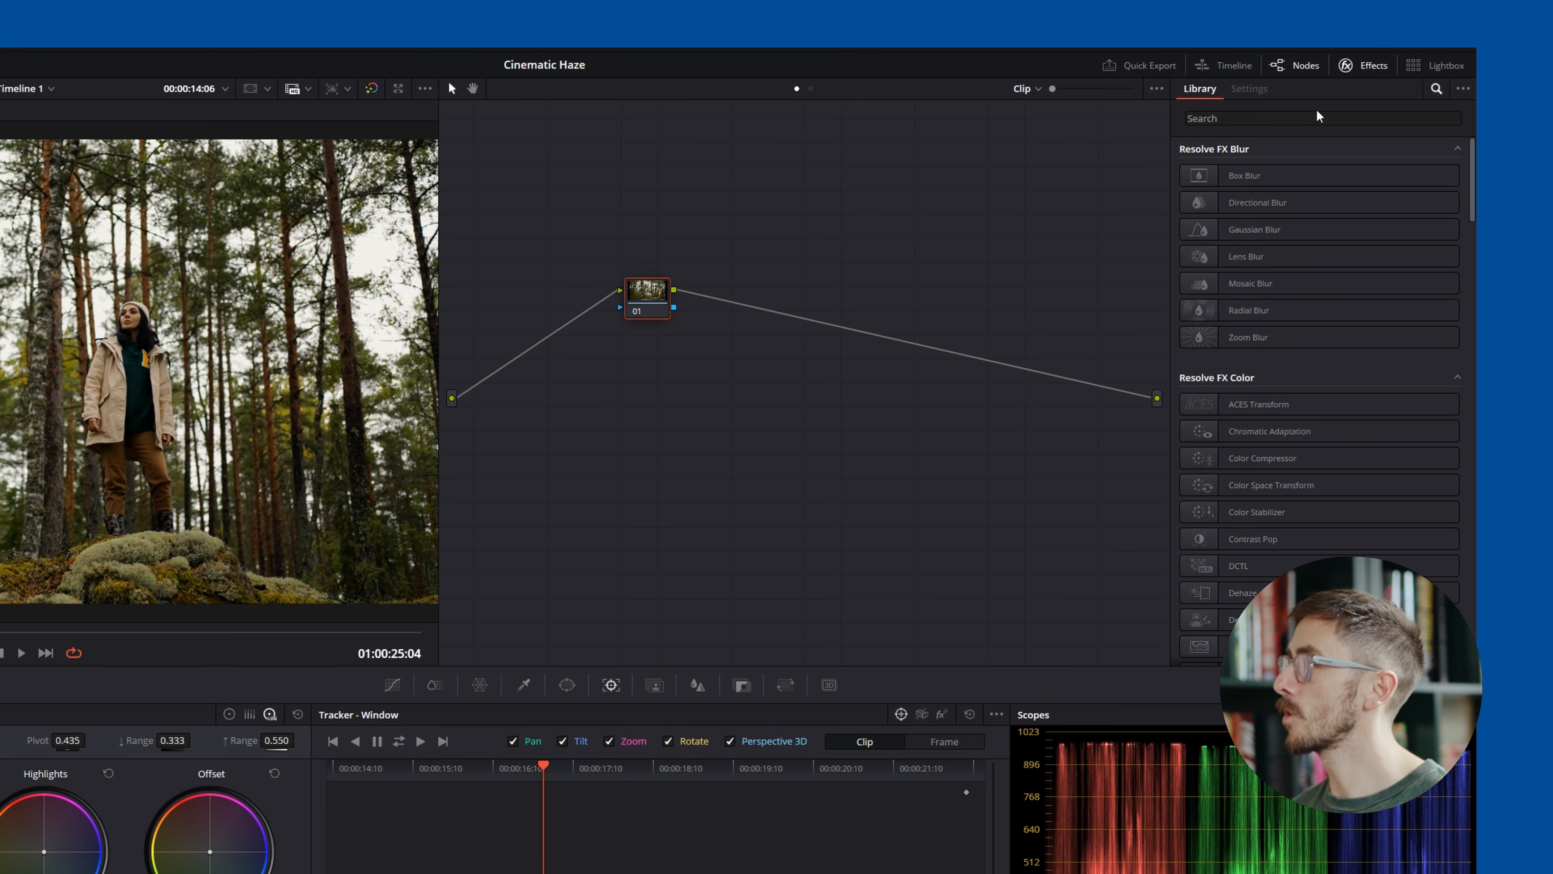
click(1414, 75)
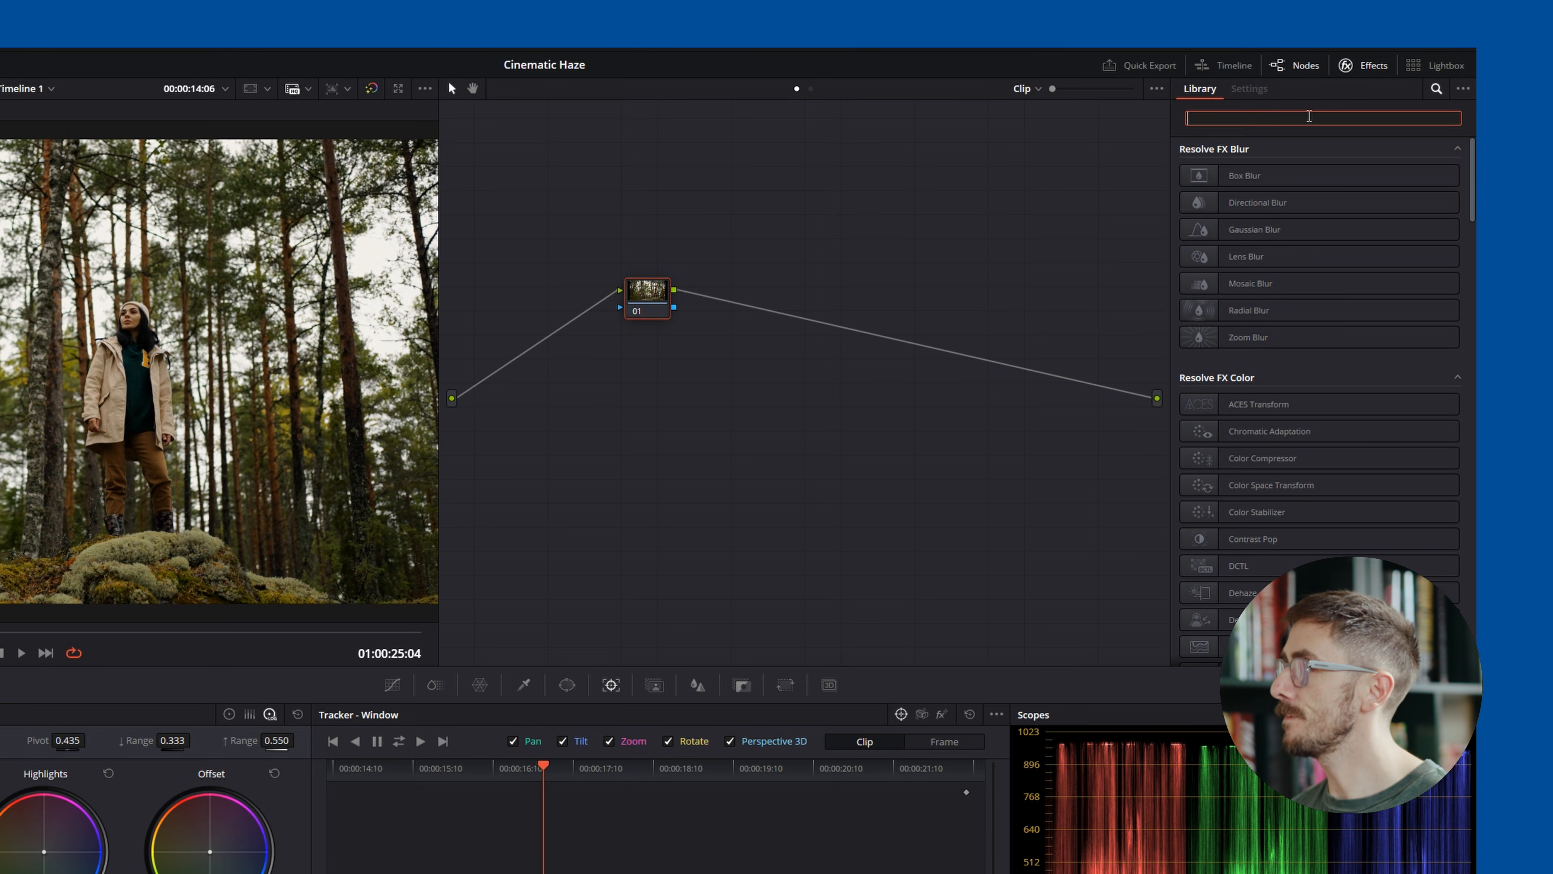
text(haze)
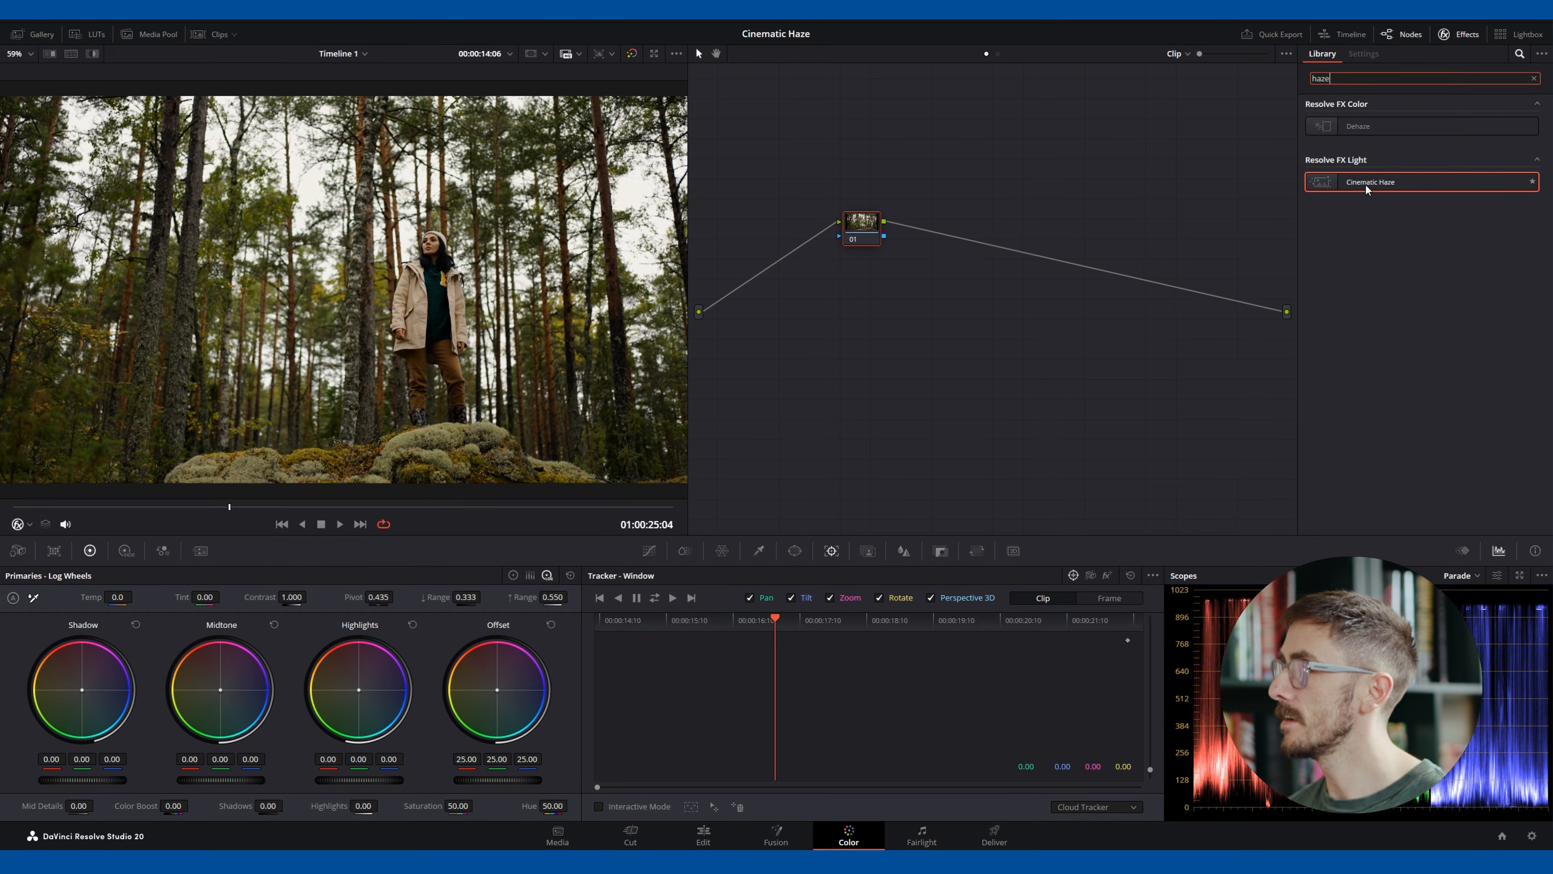
click(1367, 185)
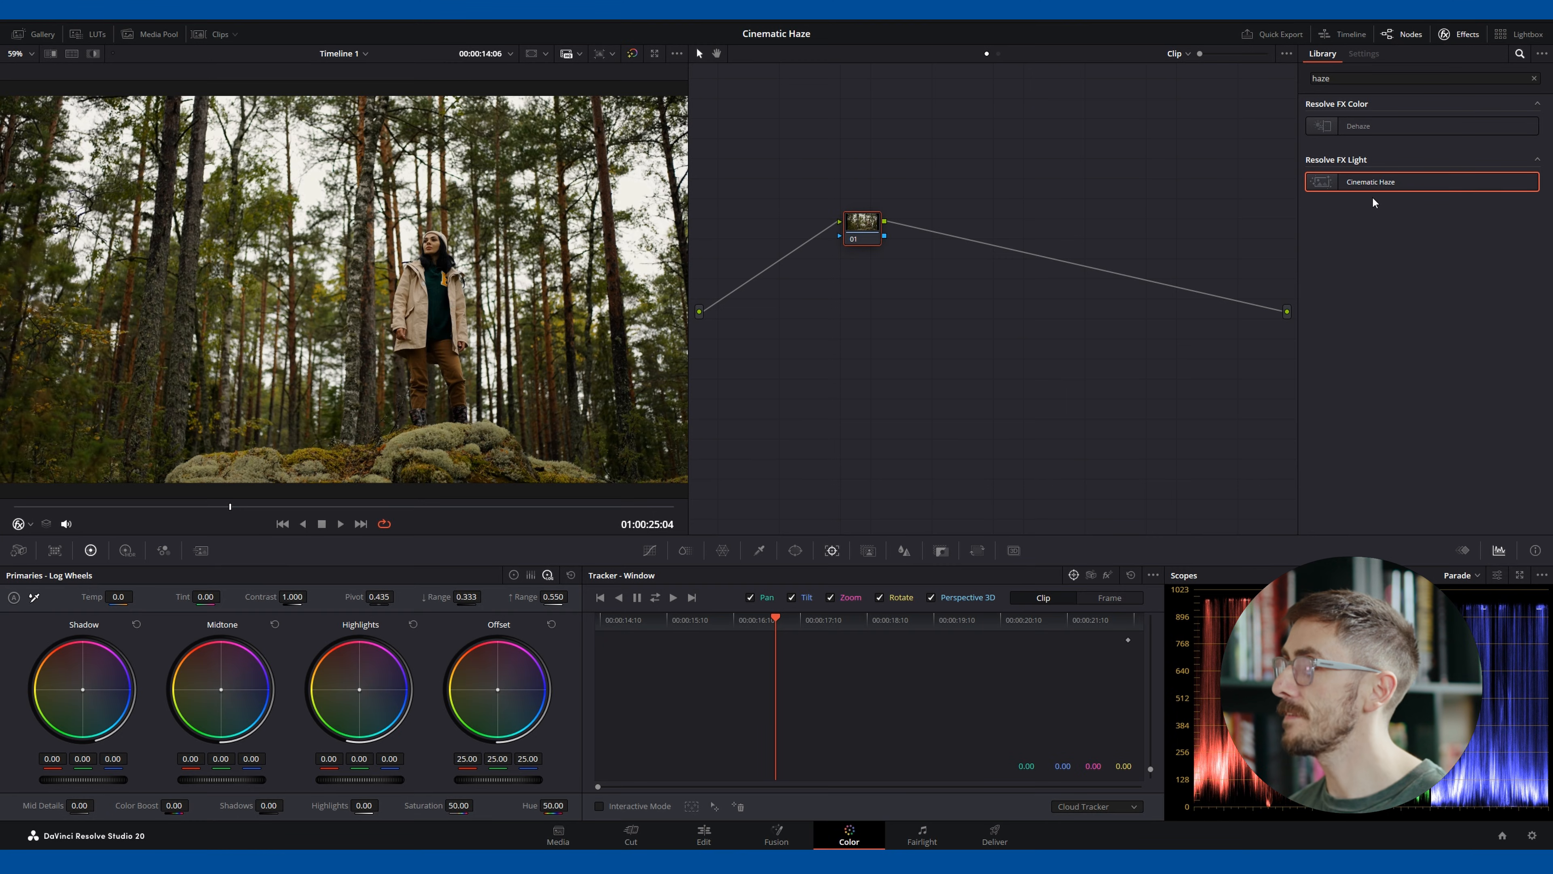
drag(1382, 190, 871, 222)
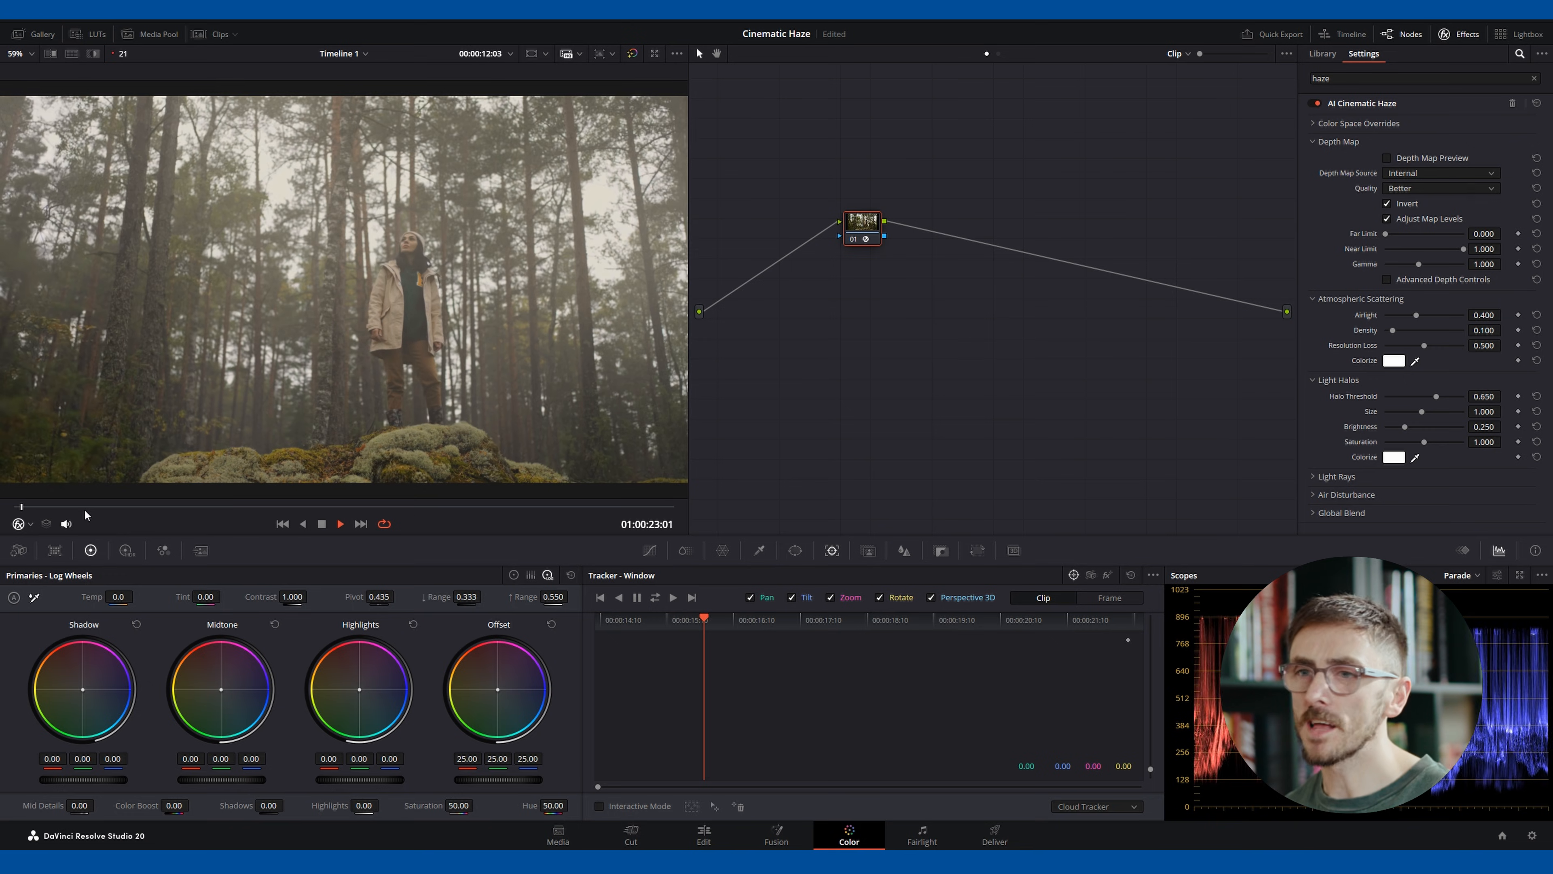
key(space)
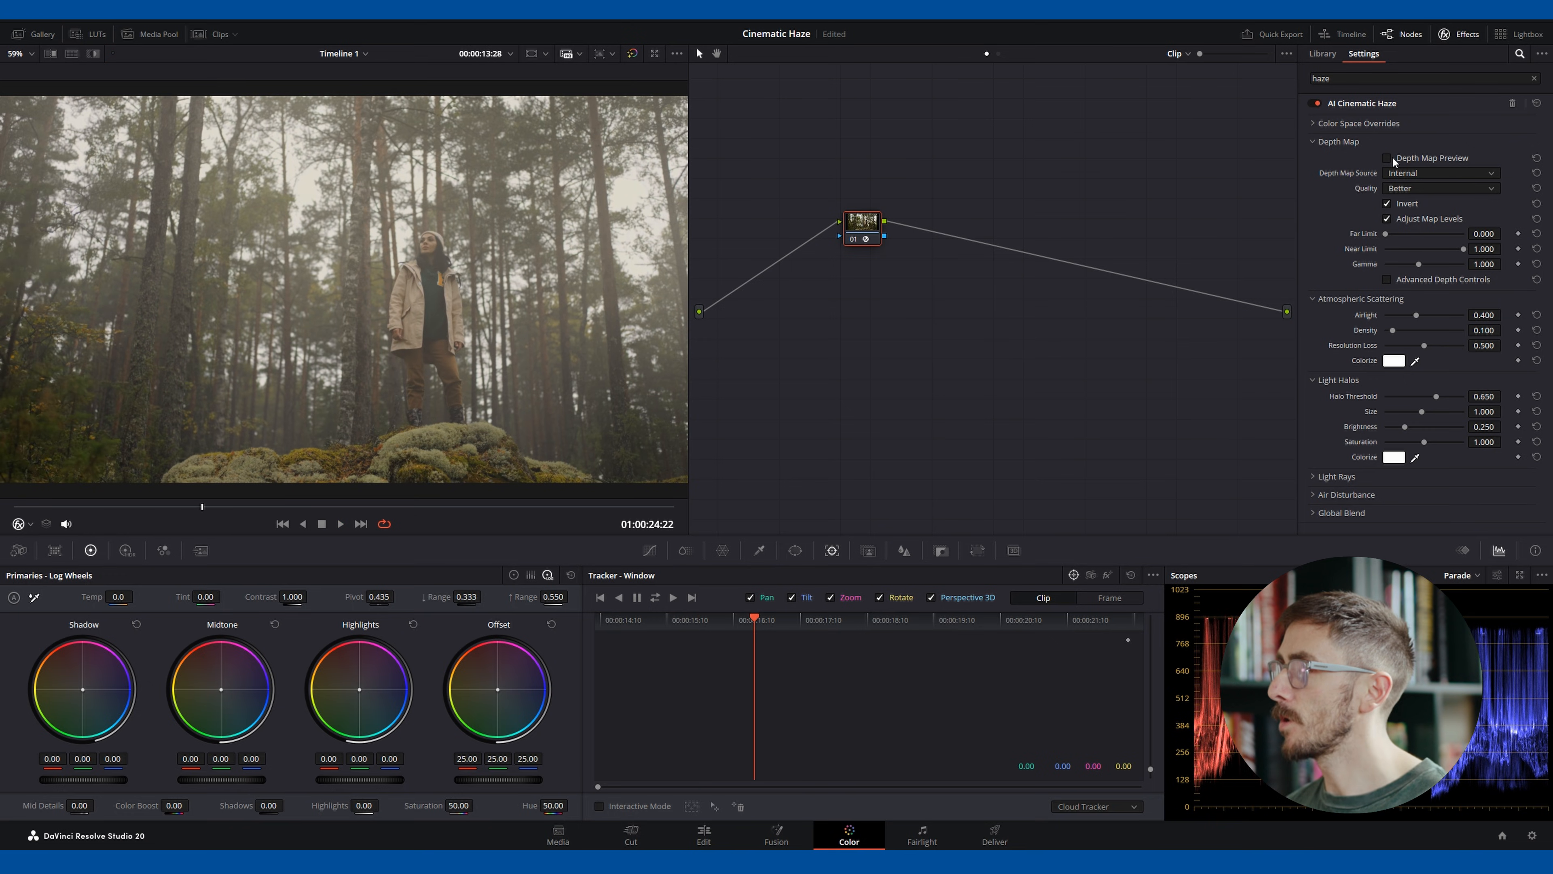
Enable Depth Map Preview and play and scrub through the forest clip to examine its depth map.
click(1387, 159)
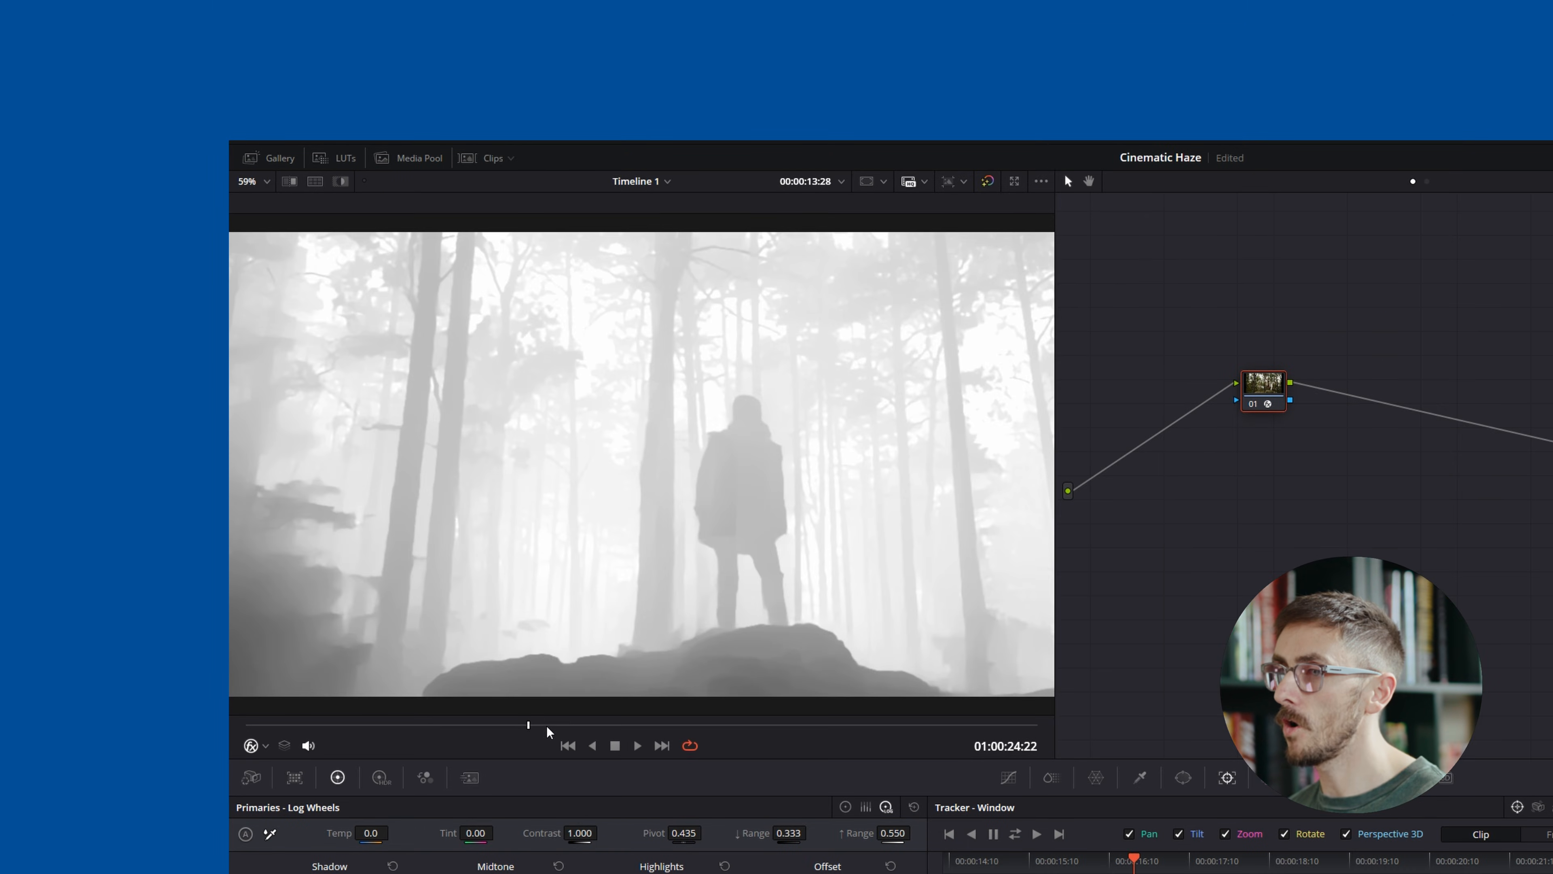
click(294, 507)
drag(582, 730, 275, 741)
key(space)
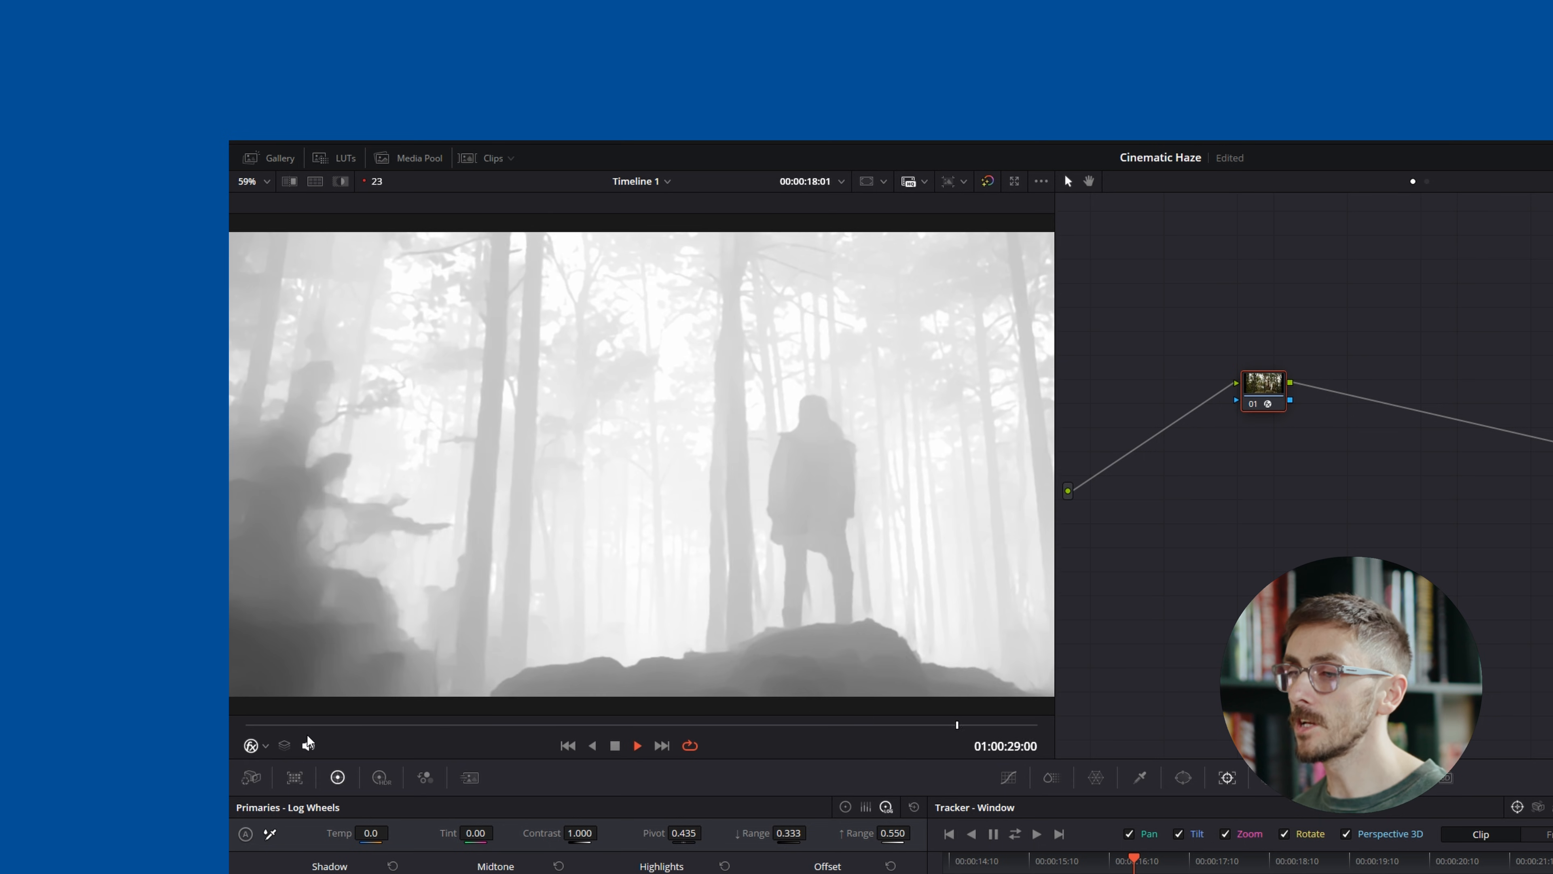
key(space)
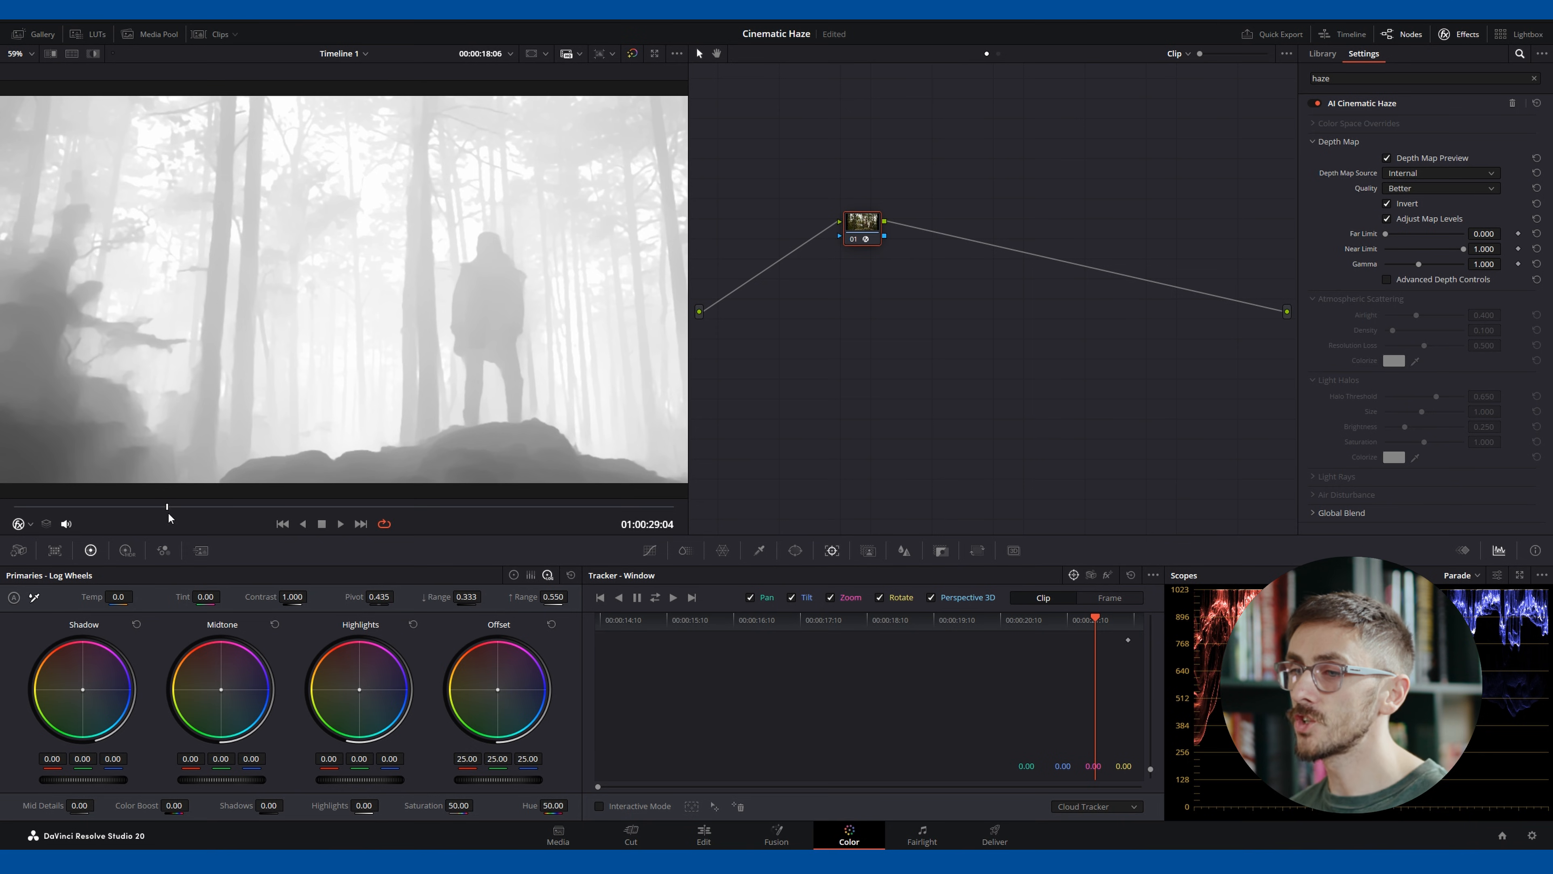
drag(57, 503, 191, 507)
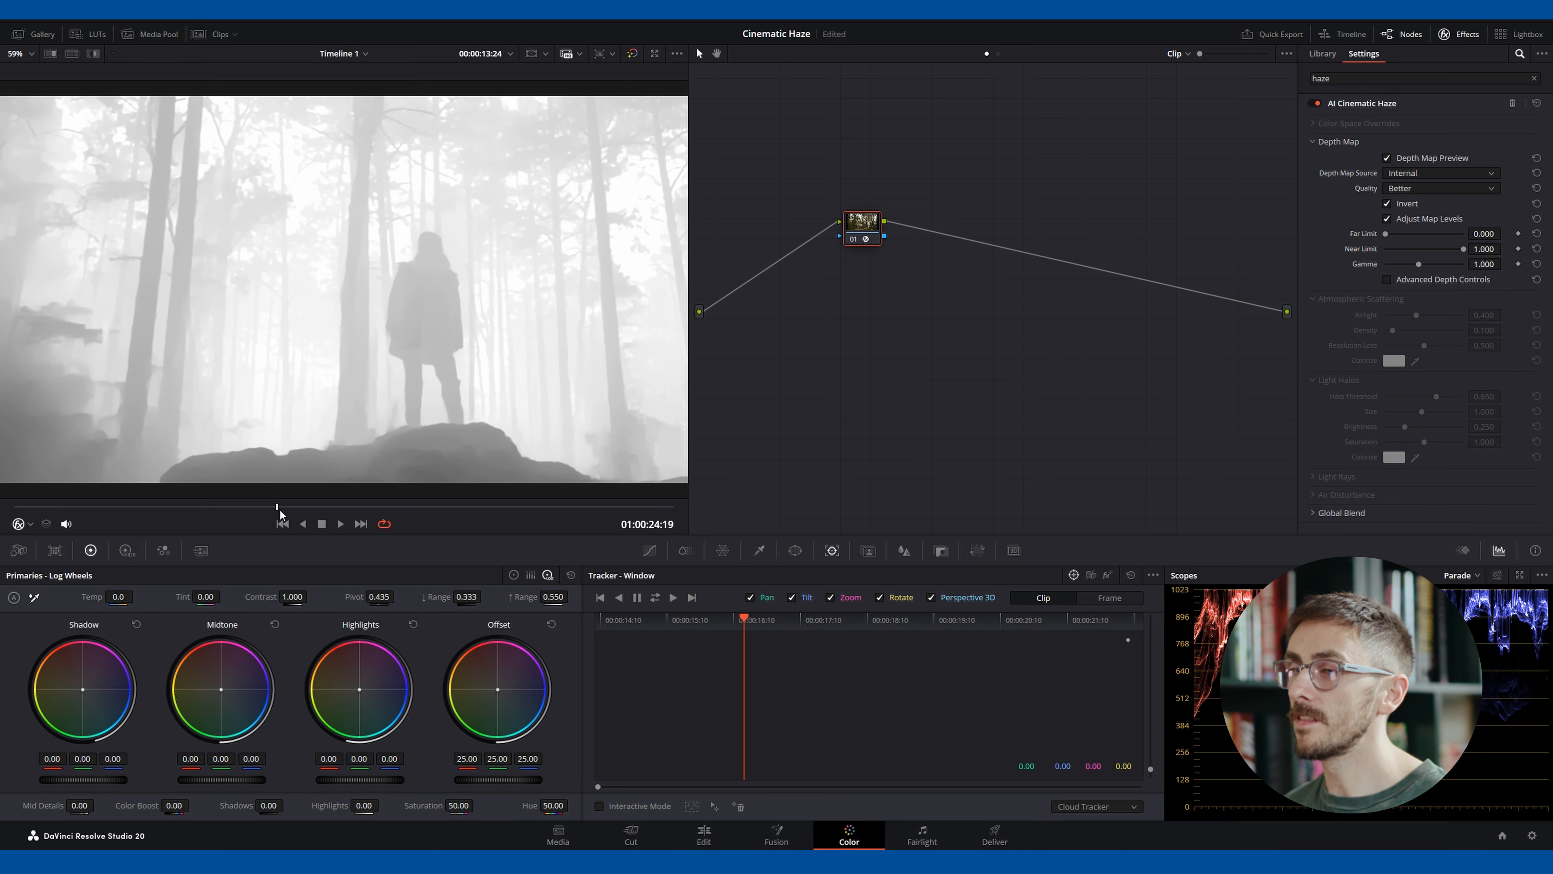
drag(314, 514, 343, 519)
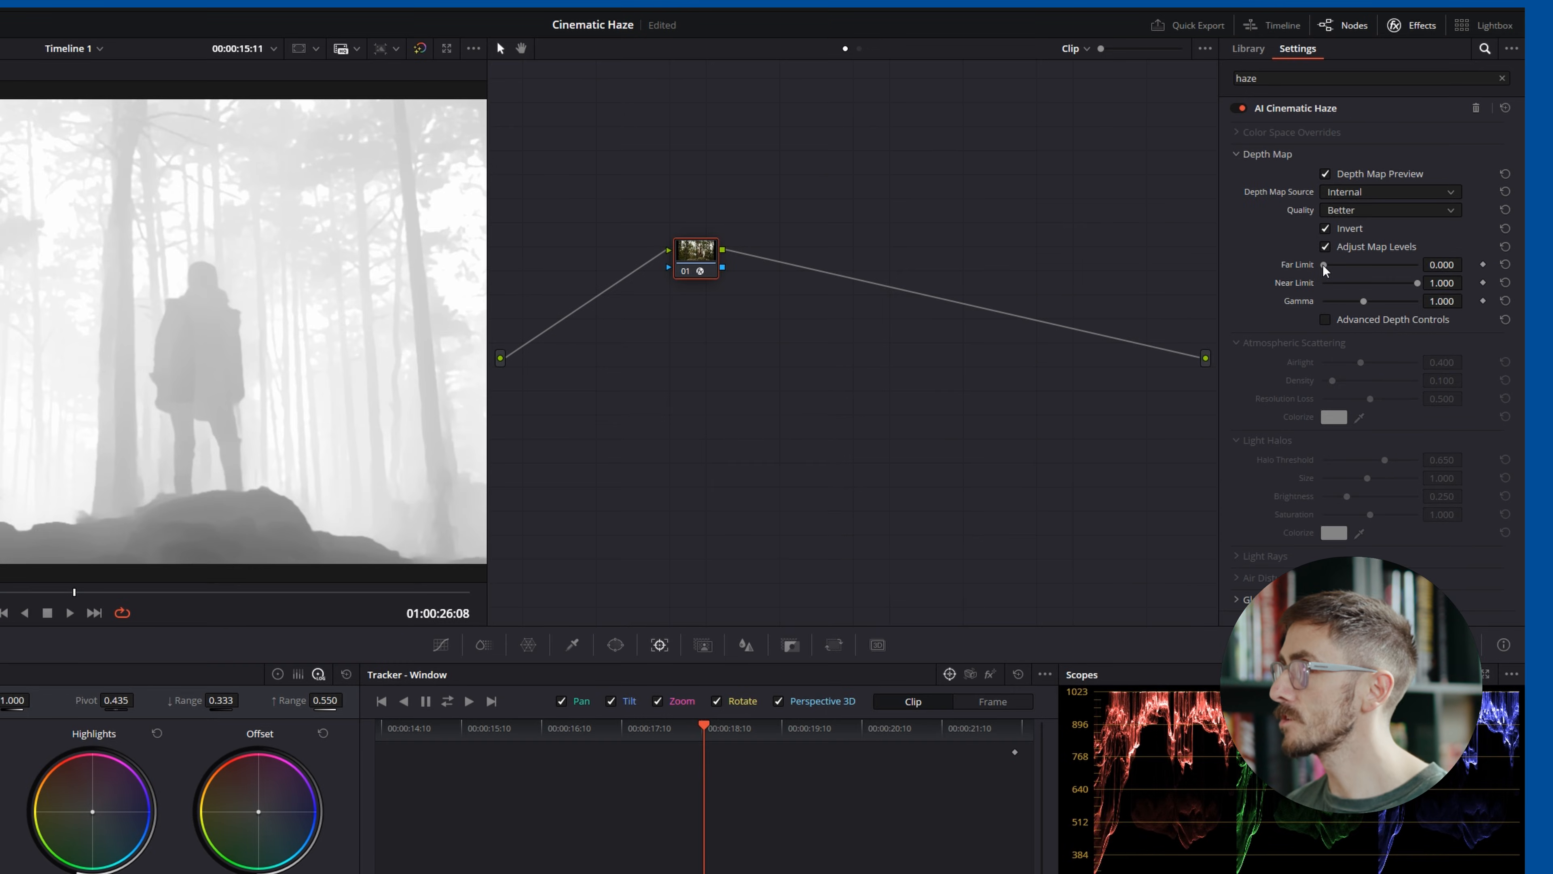
Try a depth map Far Limit of 0.178, view it with the preview off, and reset Far Limit.
drag(1384, 234, 1338, 266)
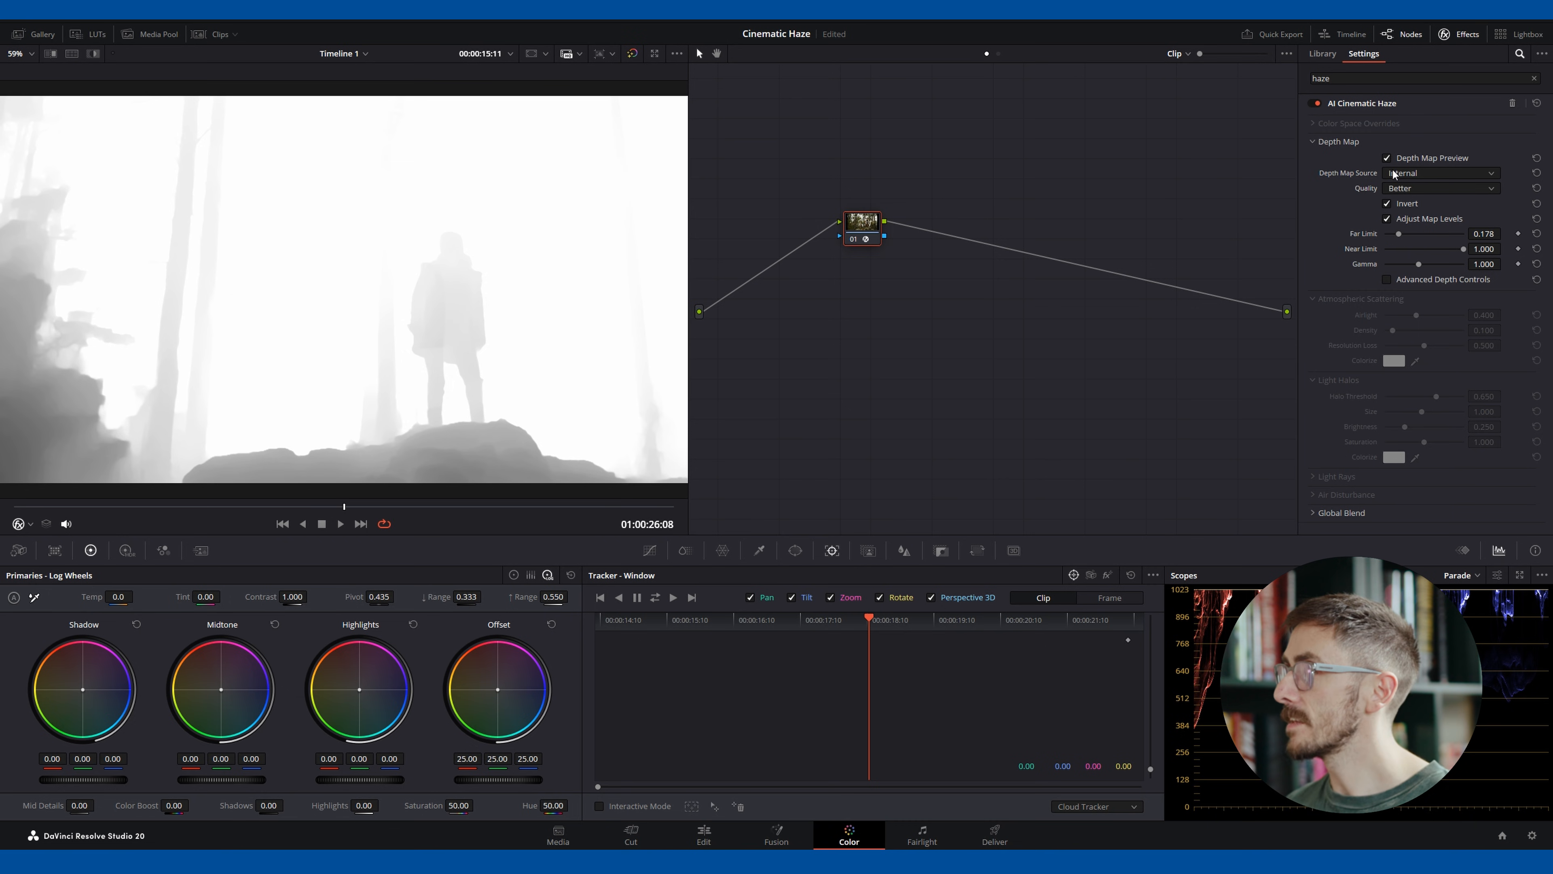
click(1387, 159)
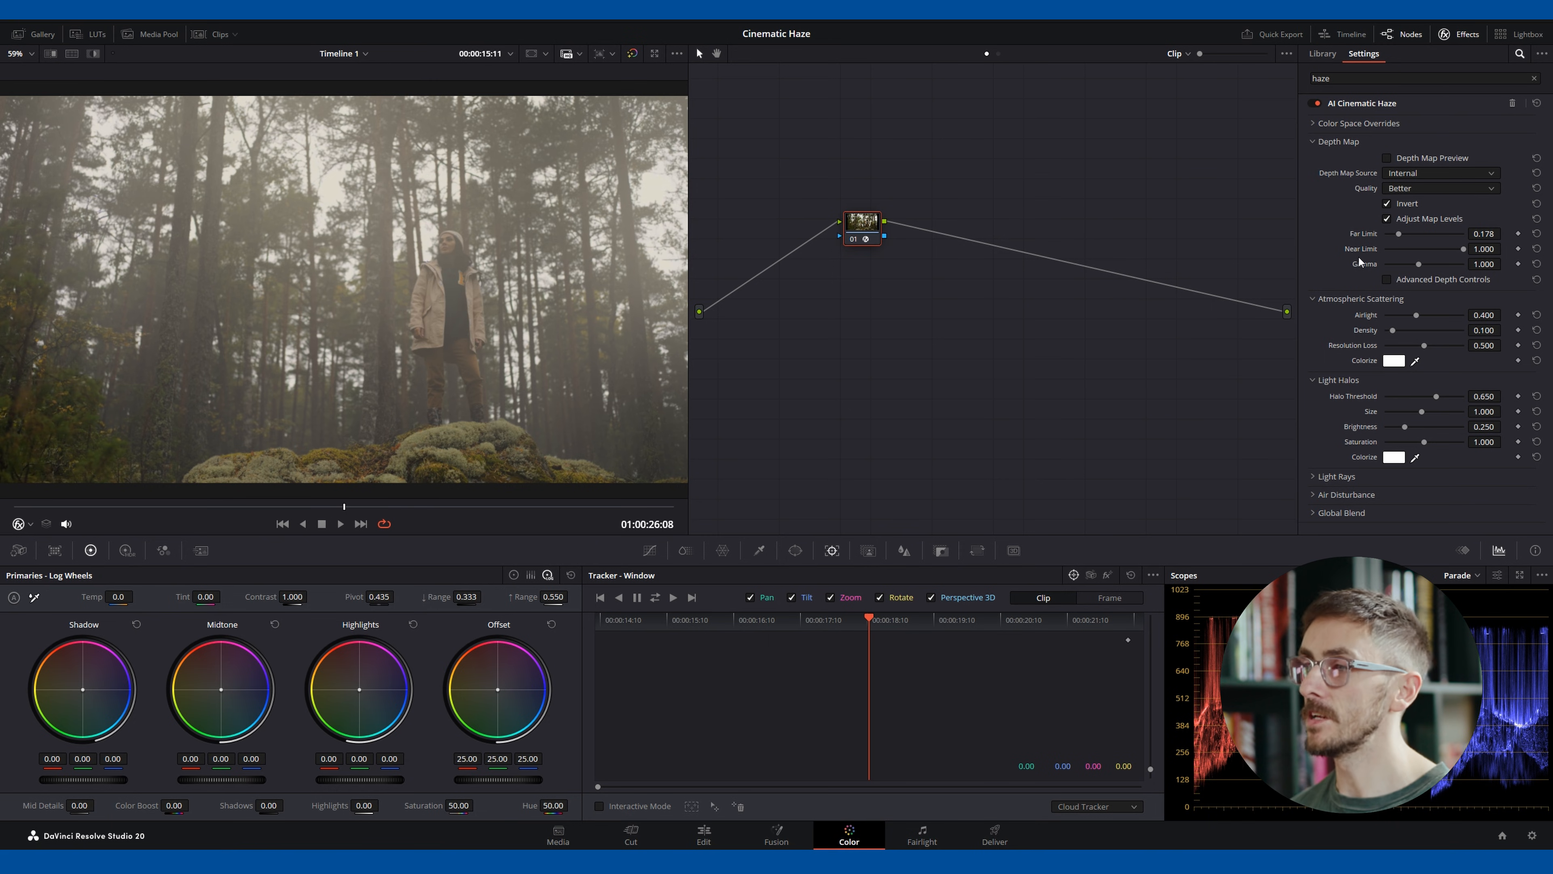
click(1537, 233)
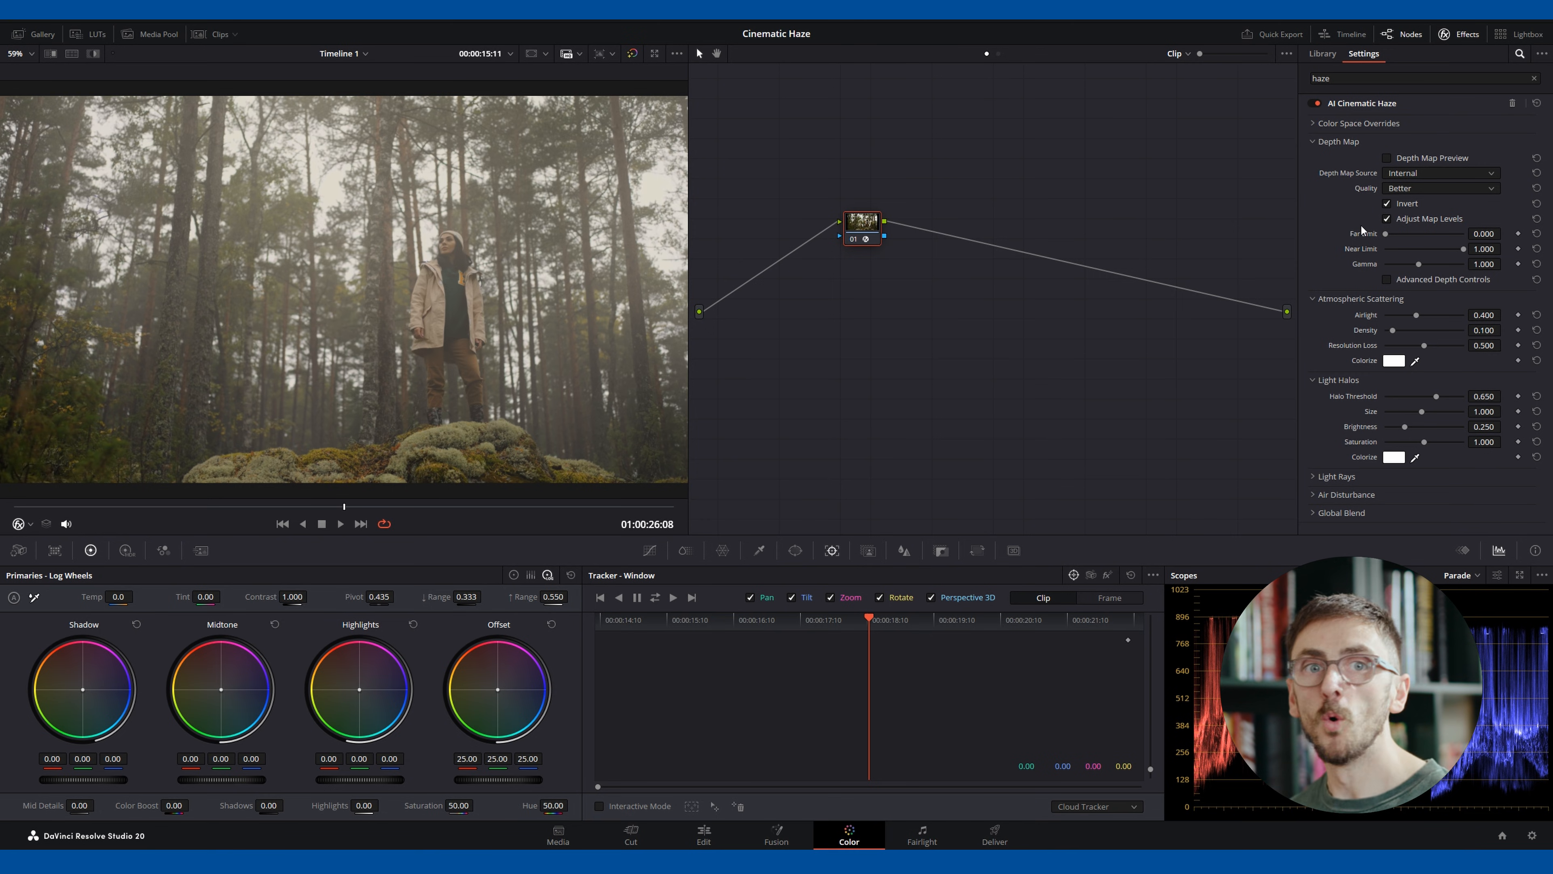
Try a Near Limit of 0.597 using the Depth Map Preview, and turn the preview off.
click(1391, 157)
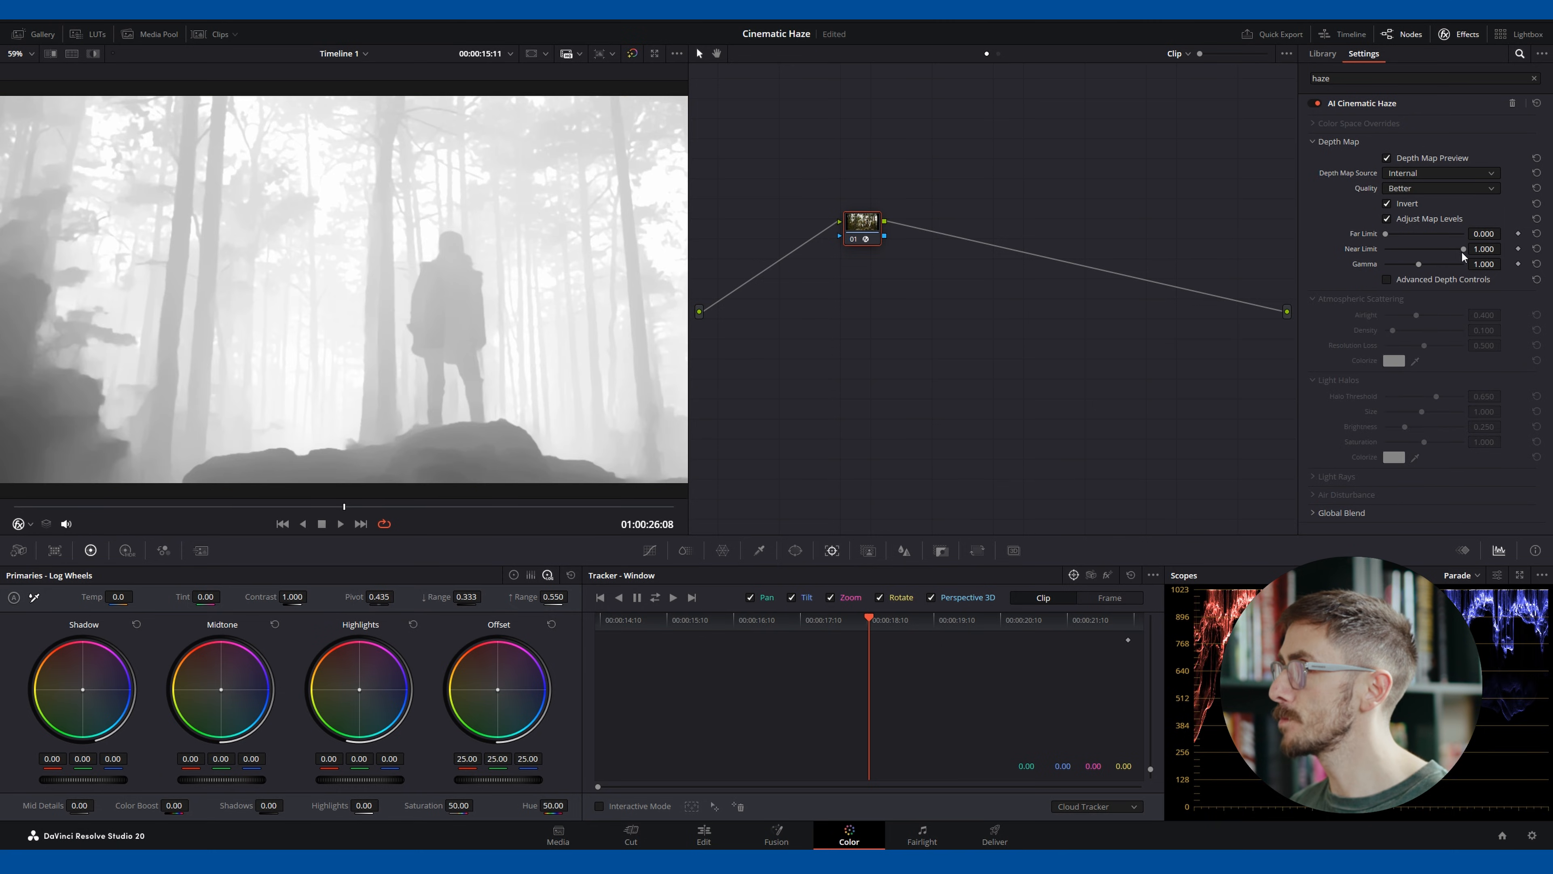
drag(1462, 251, 1435, 252)
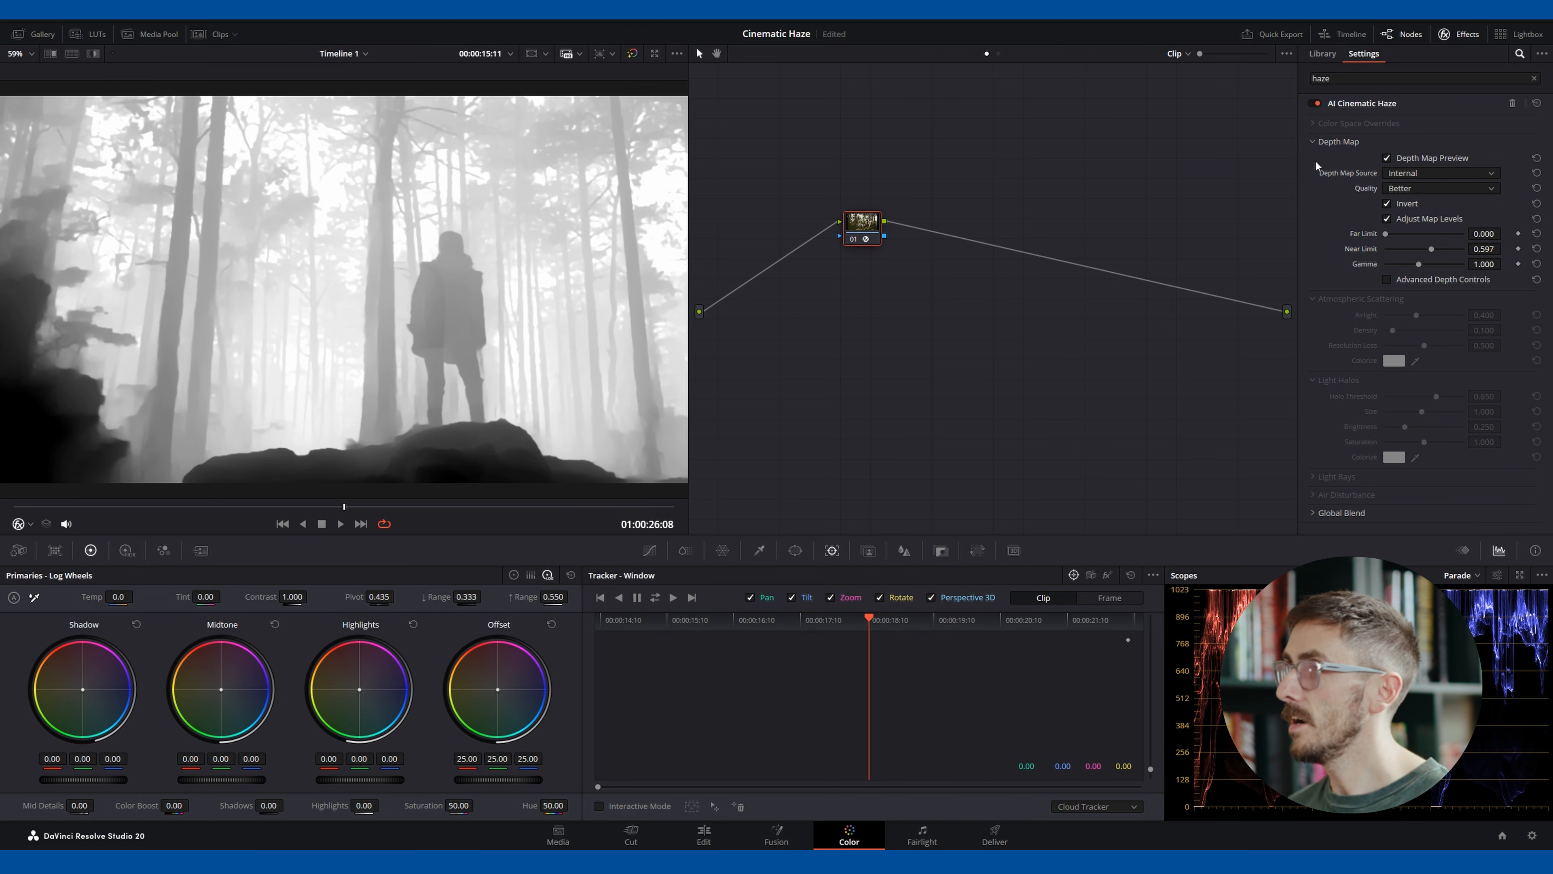
click(1386, 159)
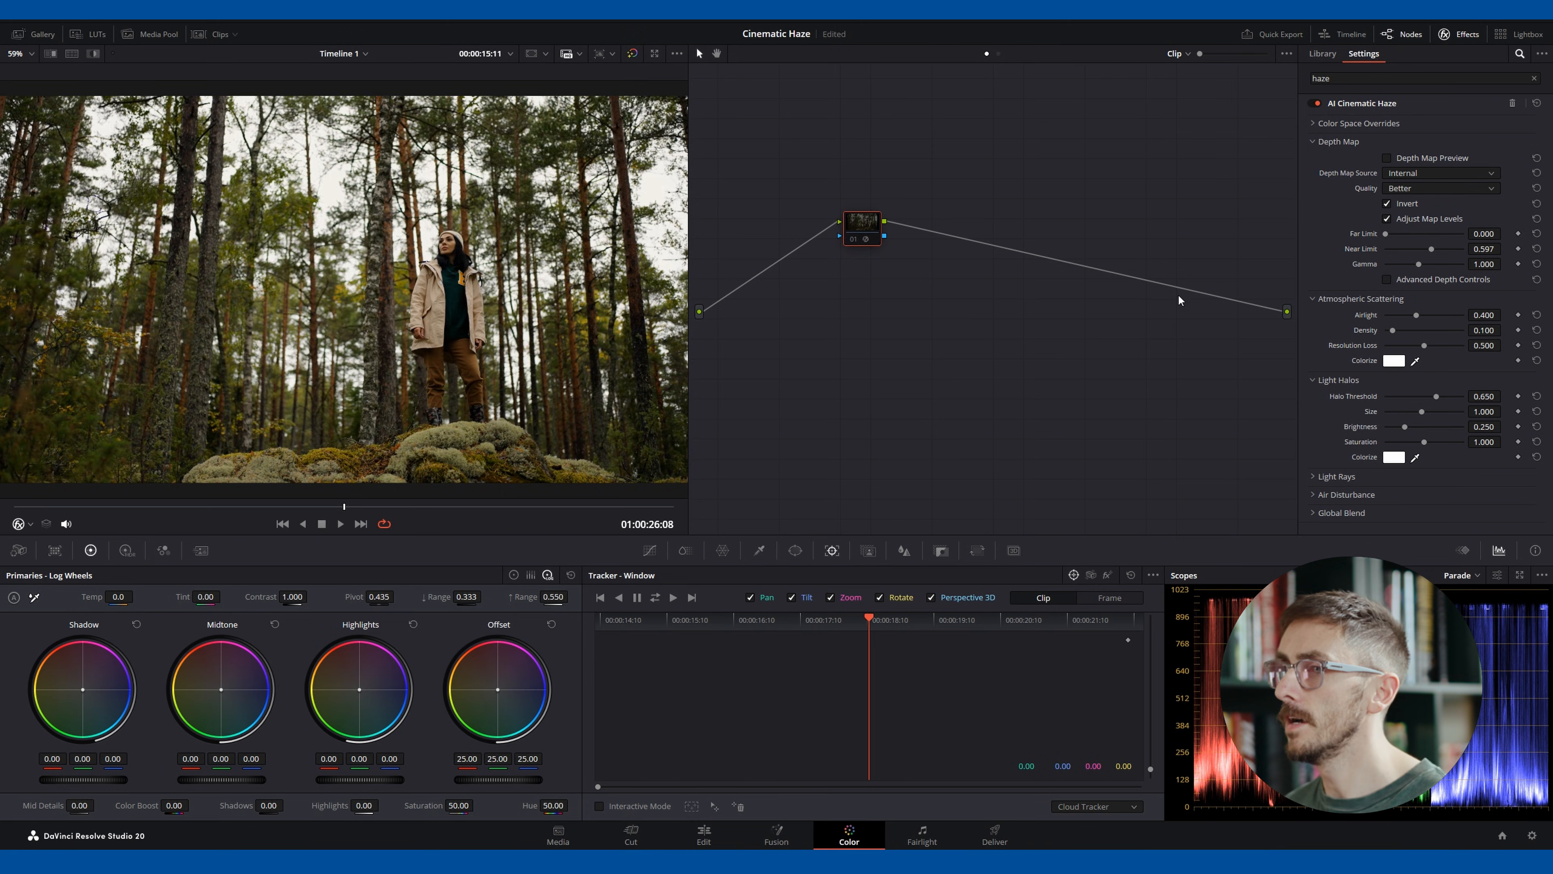
Try a Near Limit of 0.302, review the haze around the woman in full screen, and reset Near Limit.
scroll(443, 272, up, 3)
scroll(443, 272, up, 1)
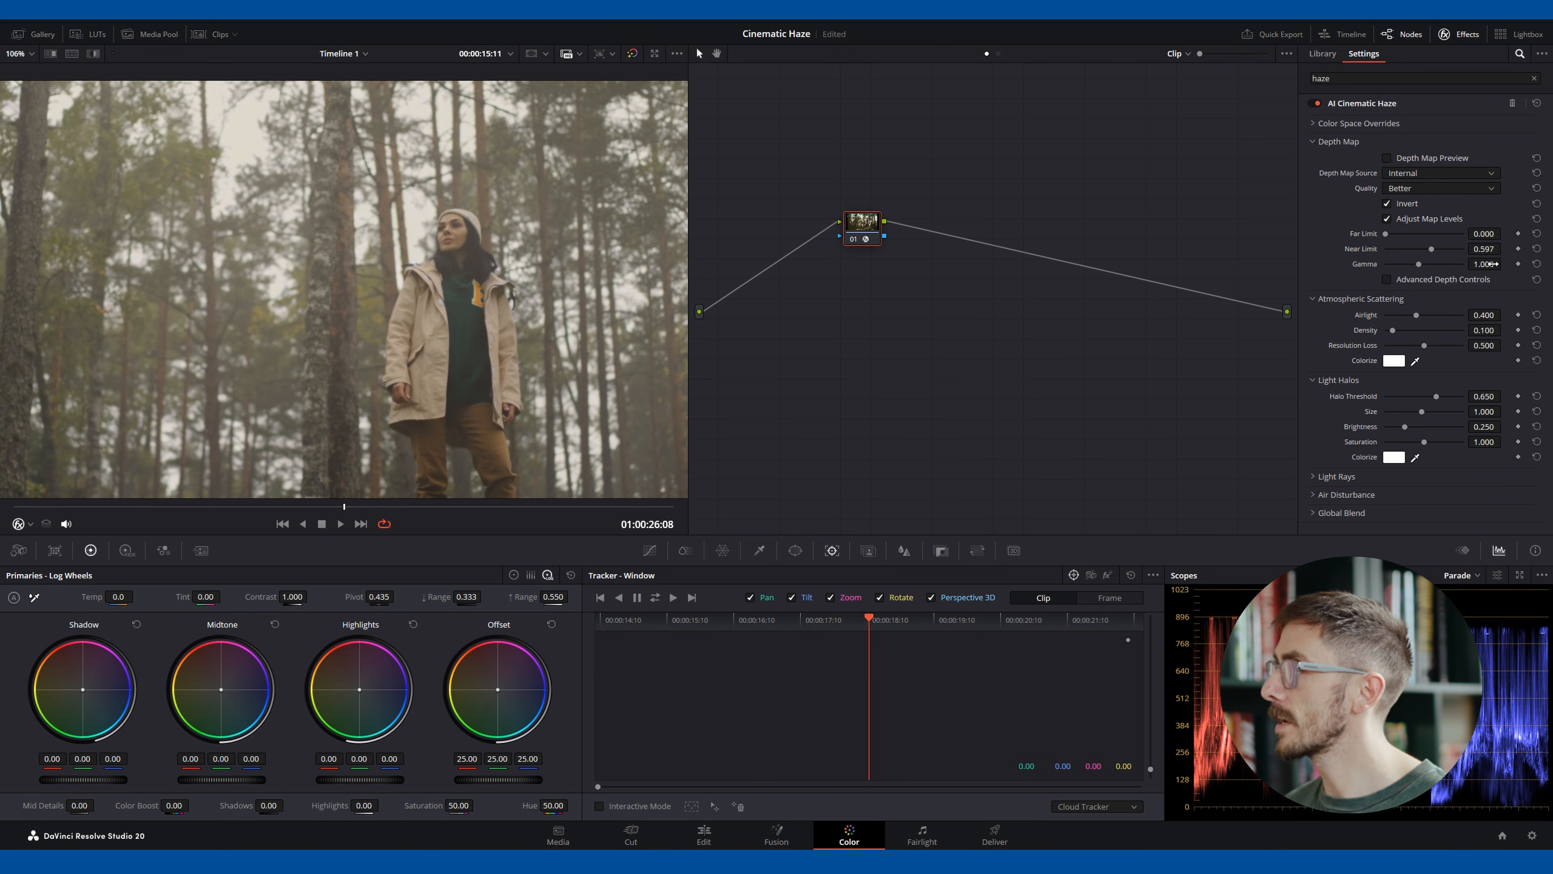
mouse_move(1431, 248)
mouse_down()
mouse_move(1468, 250)
mouse_move(1410, 244)
mouse_up()
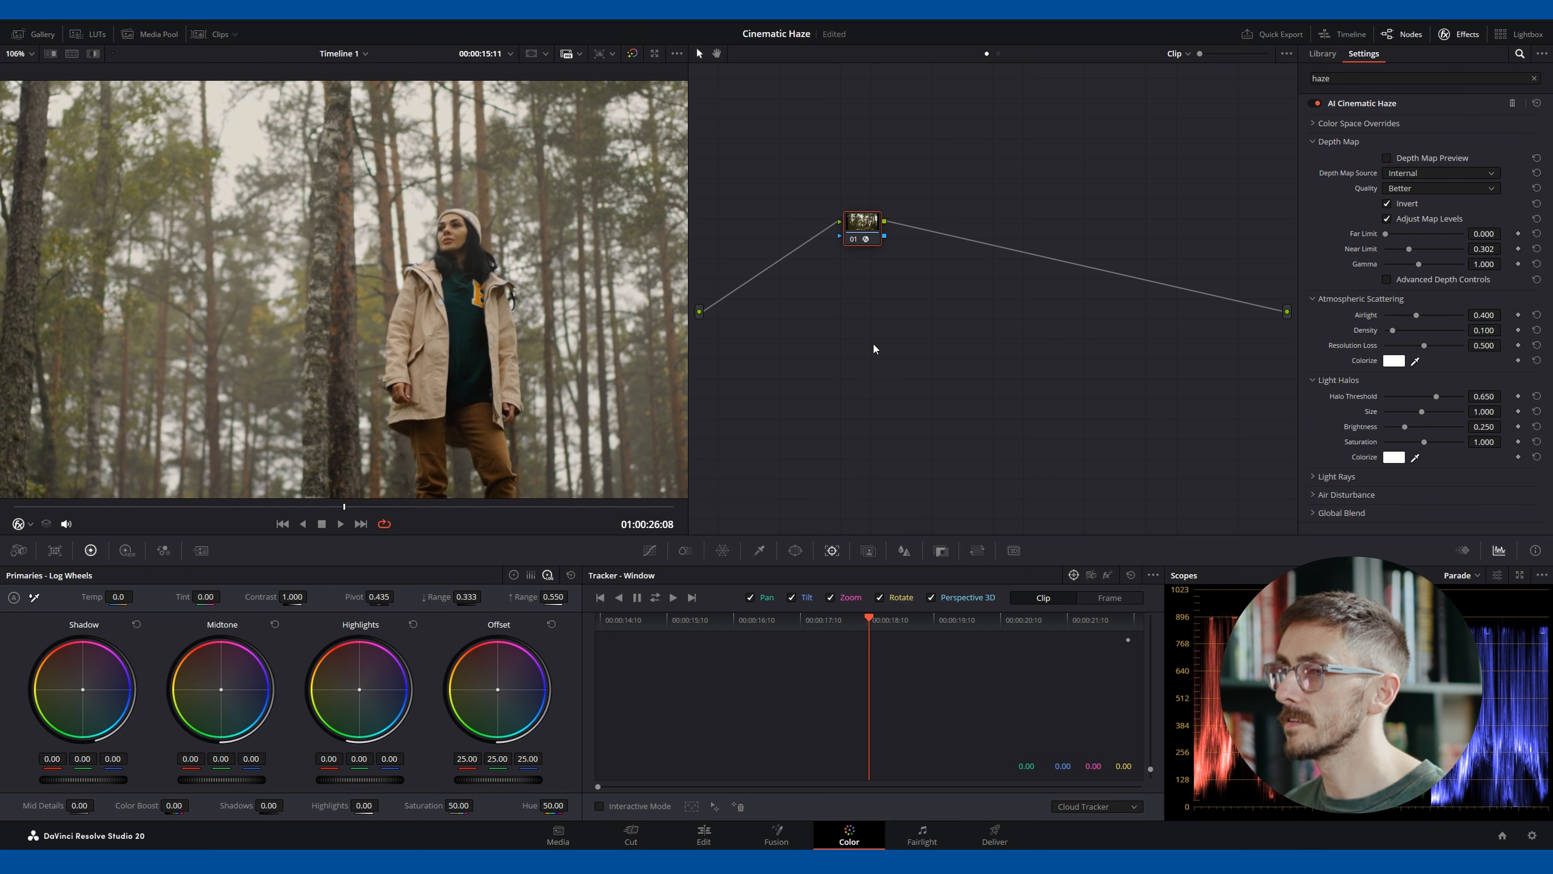
key(ctrl+f)
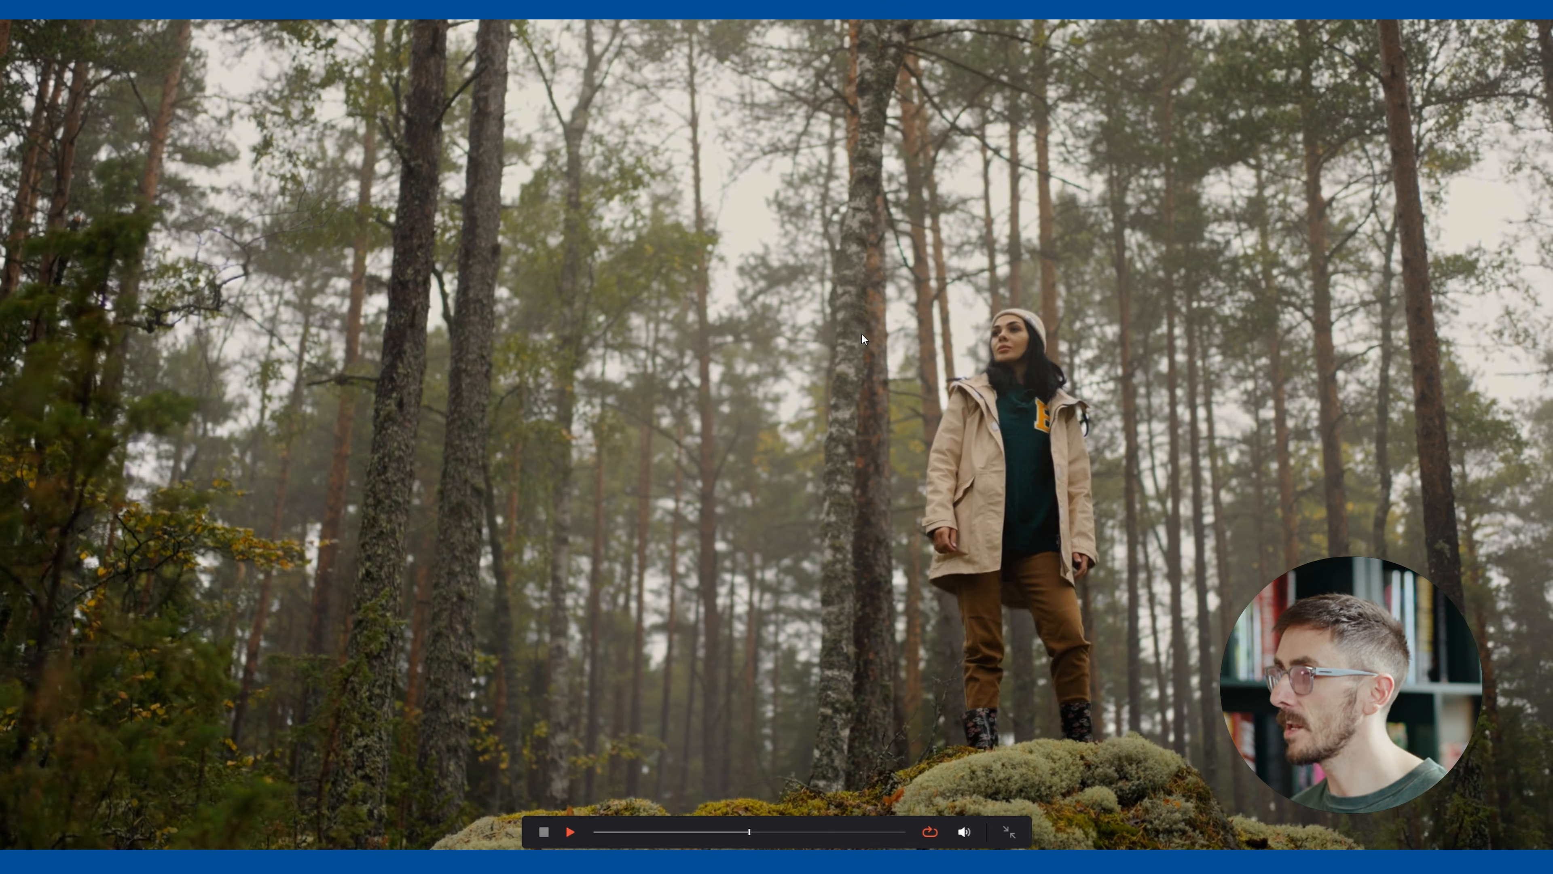
key(space)
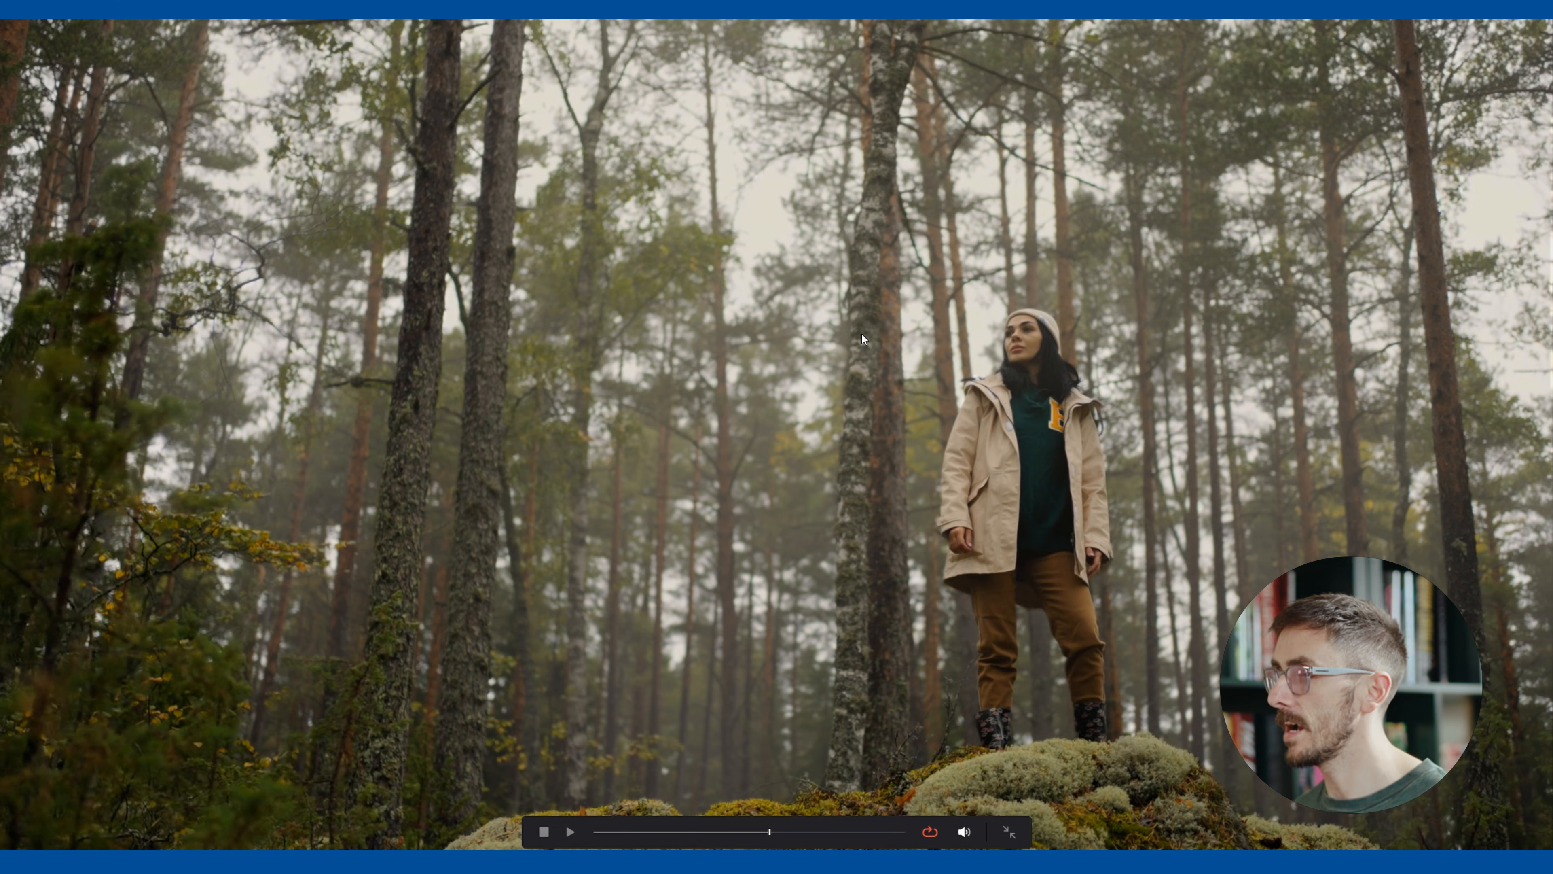
key(Escape)
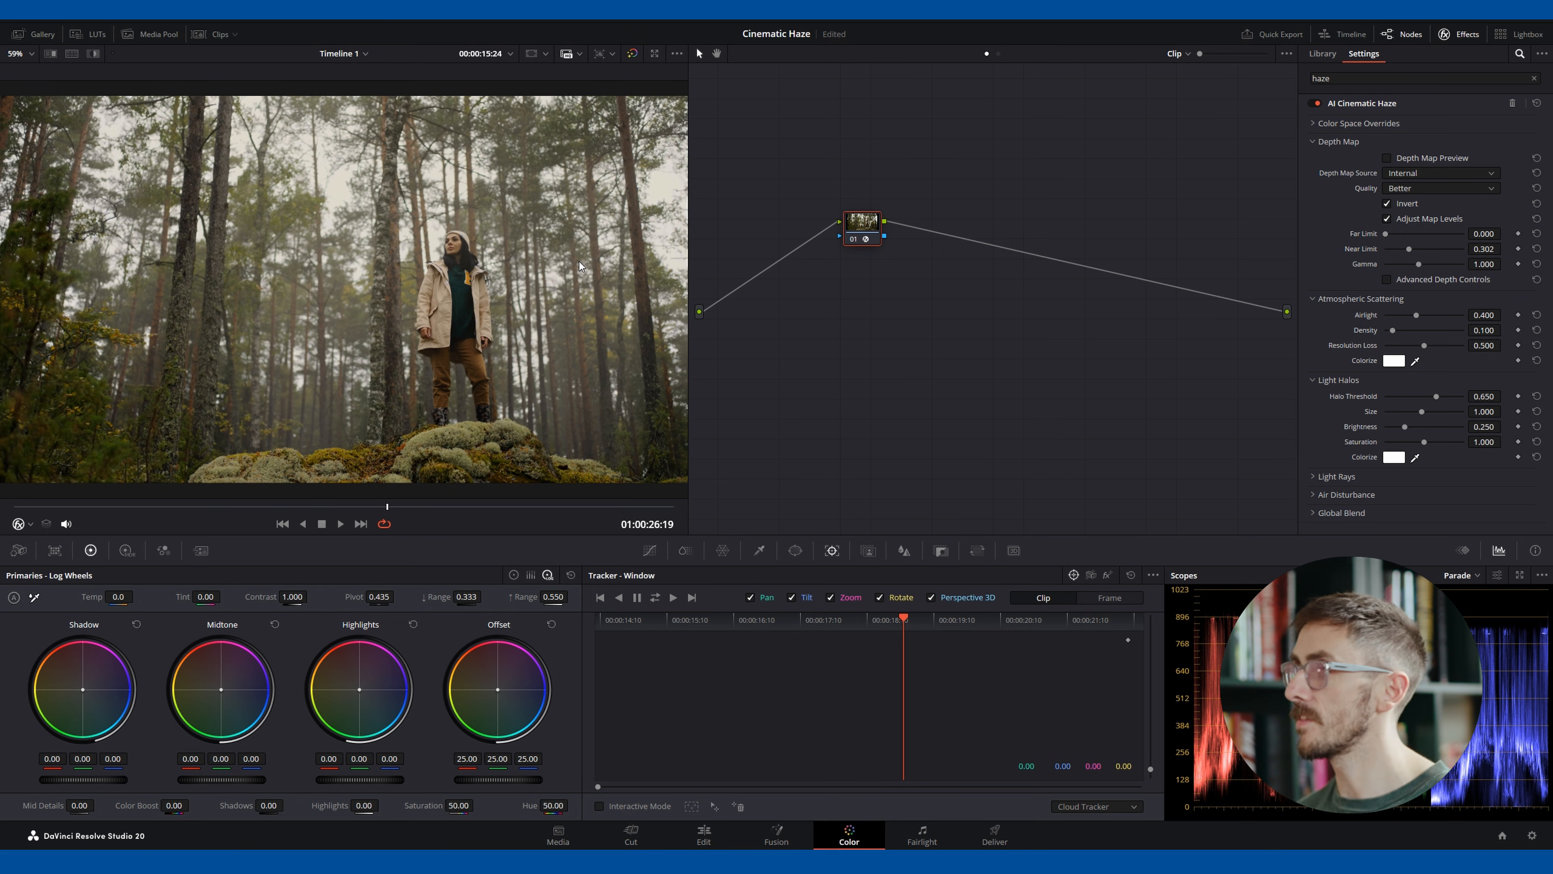
click(1537, 249)
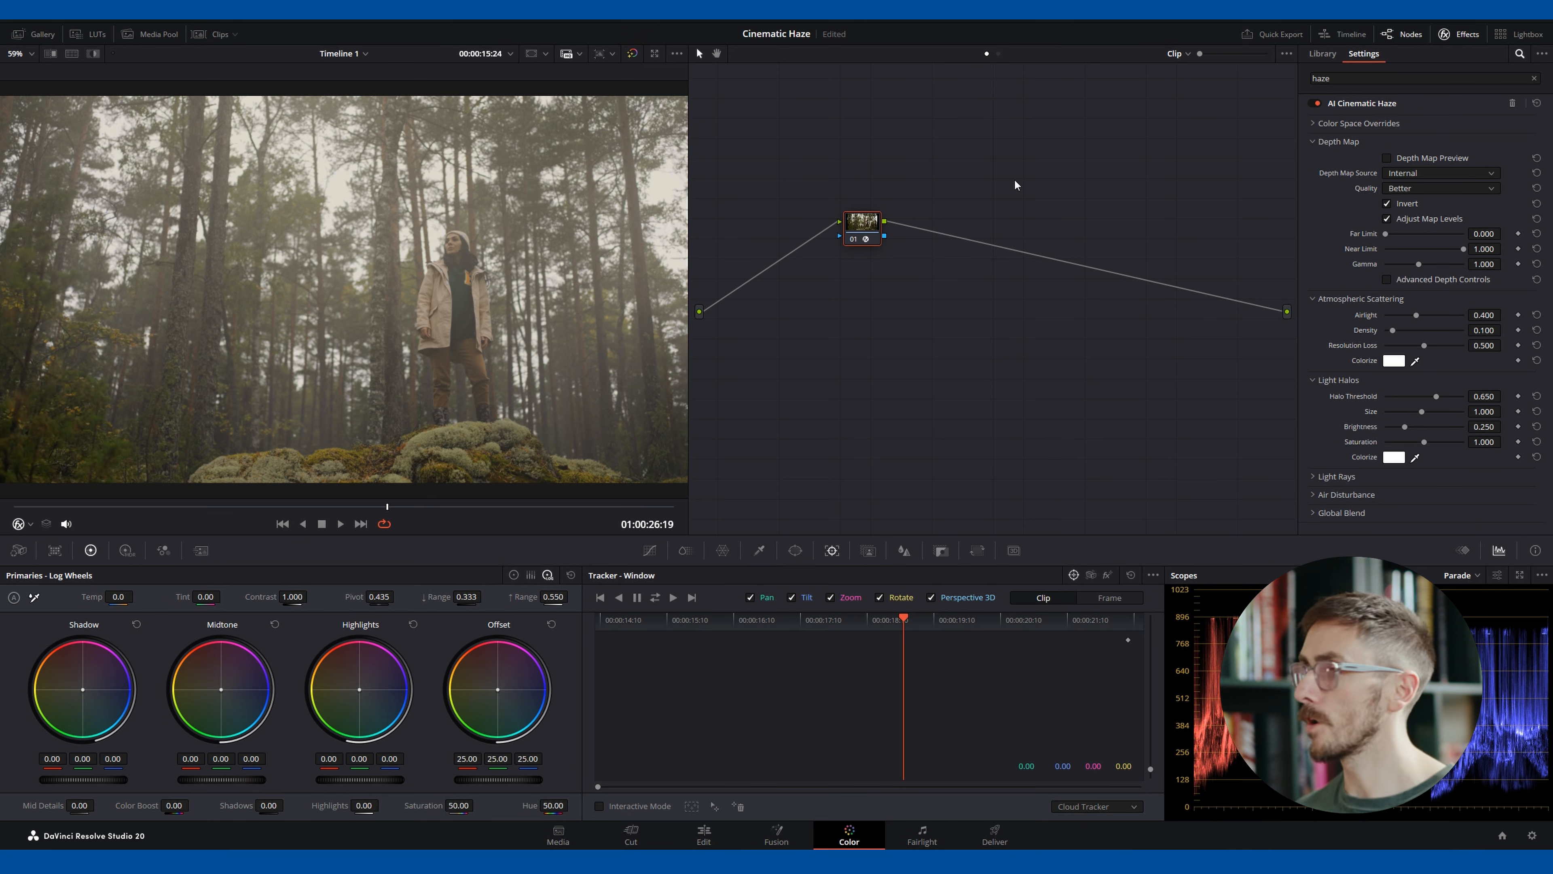
Try Airlight at 0.829 and Density at 0.434, restoring each to its default value.
drag(1416, 316, 1452, 321)
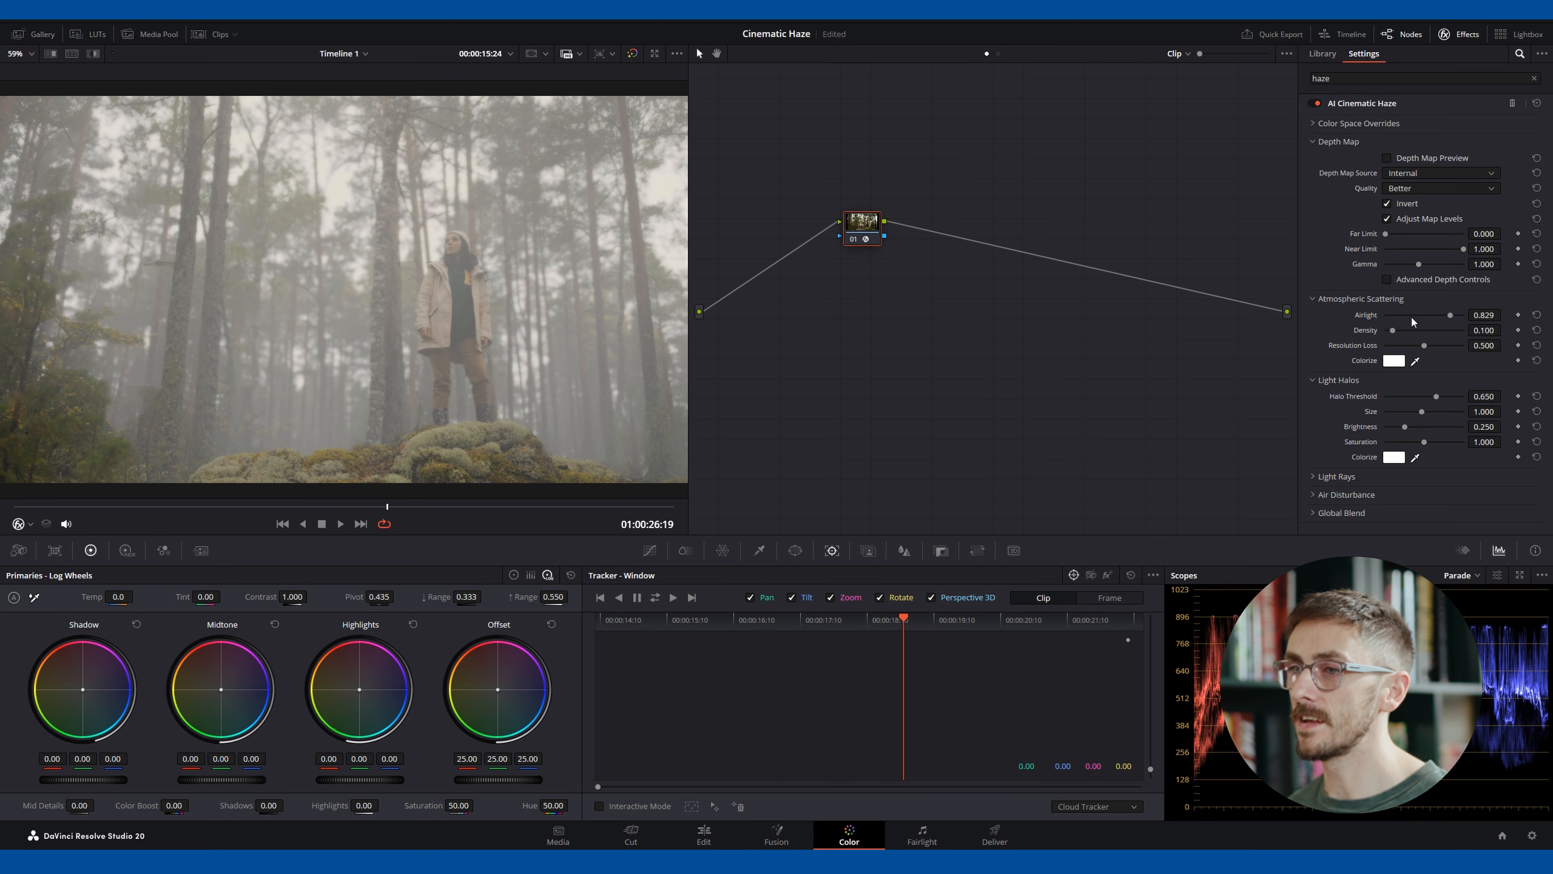
click(1413, 316)
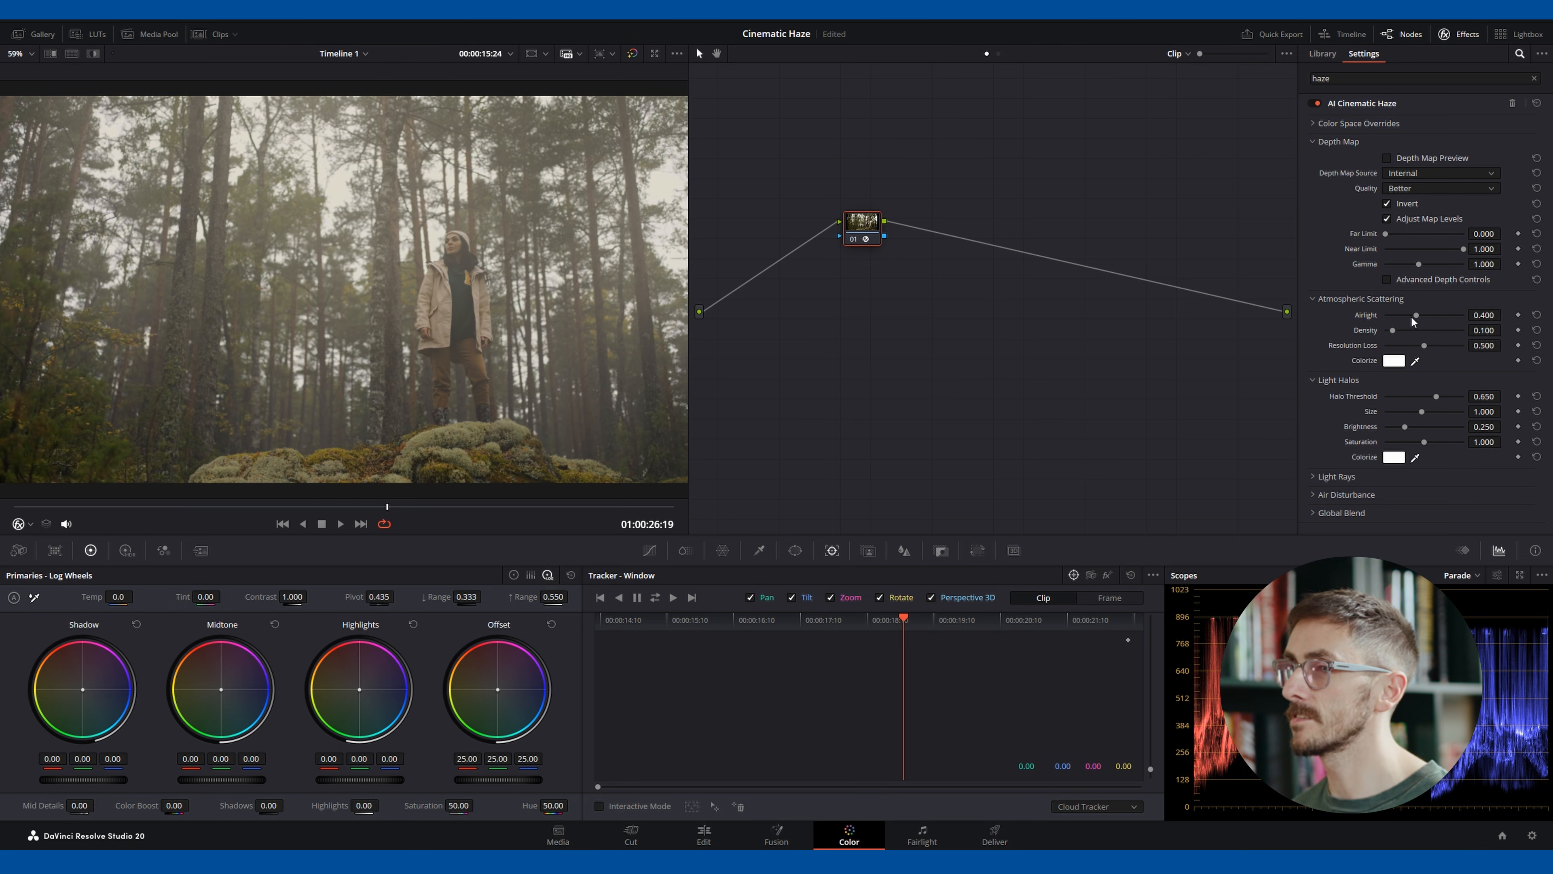
drag(1395, 331, 1420, 332)
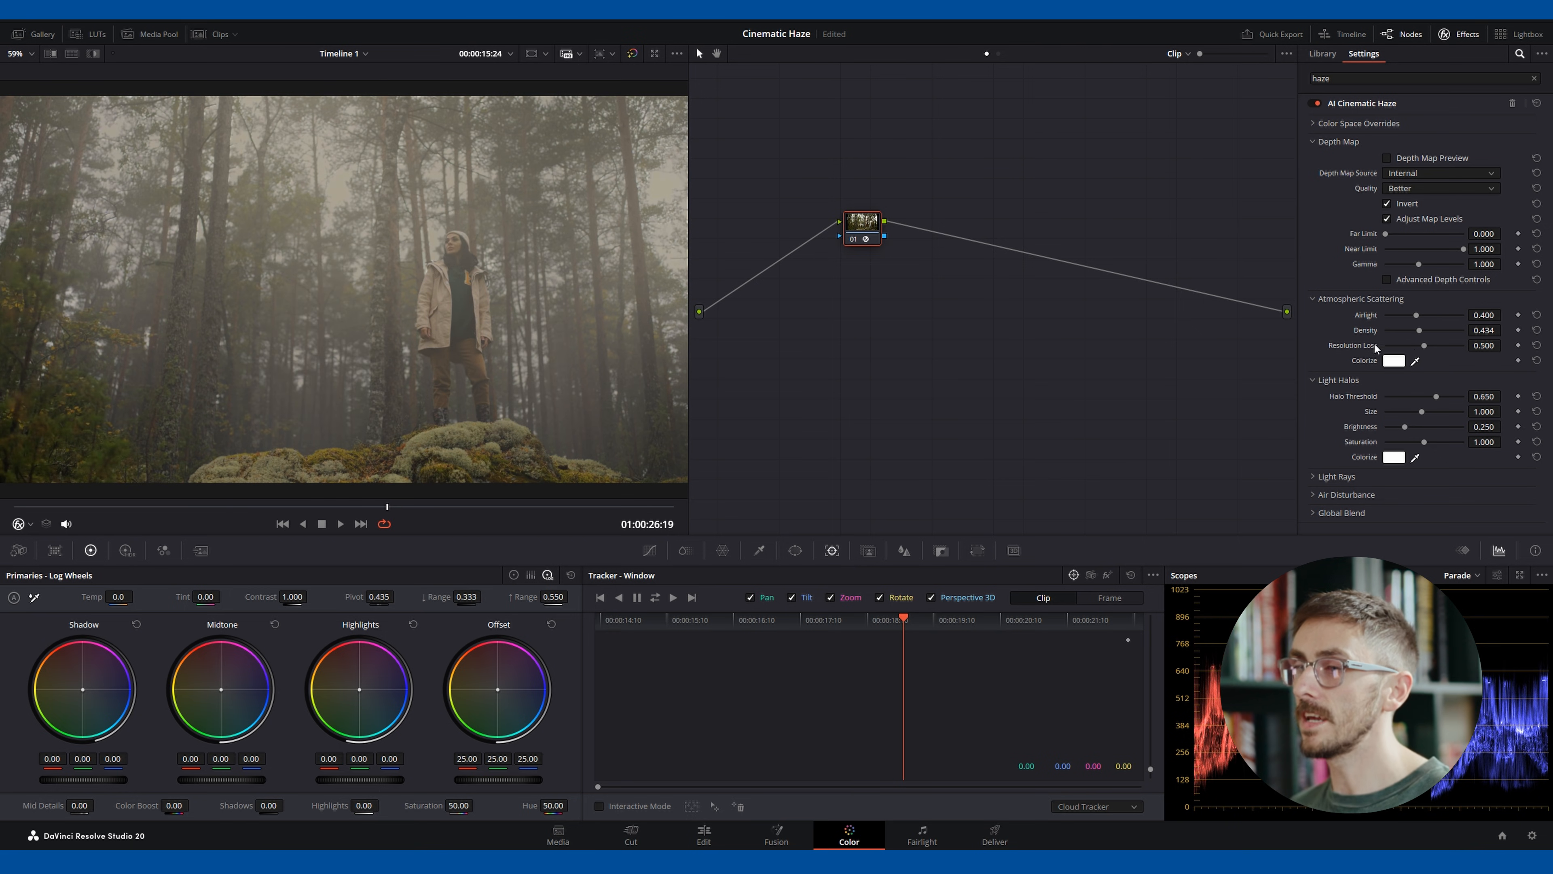
key(ctrl+z)
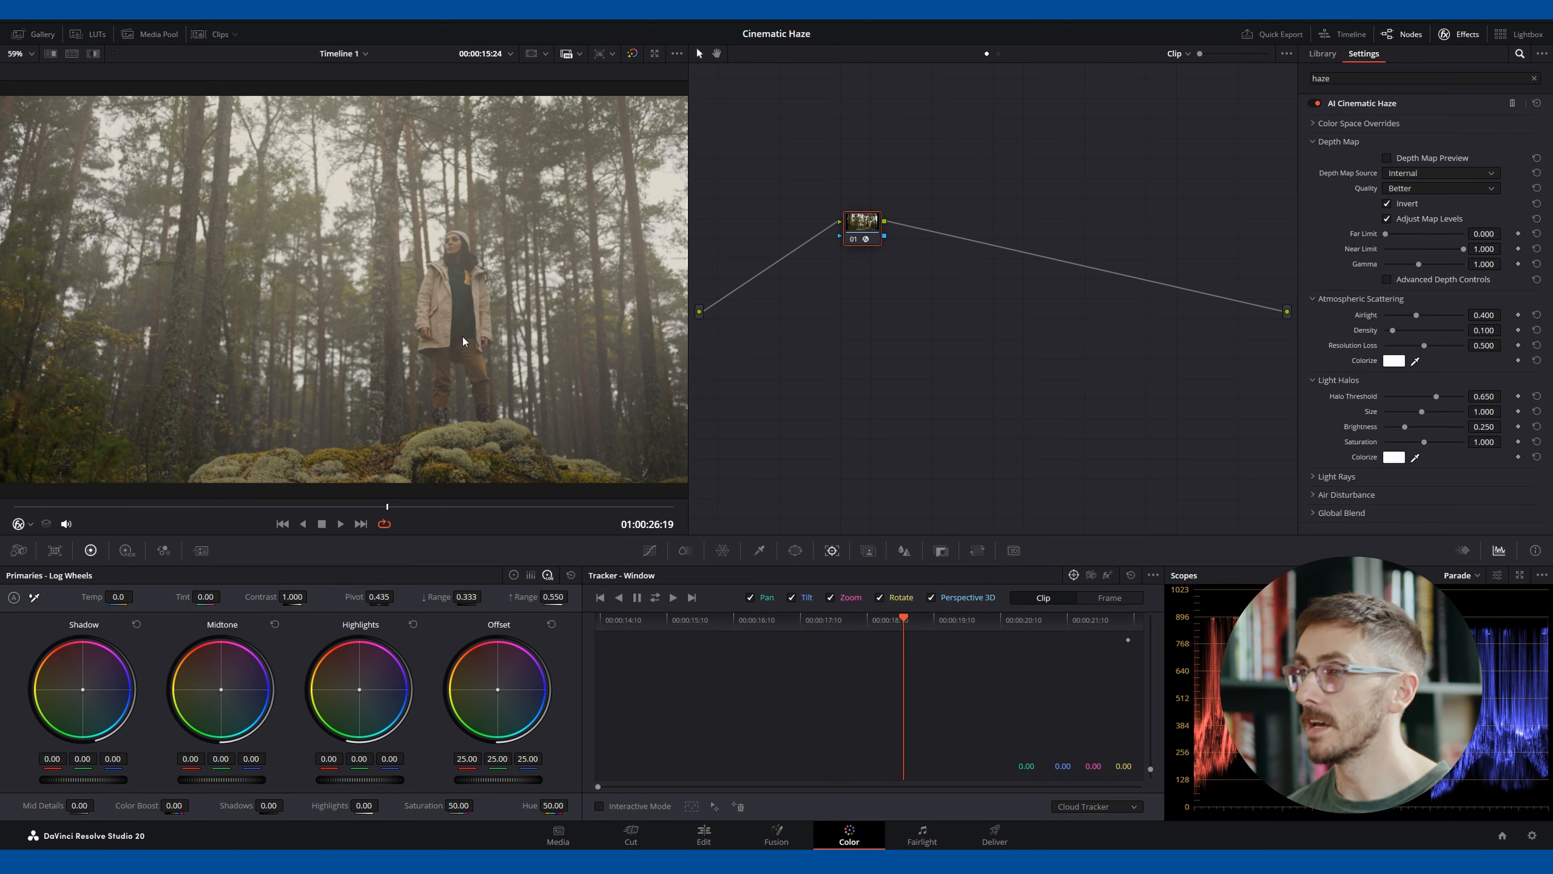
Try different Resolution Loss values, including 0.000, while examining the background trees closely, and reset Resolution Loss.
scroll(332, 259, up, 5)
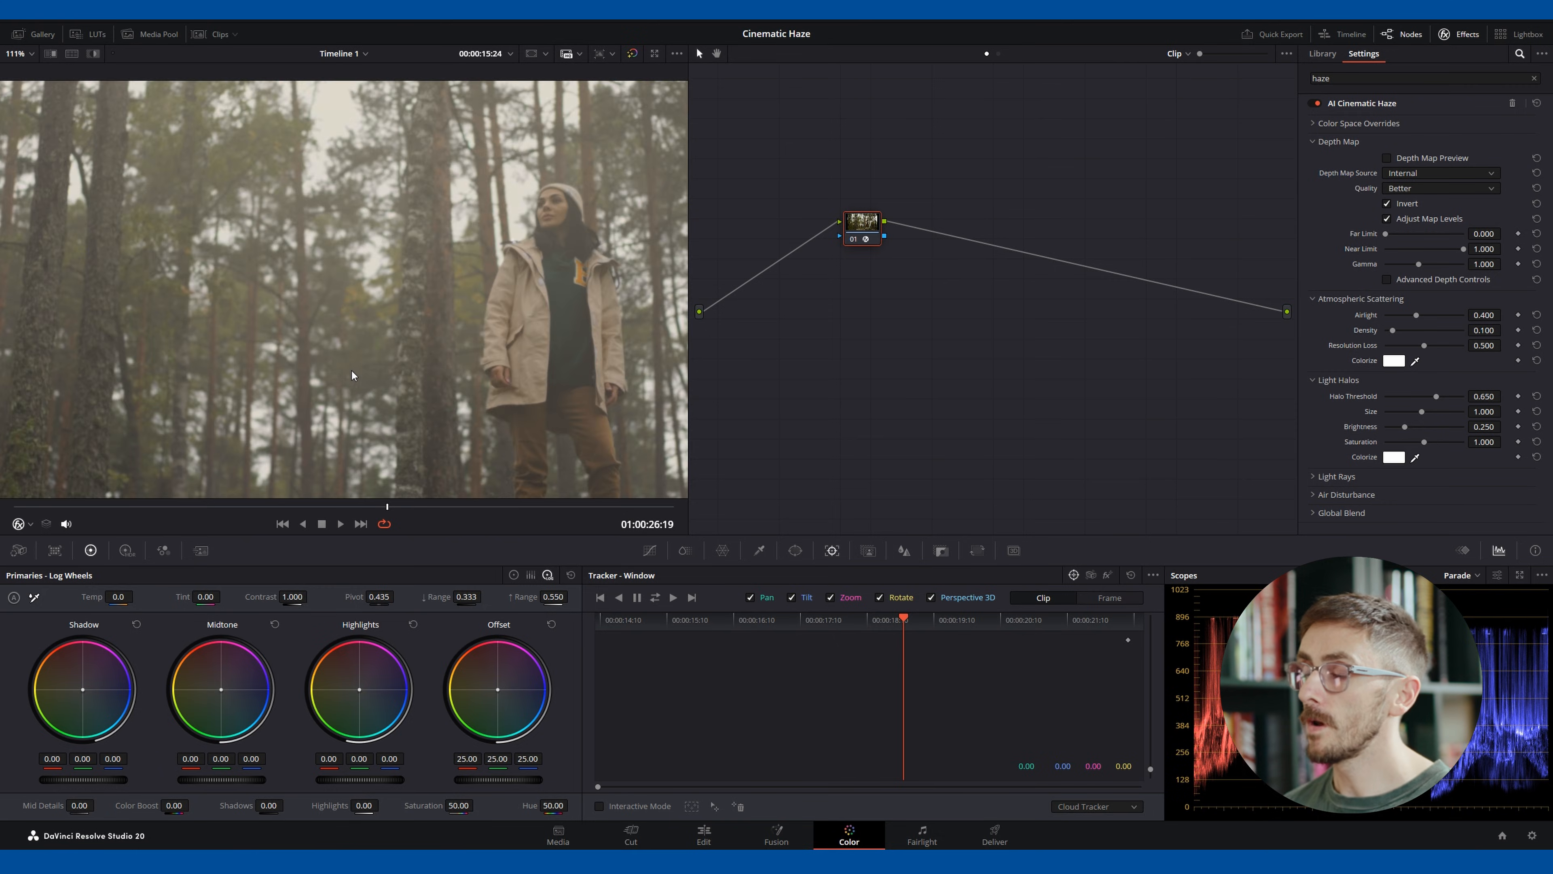
scroll(348, 254, up, 2)
drag(355, 301, 344, 409)
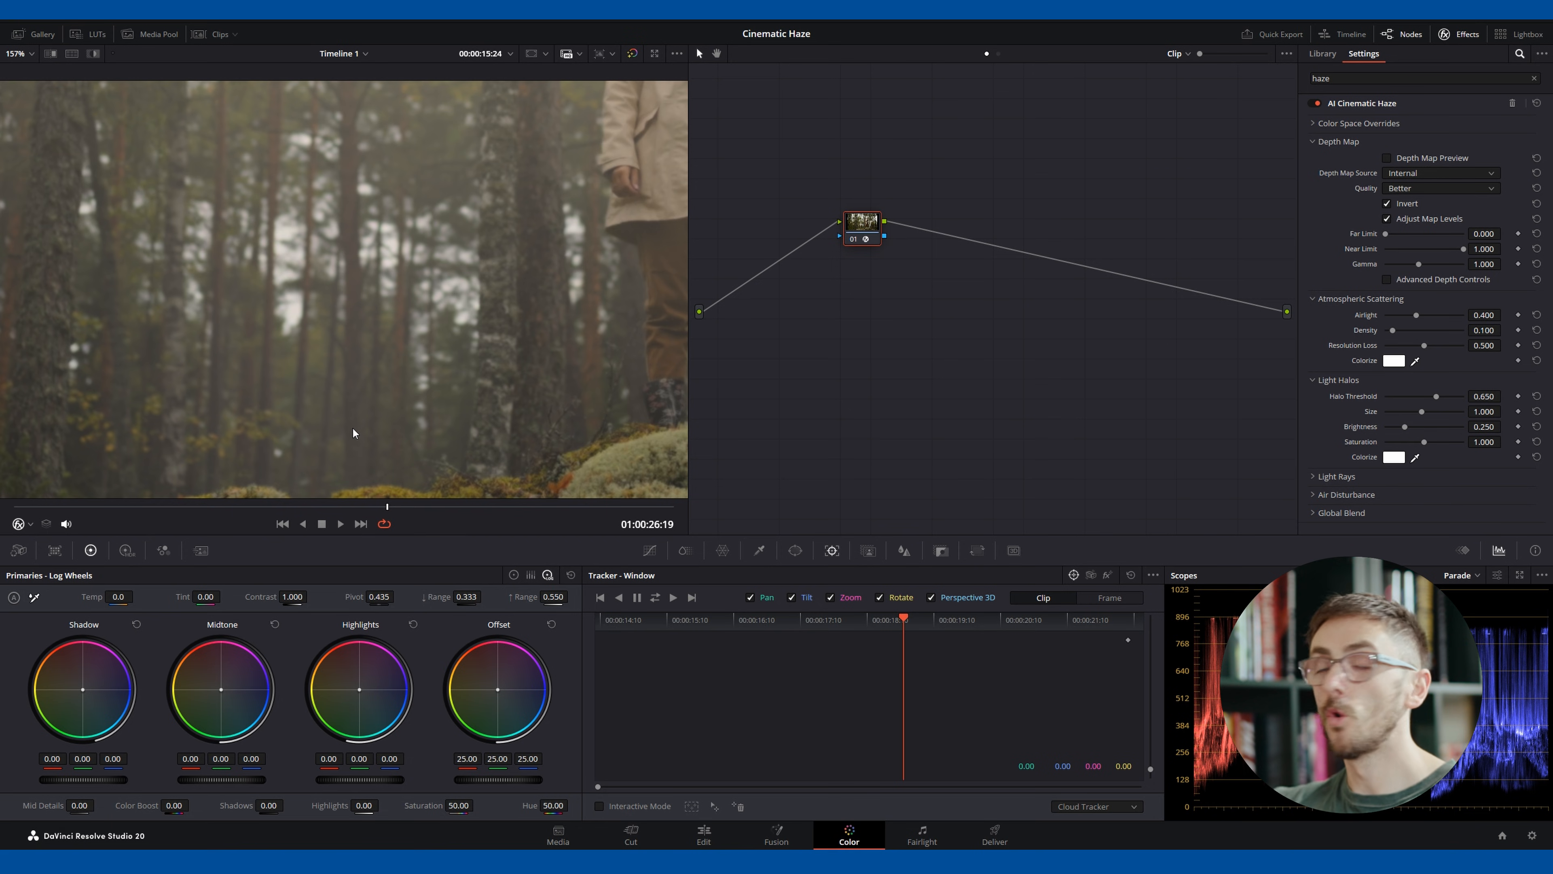
drag(1412, 347, 1384, 344)
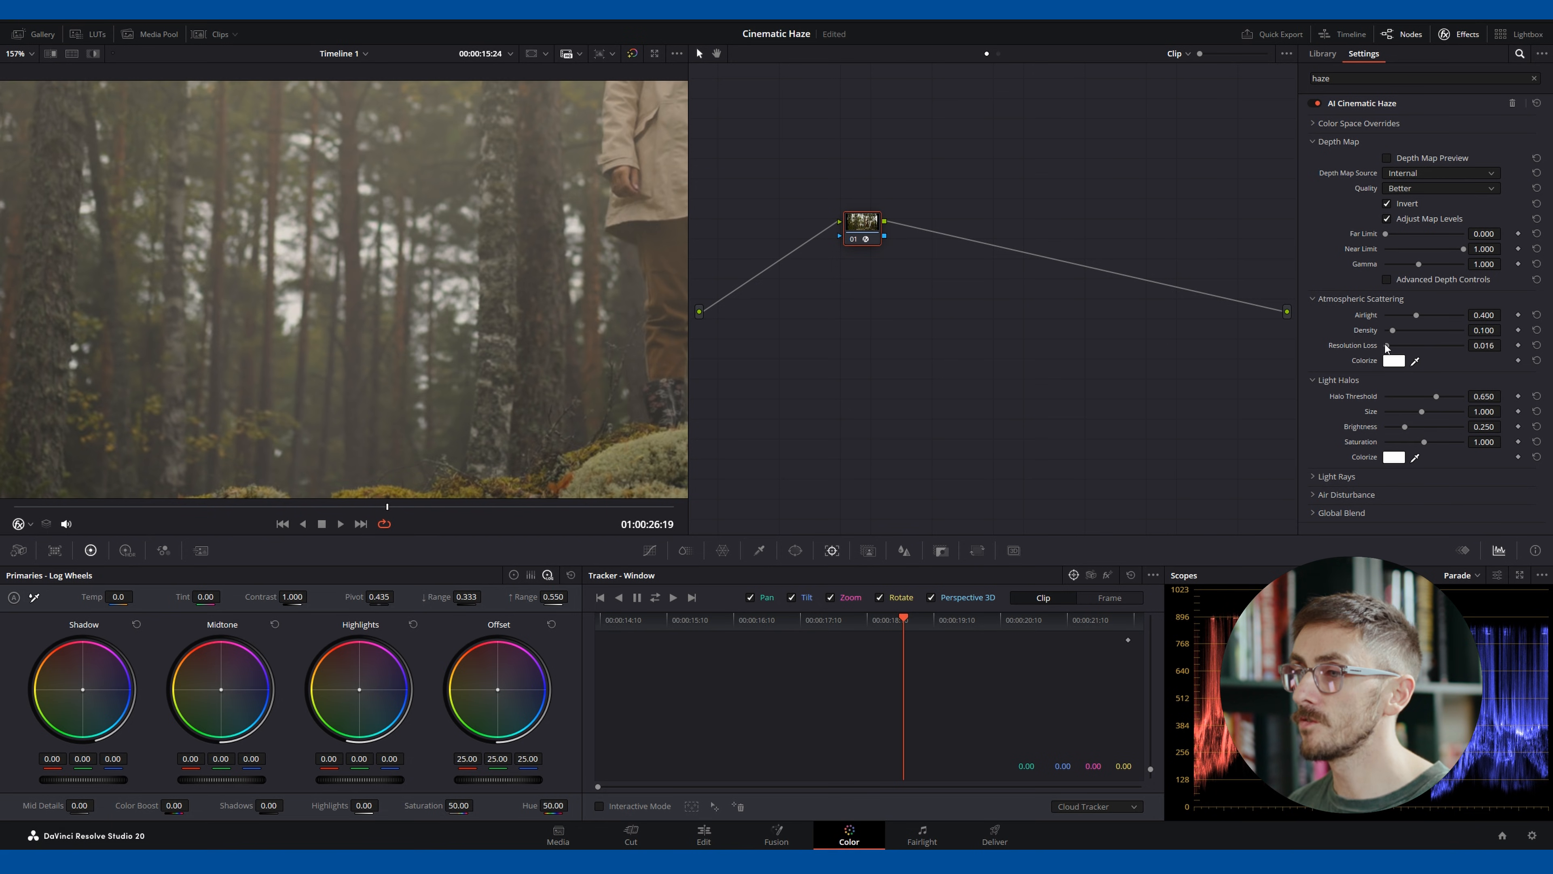
scroll(360, 377, up, 2)
drag(360, 377, 607, 321)
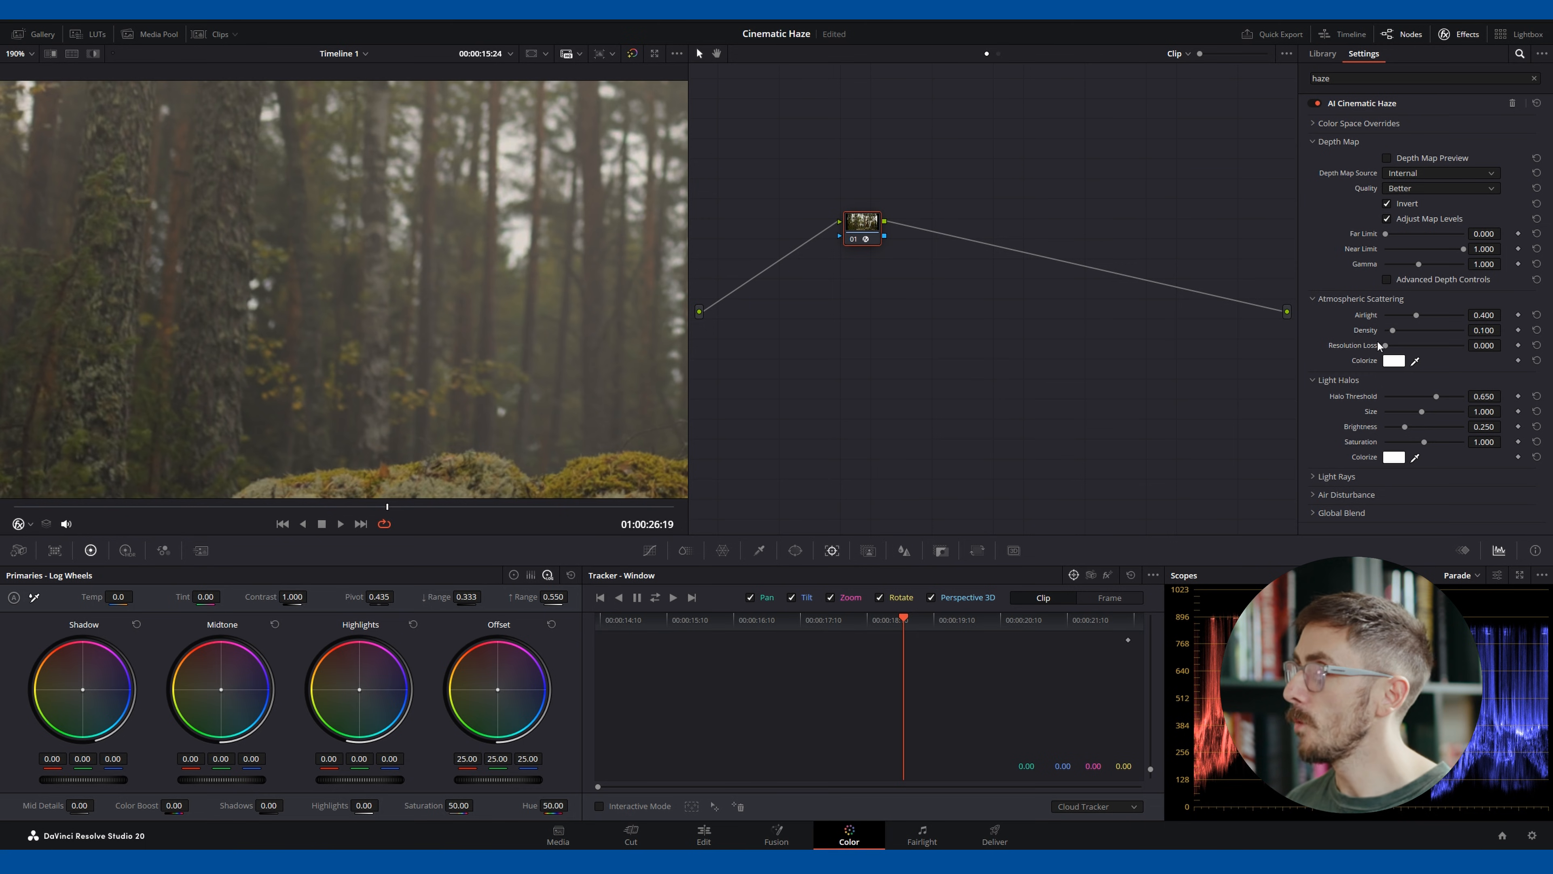
drag(1394, 346, 1385, 347)
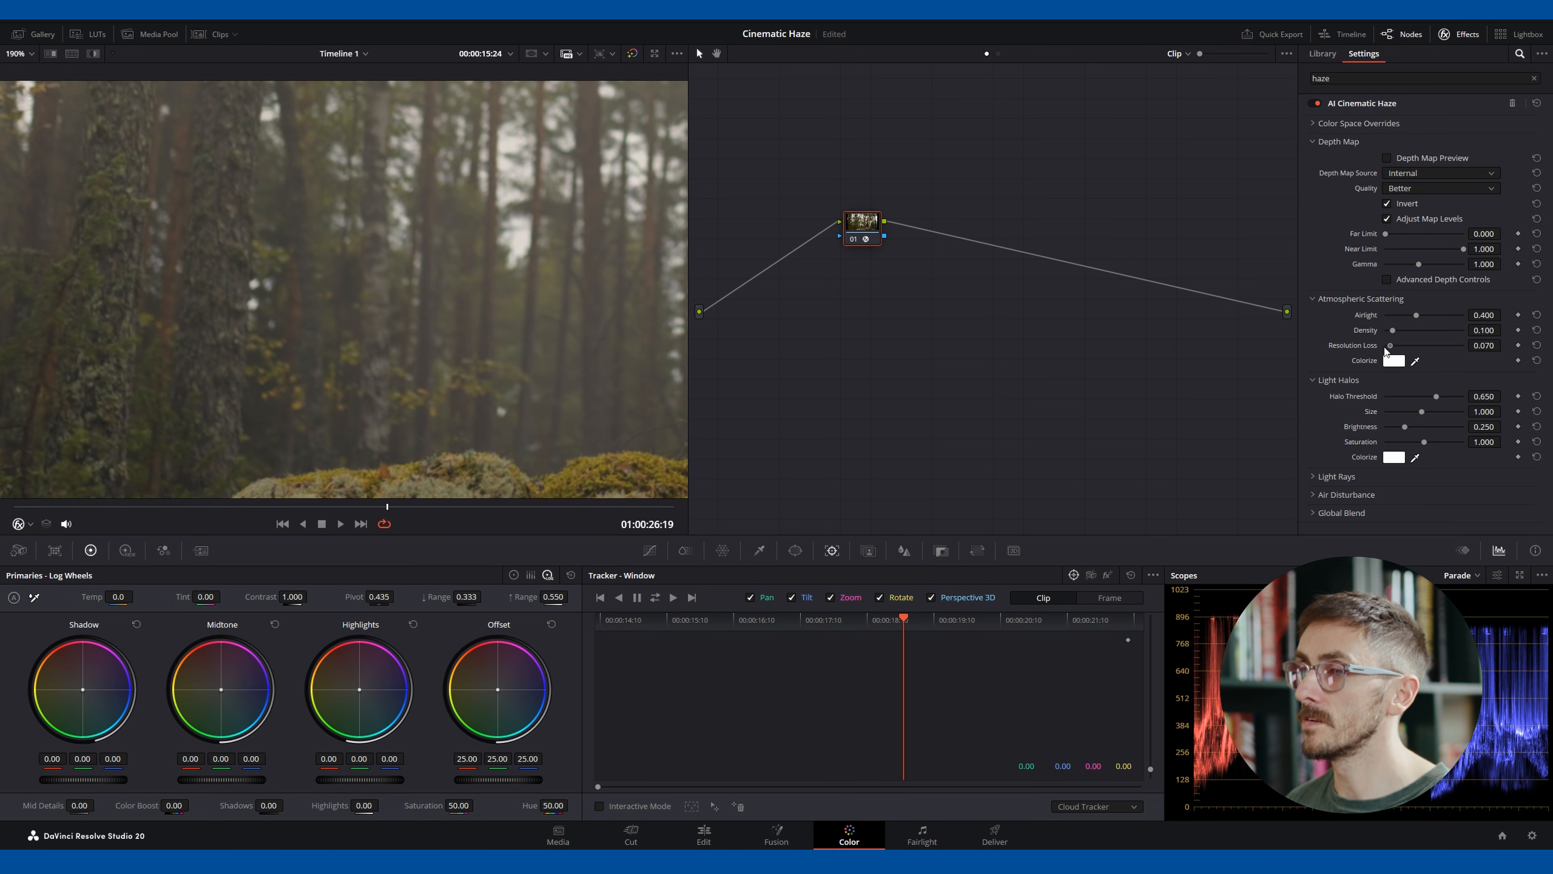
drag(1270, 340, 1513, 350)
click(1537, 345)
key(shift+z)
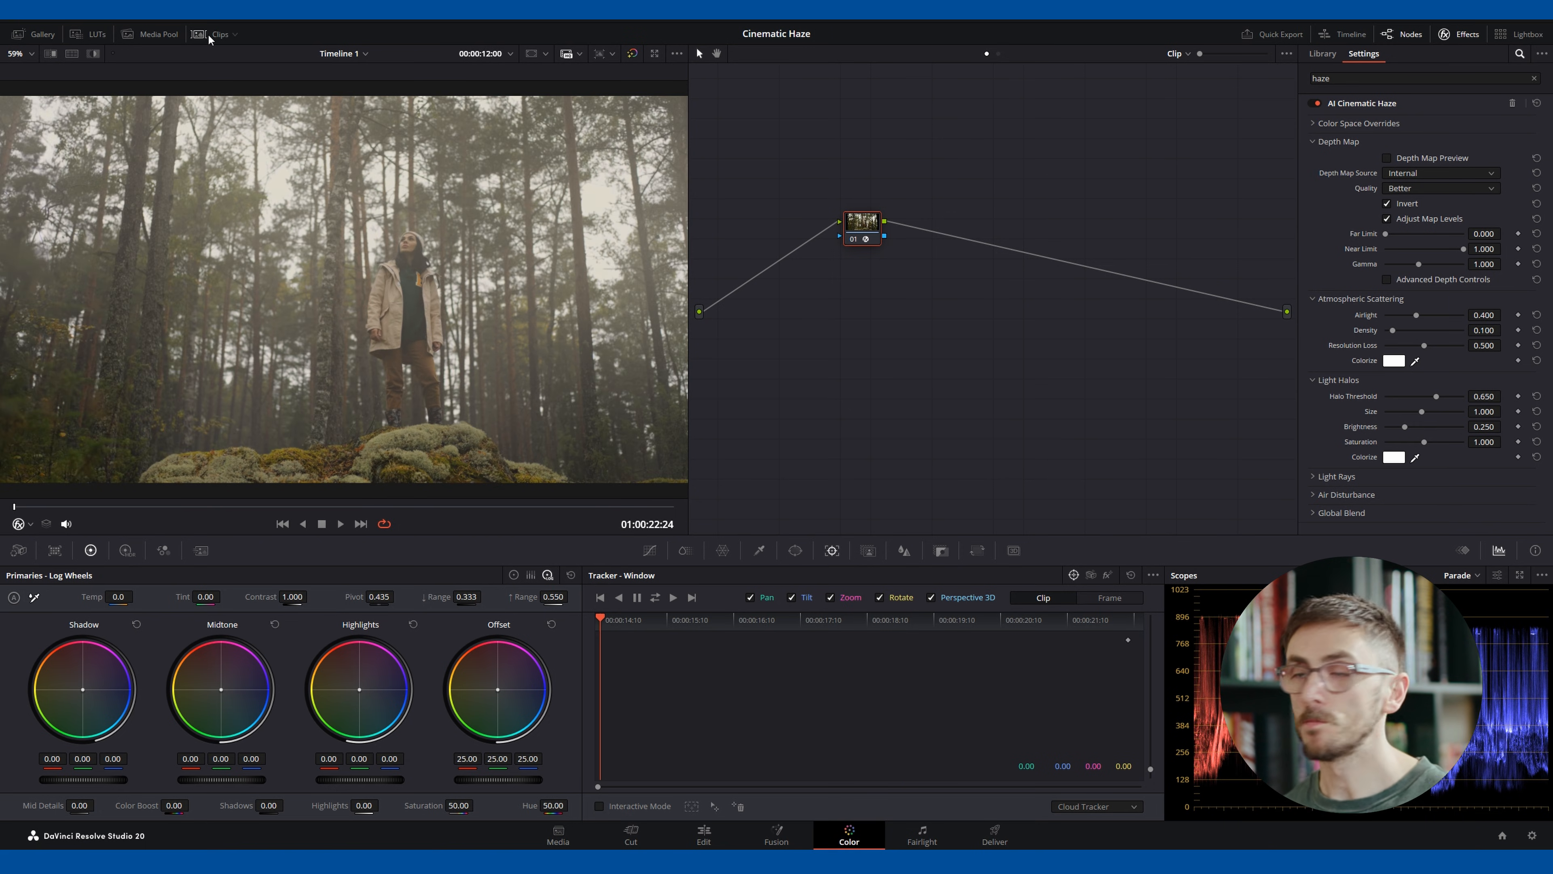
Switch to the aerial city clip and play it to review its haze effect.
click(207, 33)
click(320, 506)
click(217, 34)
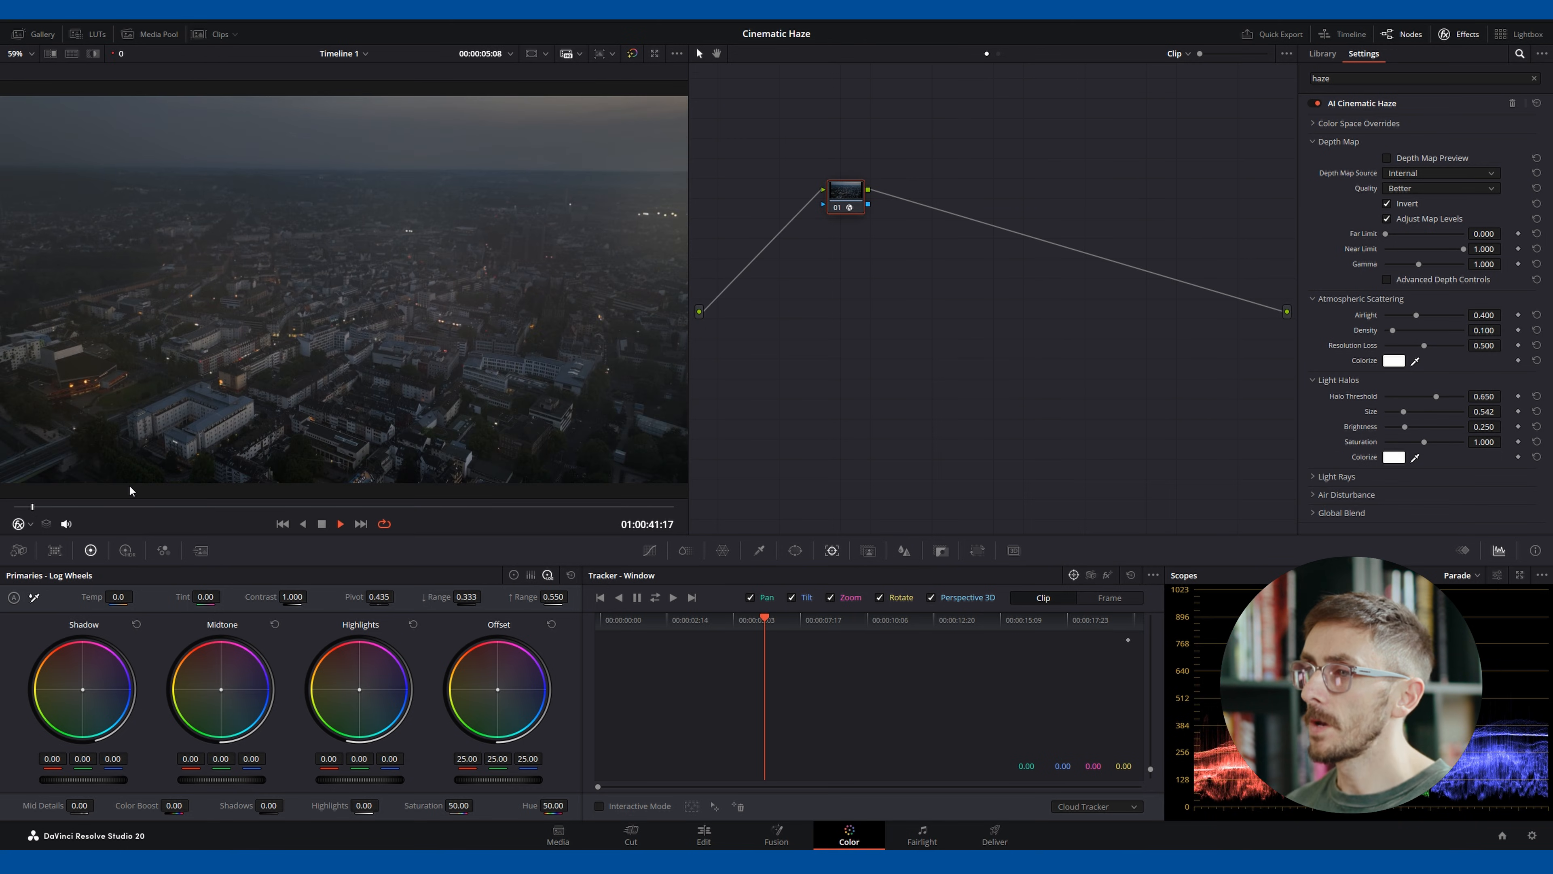
key(space)
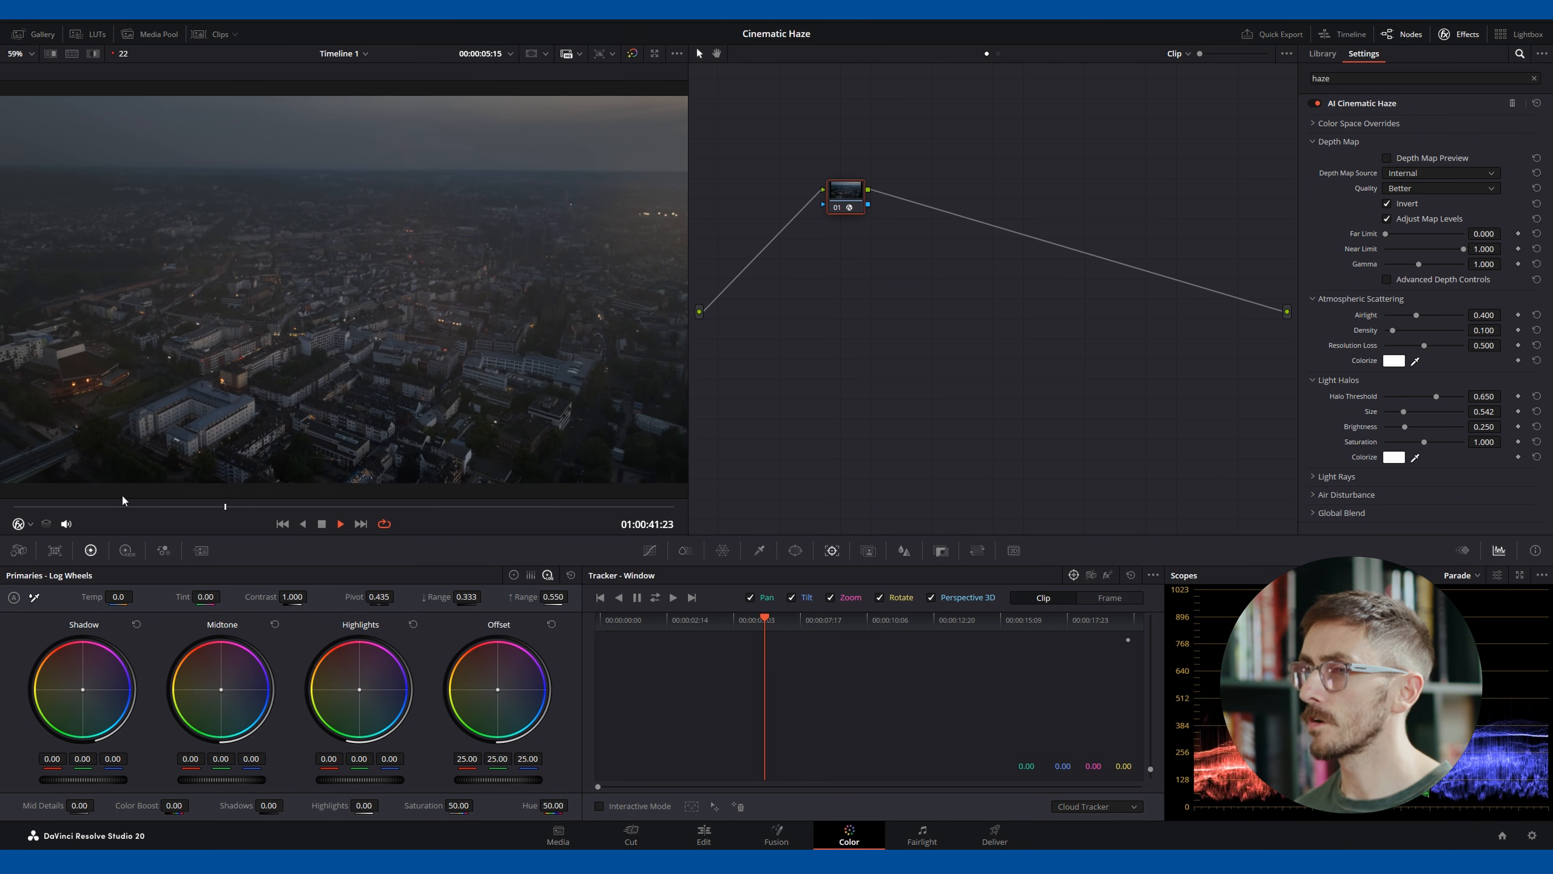
Stop playback, inspect the distant city lights up close and compare the shot with the grade disabled and enabled.
key(space)
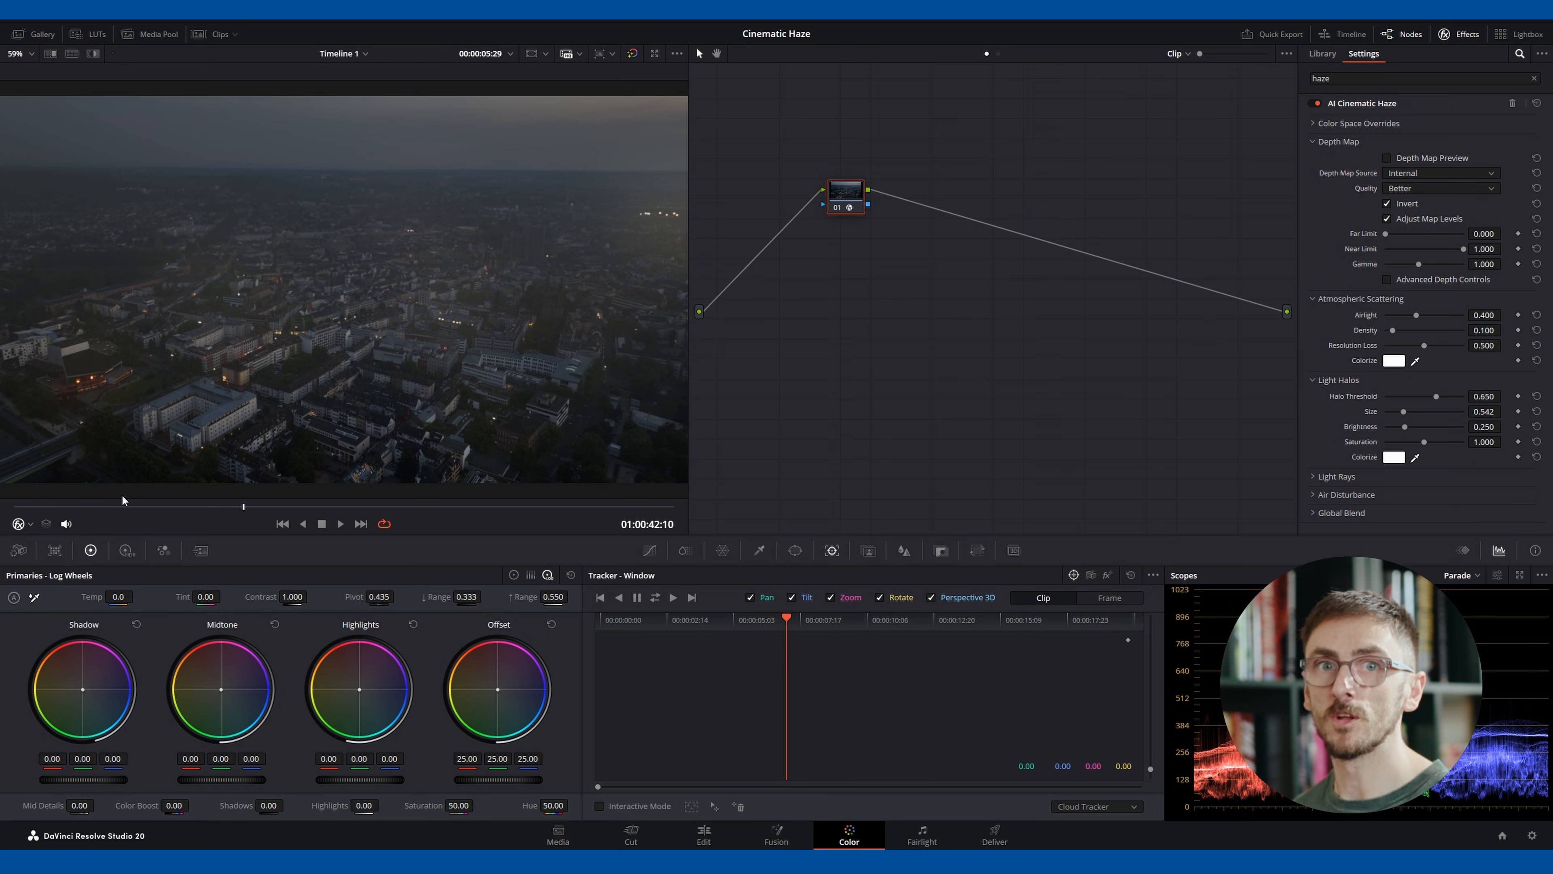
scroll(427, 395, up, 5)
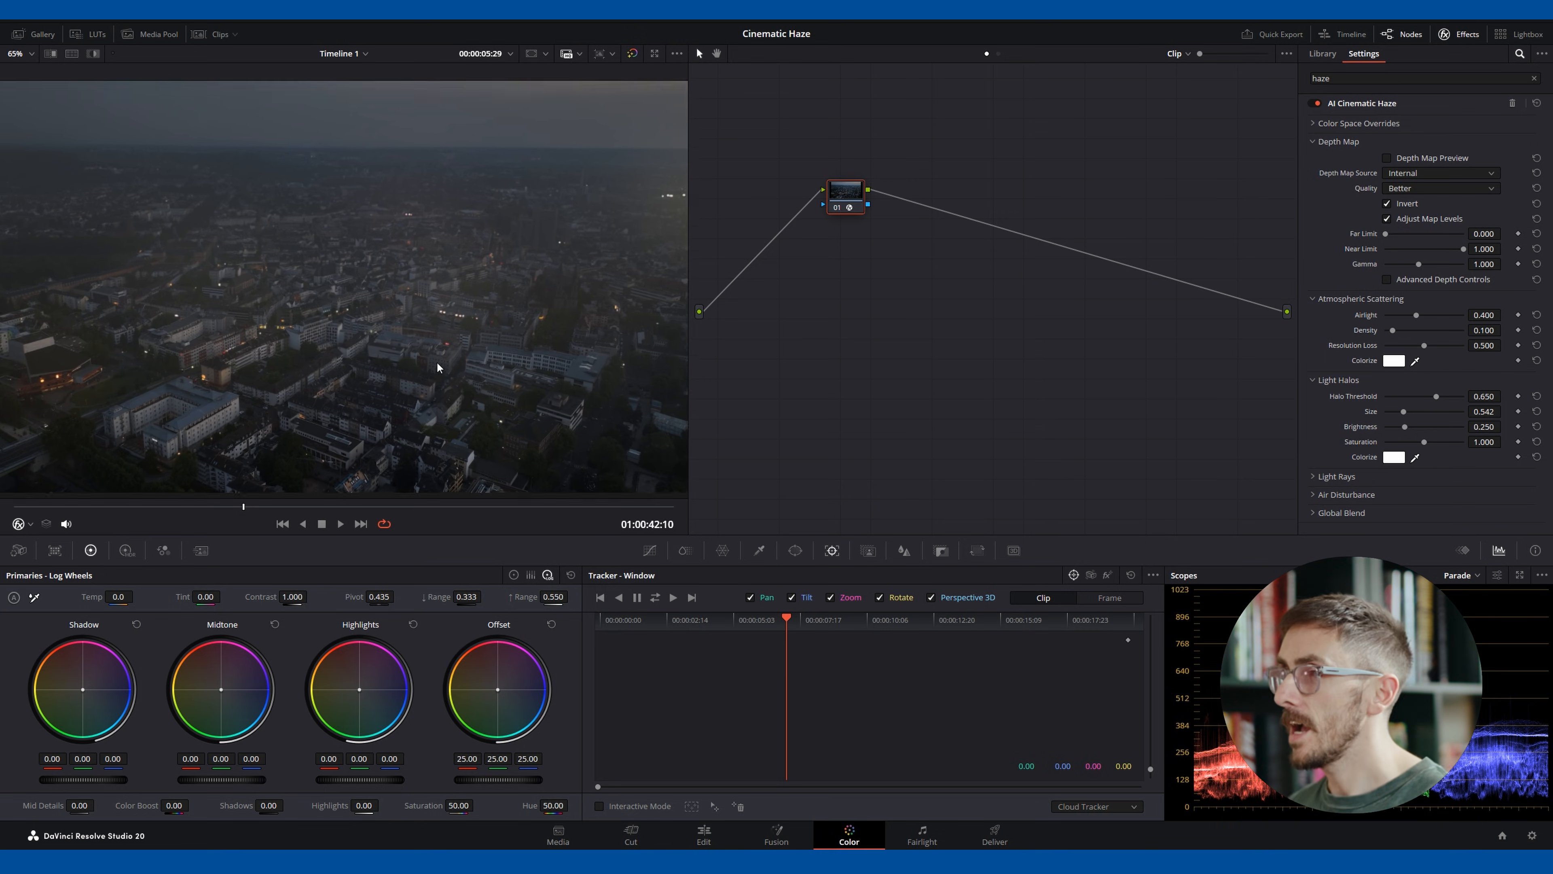
drag(258, 324, 140, 339)
drag(646, 268, 611, 397)
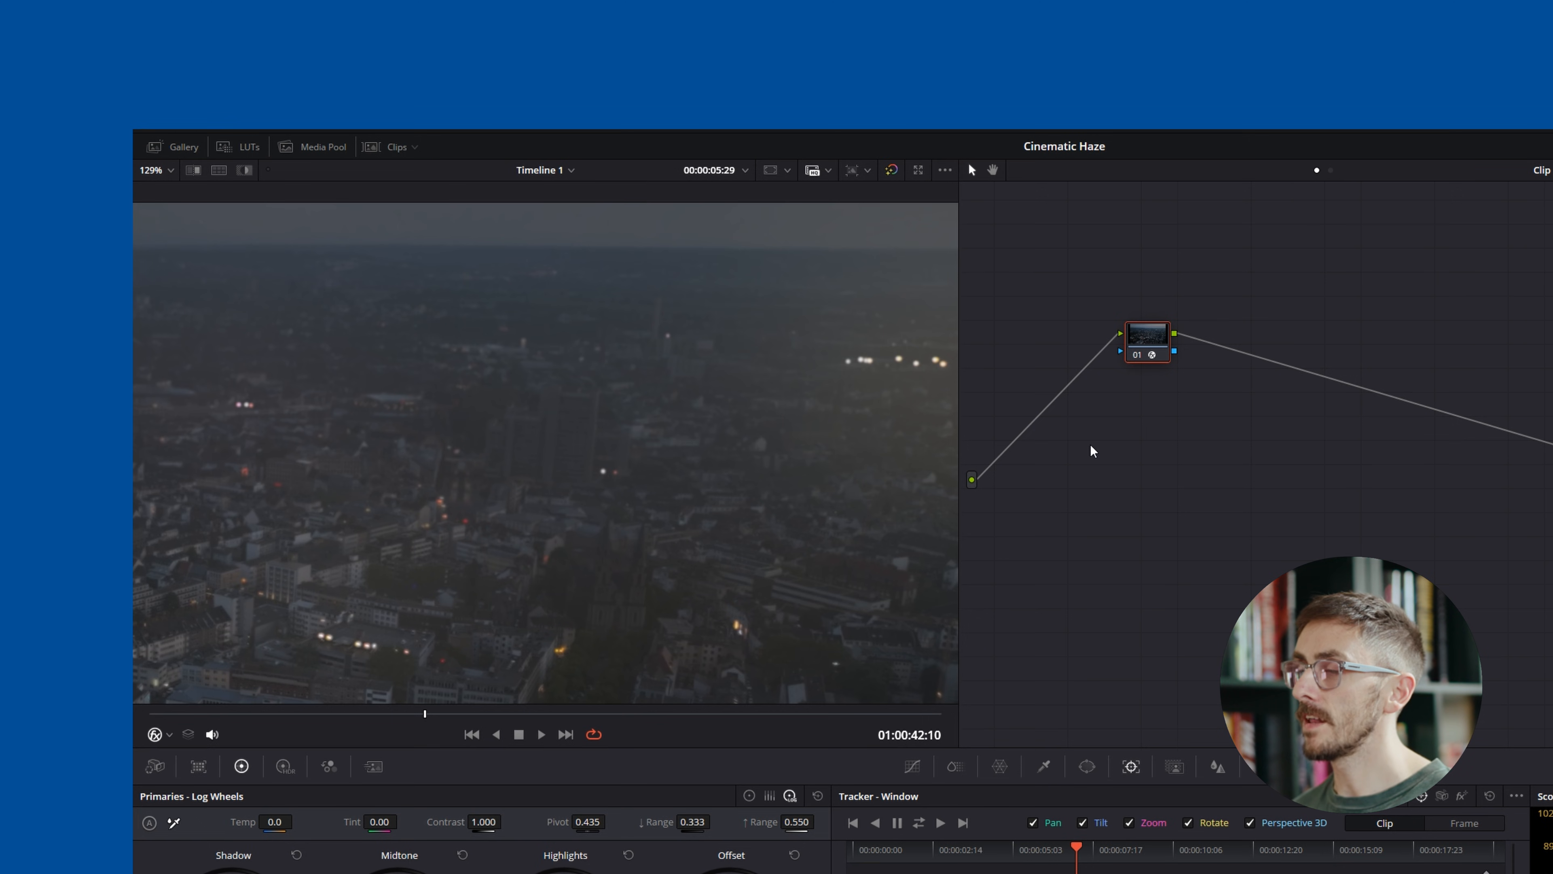
key(ctrl+d)
key(ctrl+d)
key(ctrl+d)
key(ctrl+d)
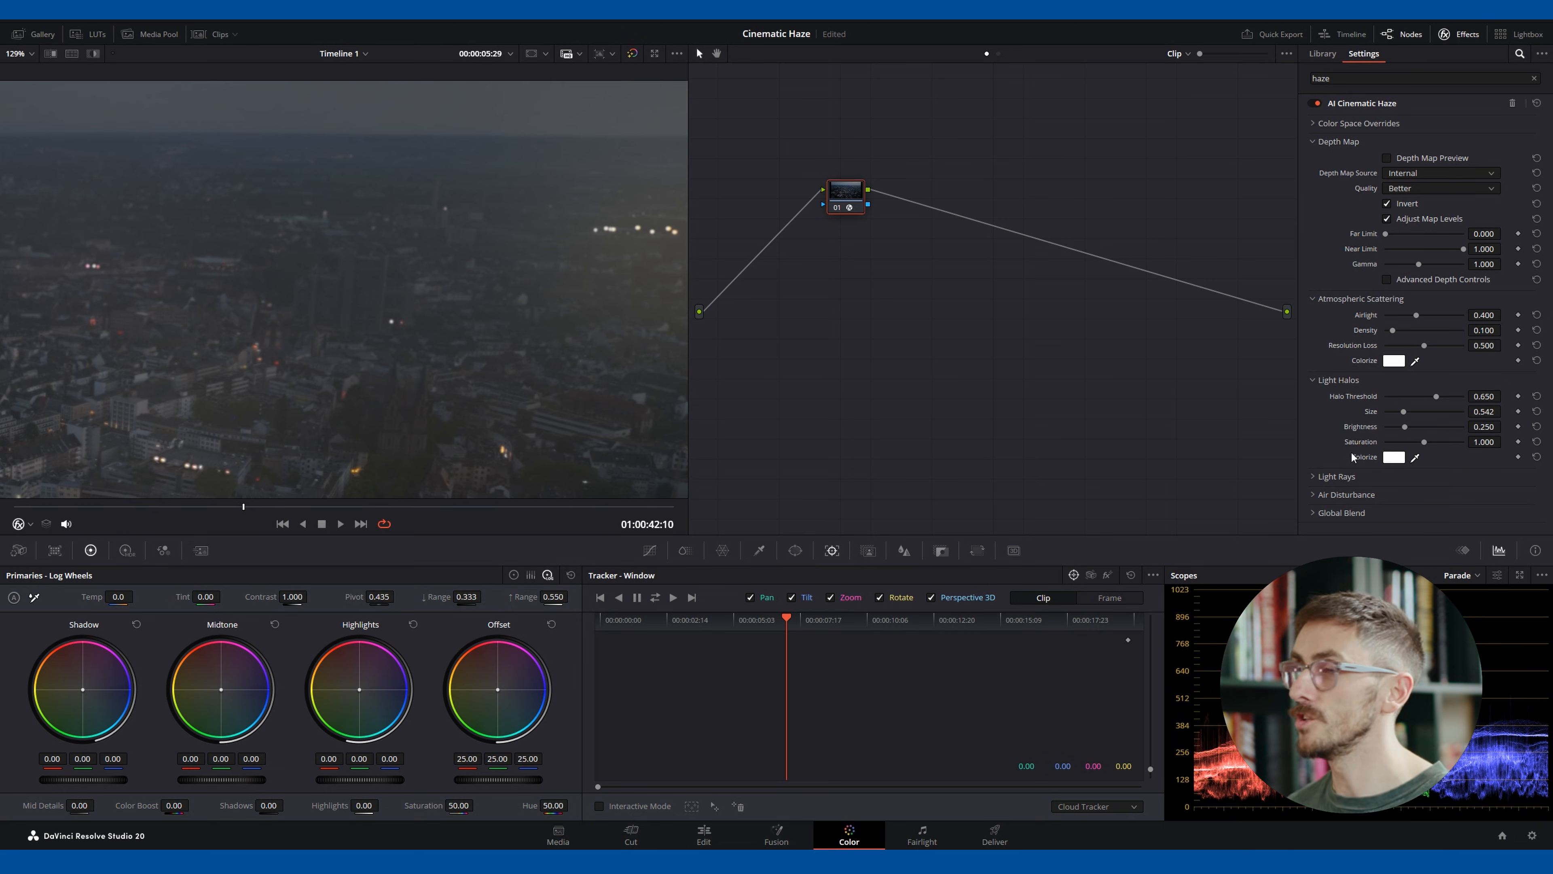
Set the Light Halos Size to 0.100 and colorize the halos red.
mouse_move(1408, 410)
mouse_down()
mouse_move(1447, 414)
mouse_move(1386, 411)
mouse_up()
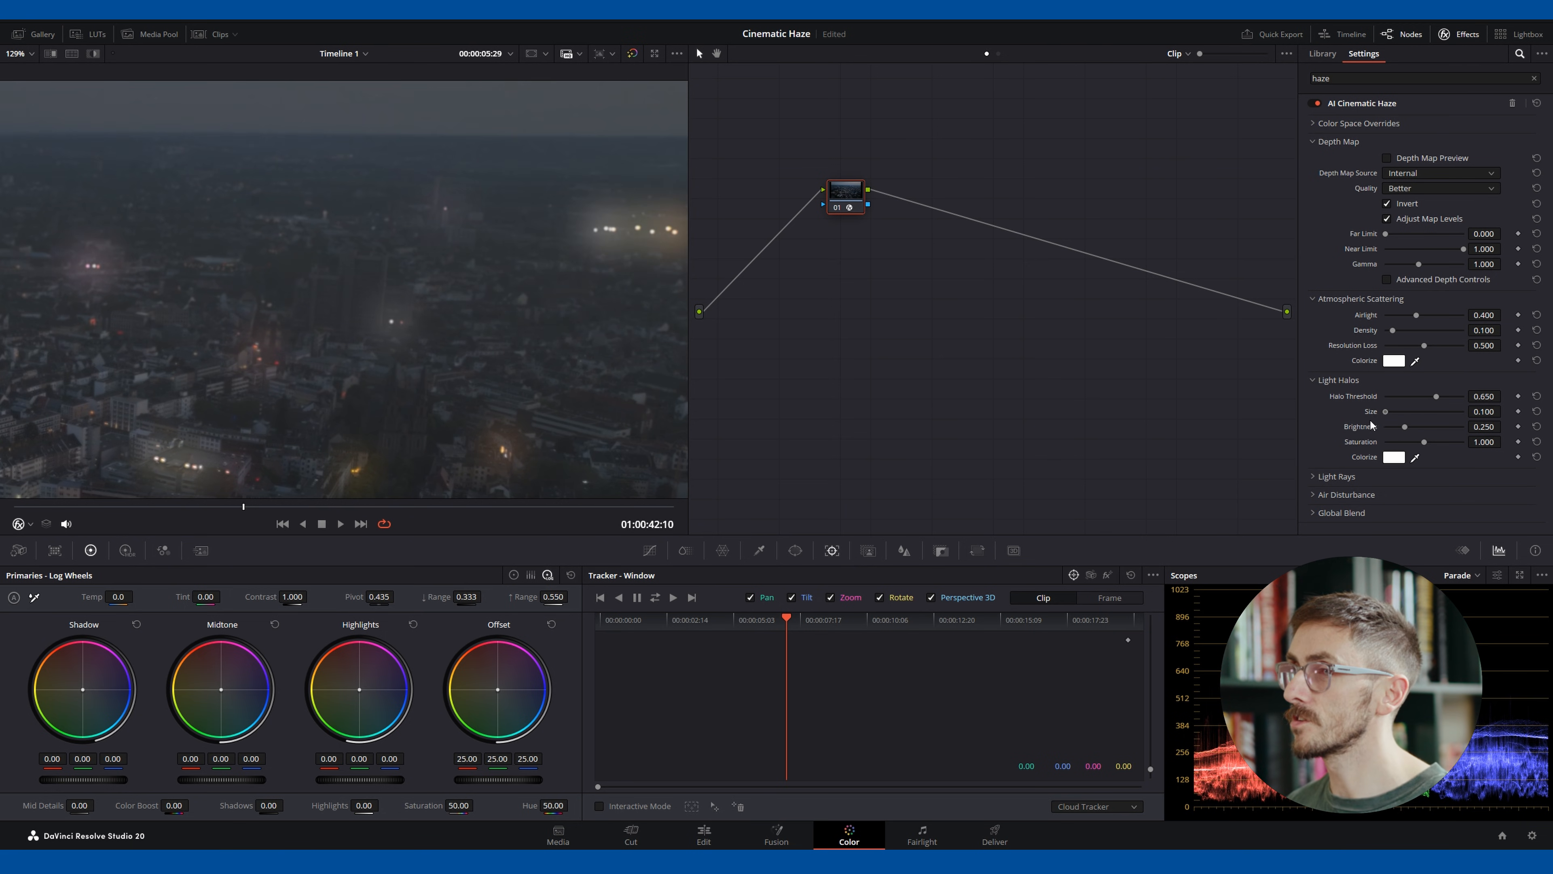
click(1394, 457)
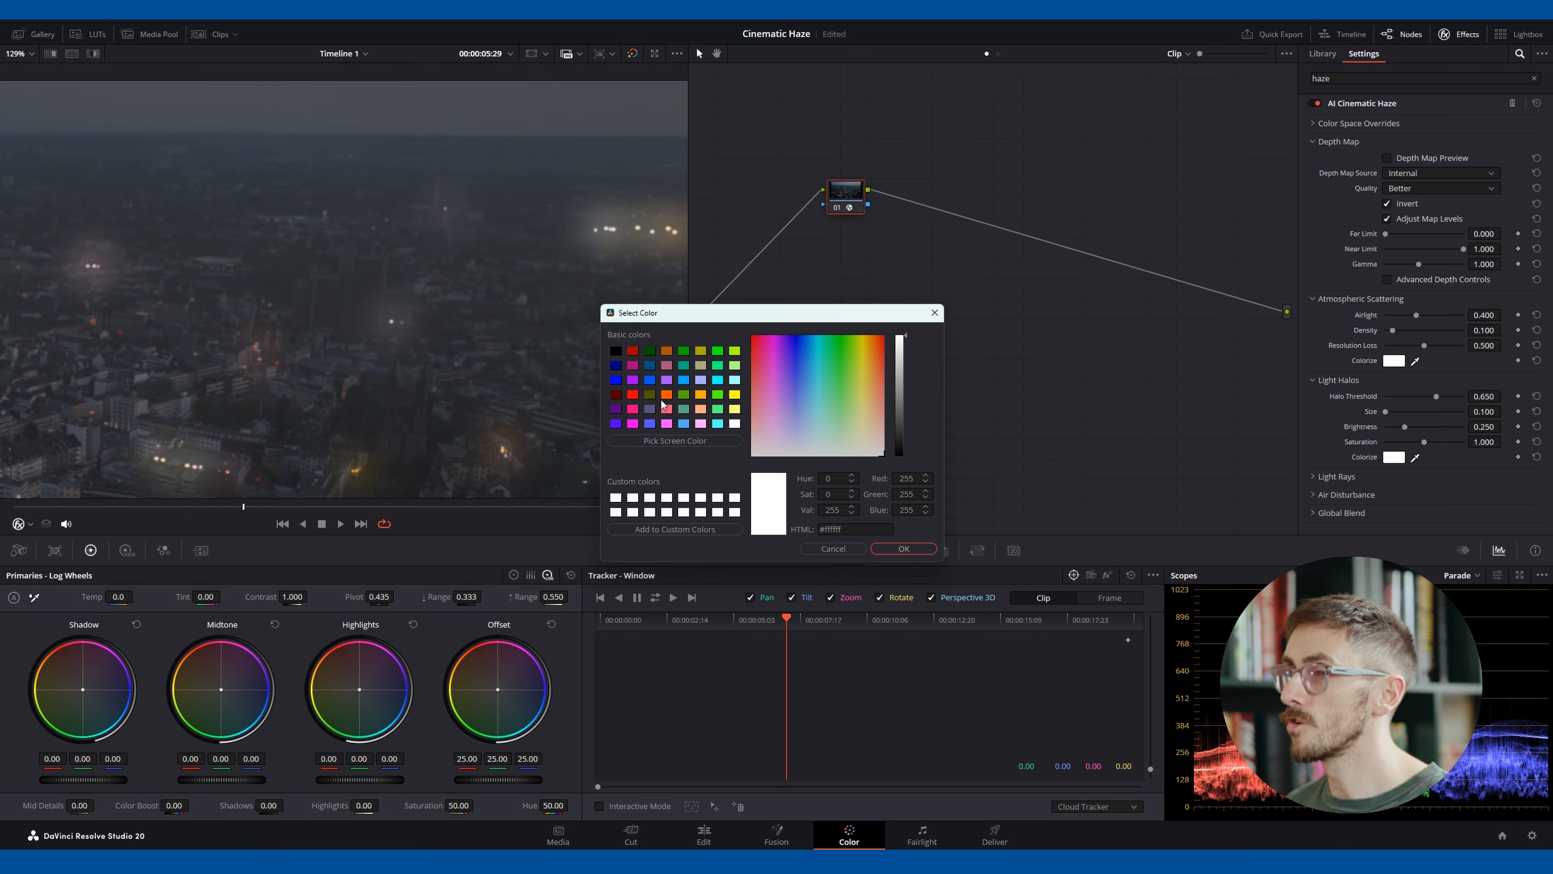
click(633, 394)
click(902, 547)
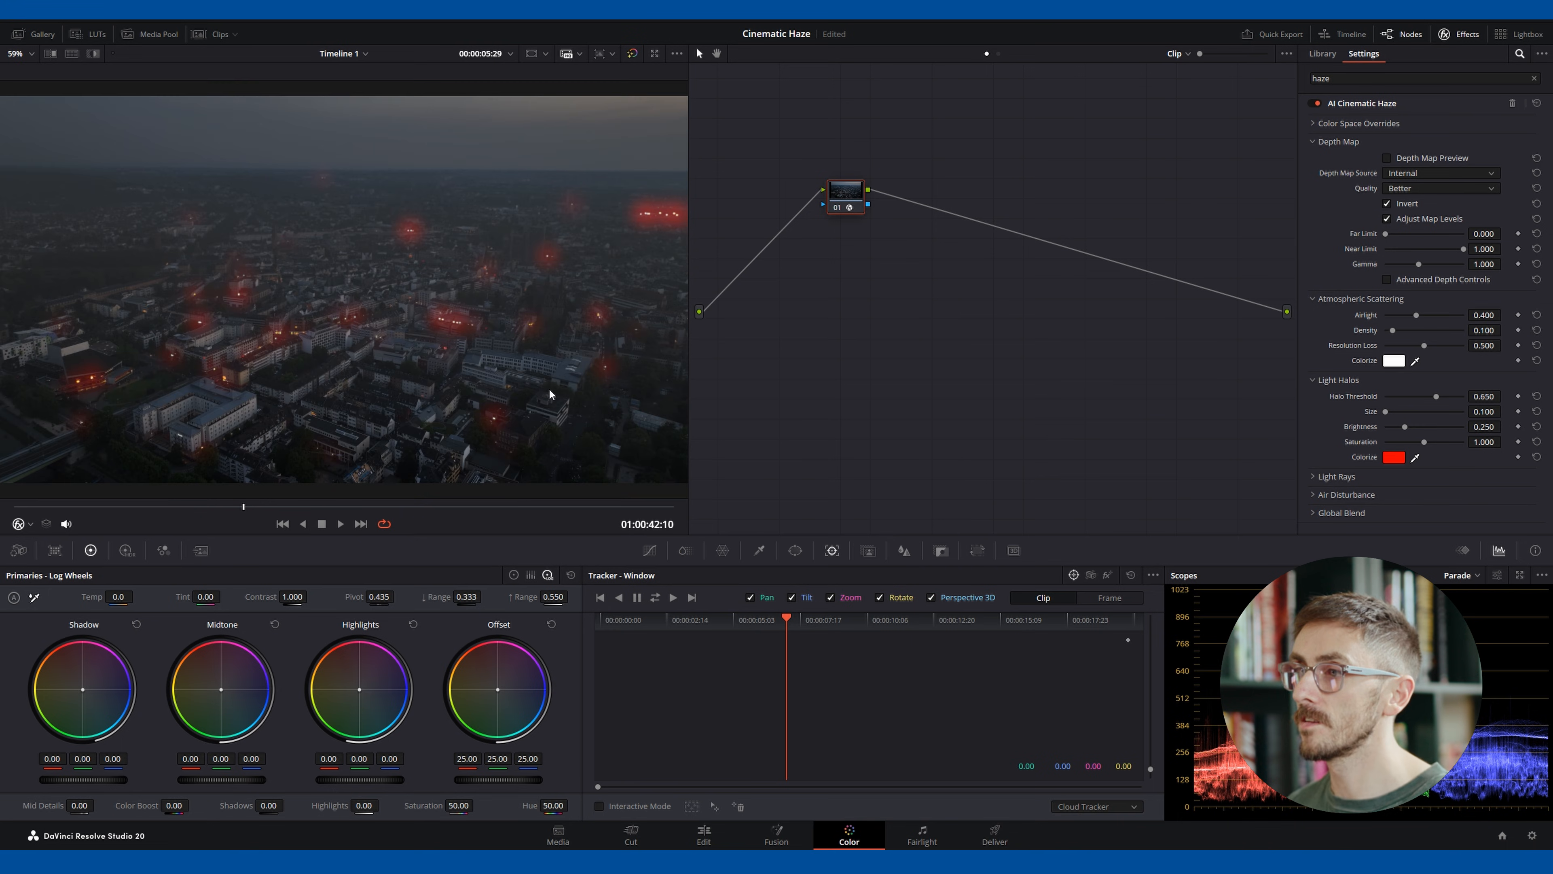
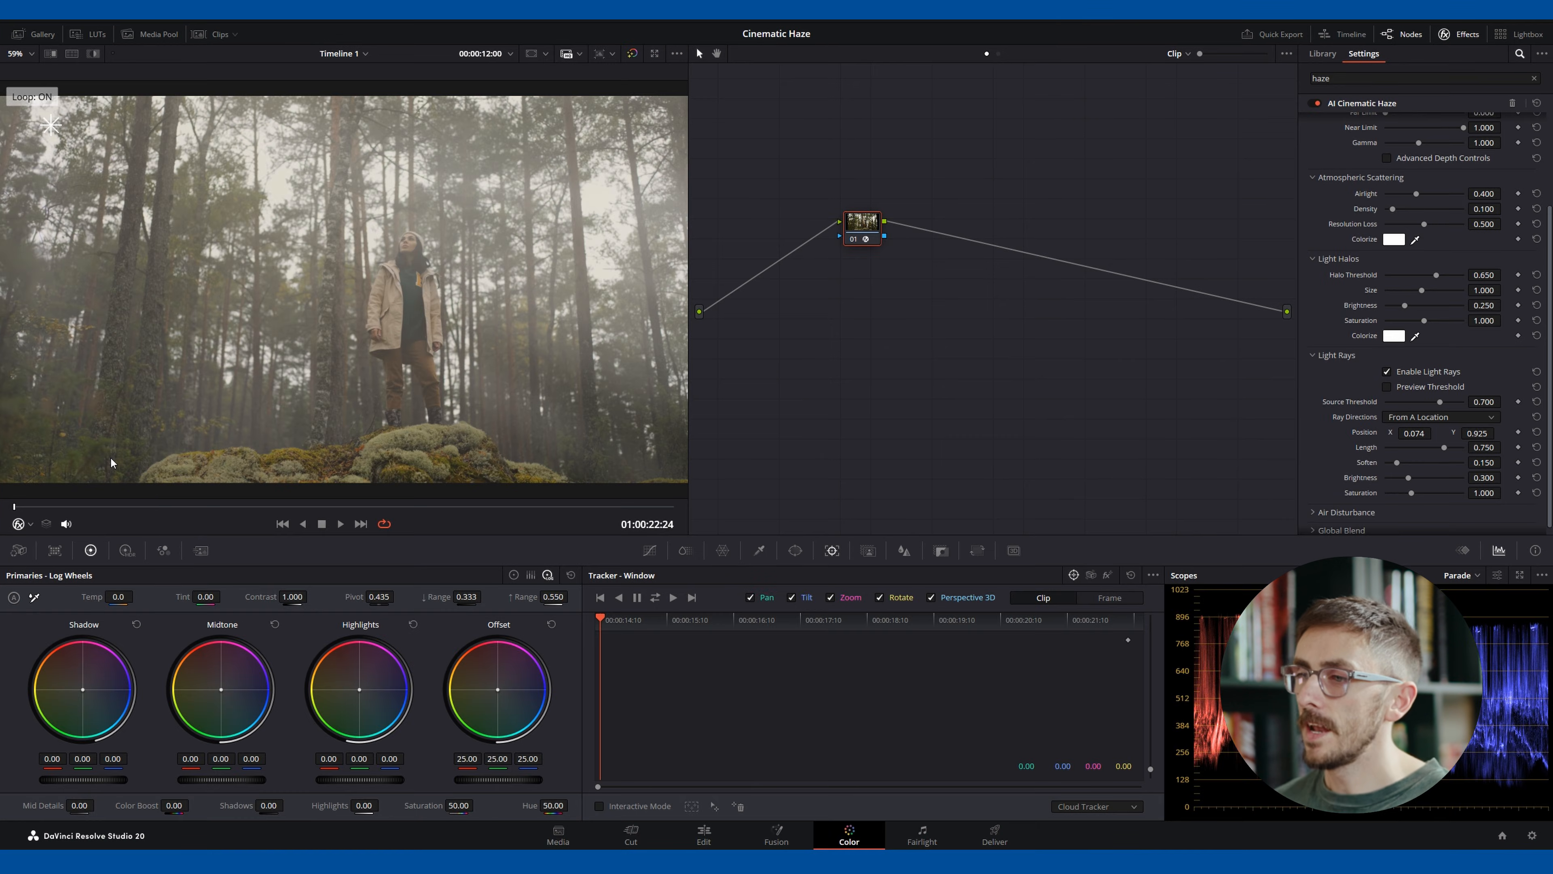
Play the clip of the woman in the forest to review its light rays, and return to its first frame.
key(space)
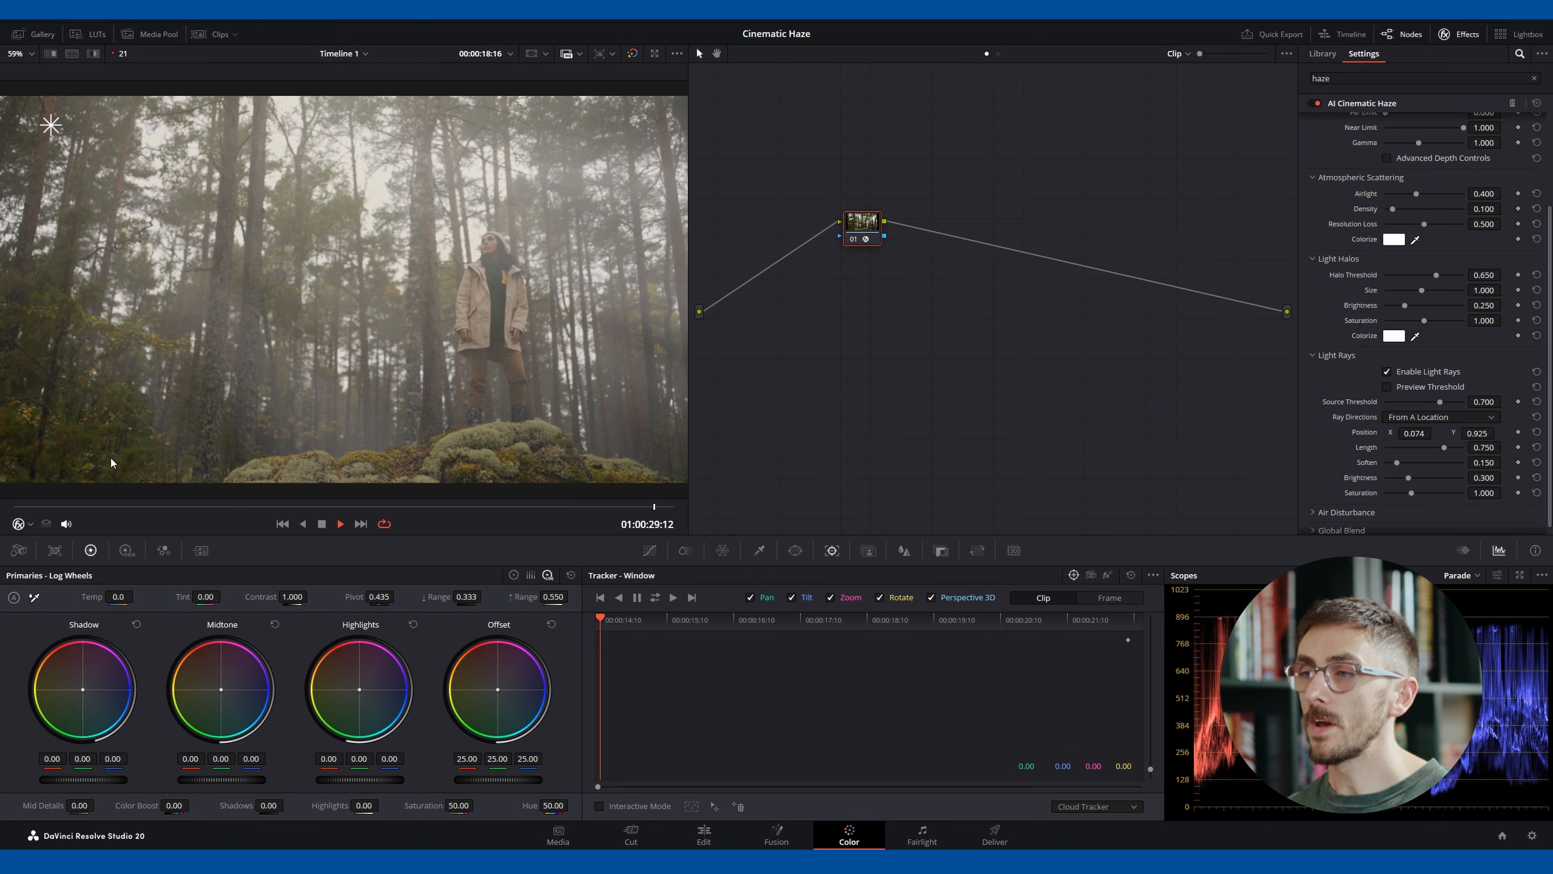
key(space)
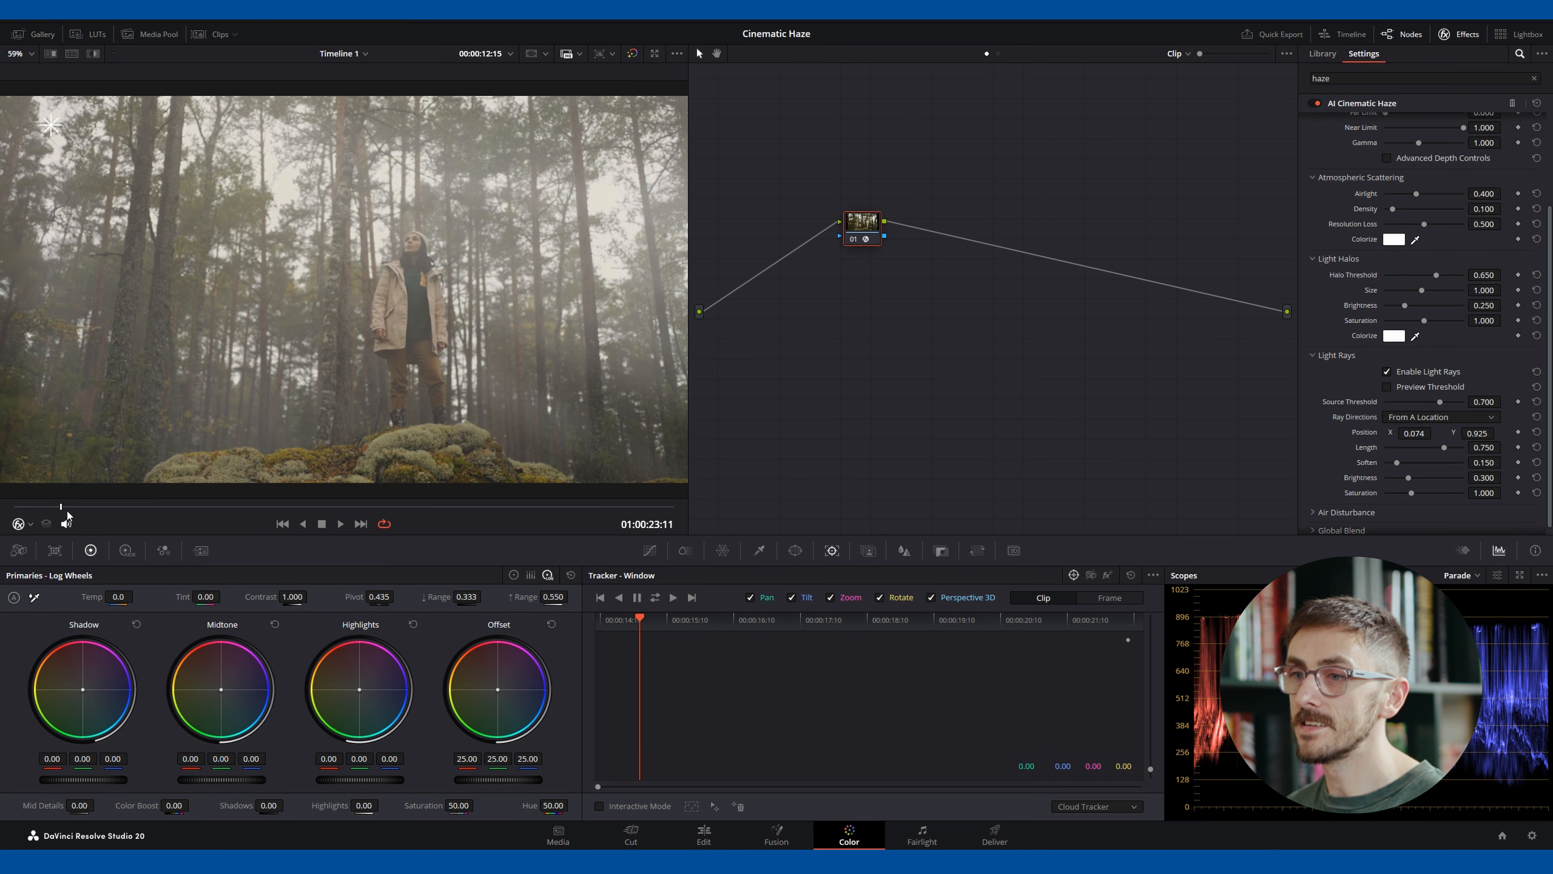
click(11, 507)
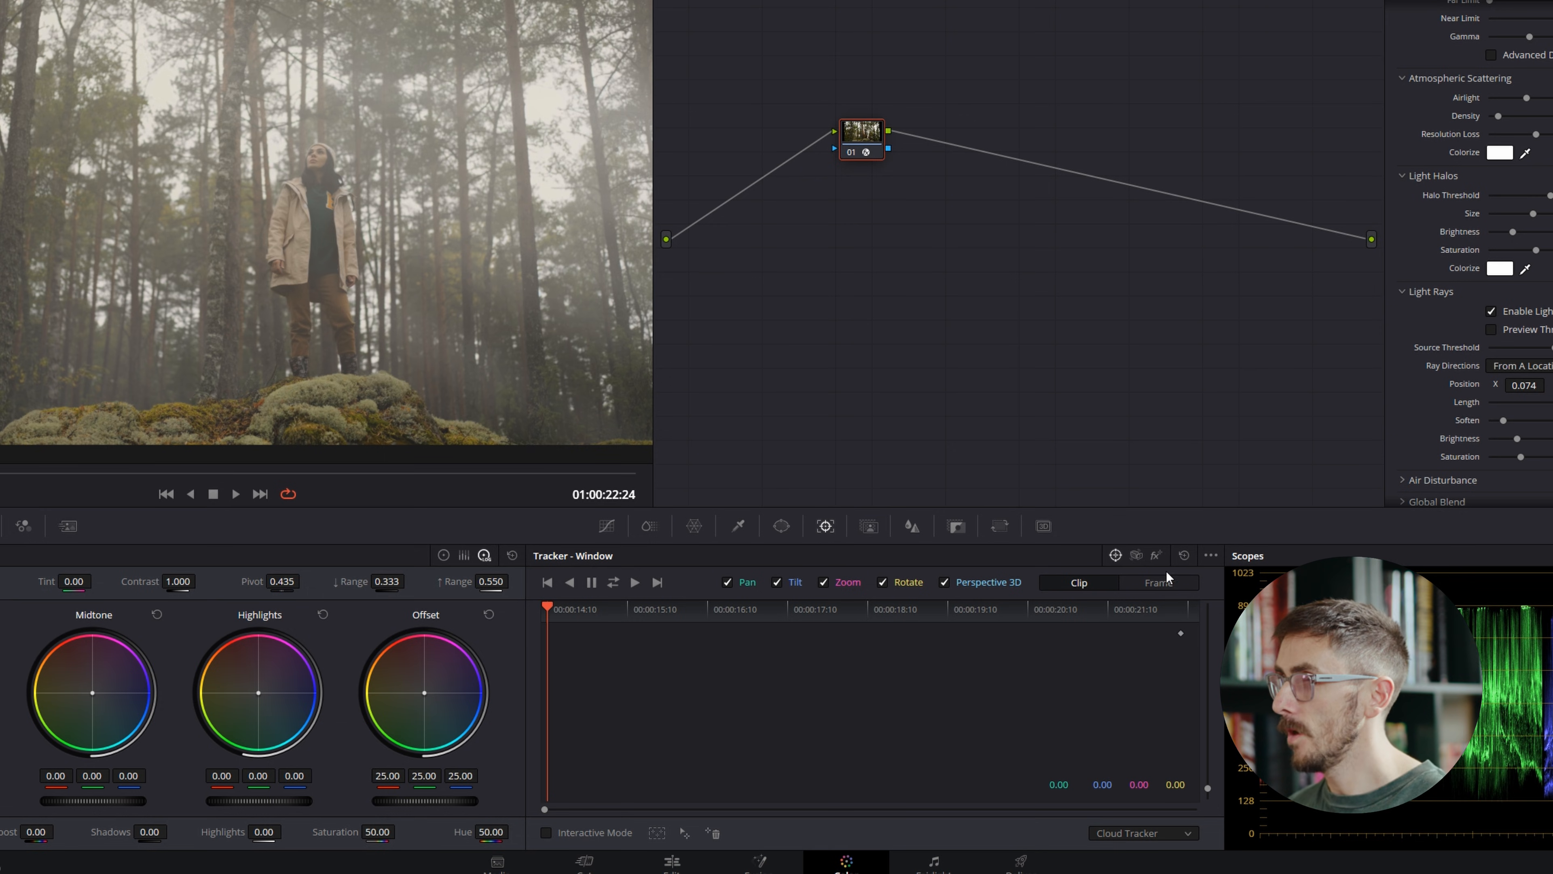
Add an FX tracker point over the light ray source, track it forward and in reverse, and play the clip to check.
click(1156, 555)
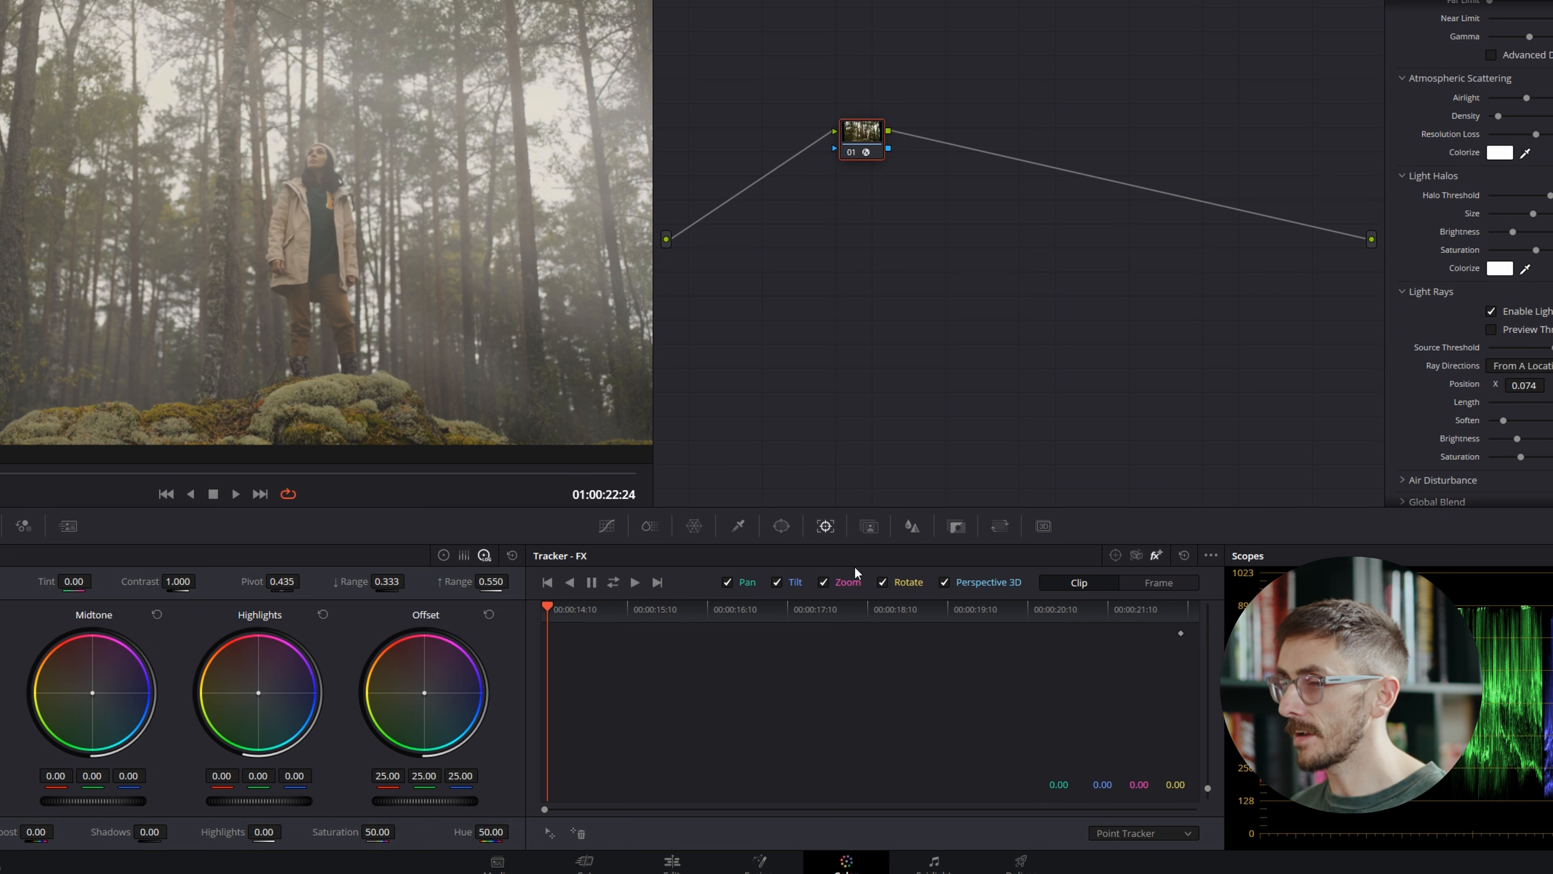
click(550, 831)
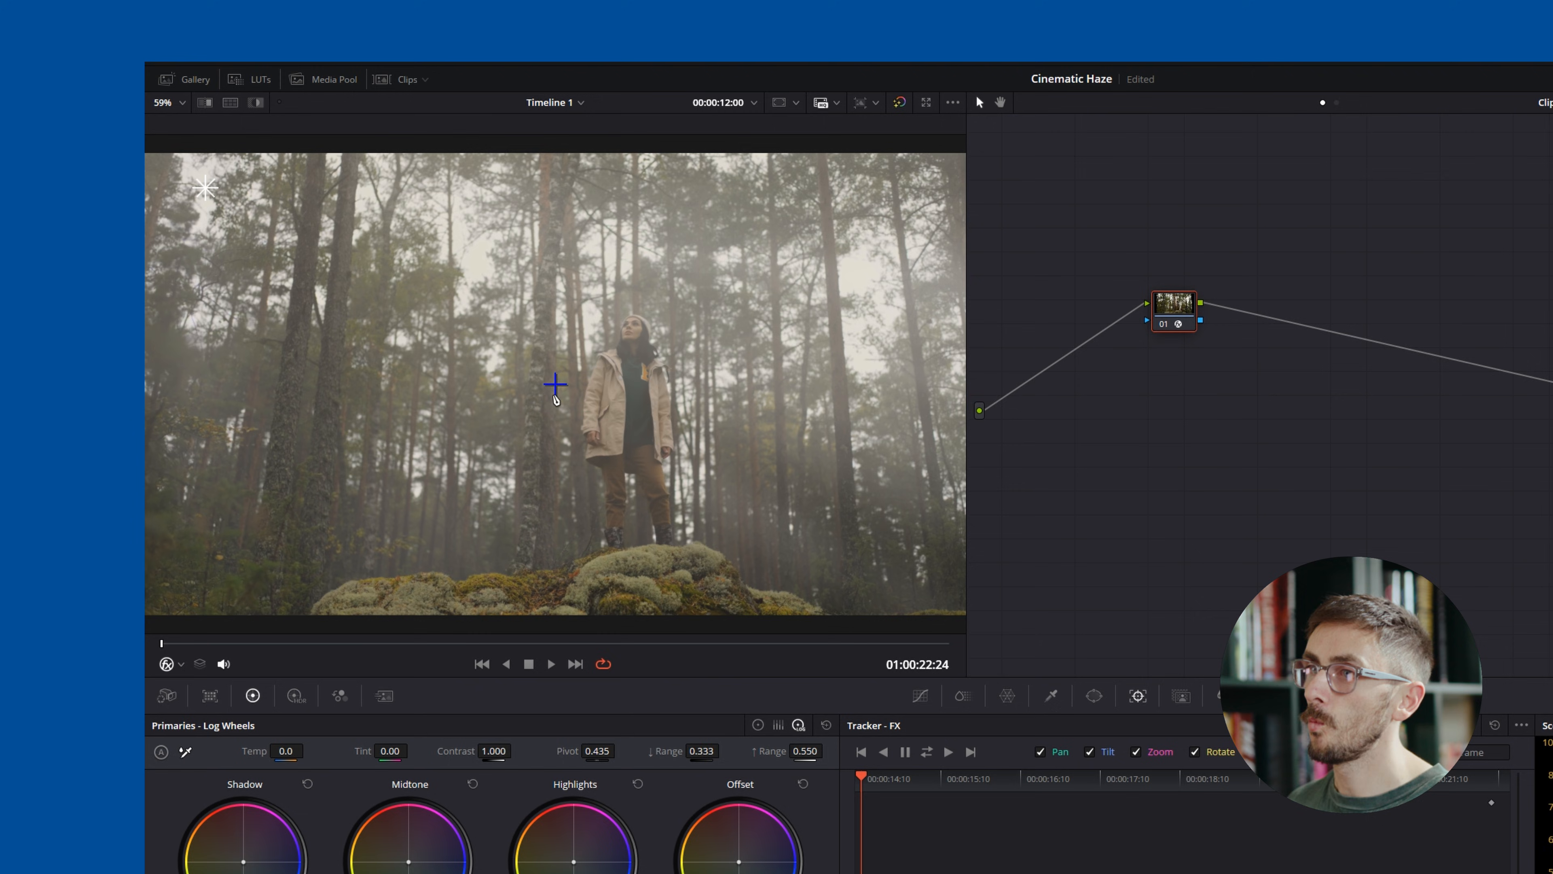
drag(555, 386, 202, 187)
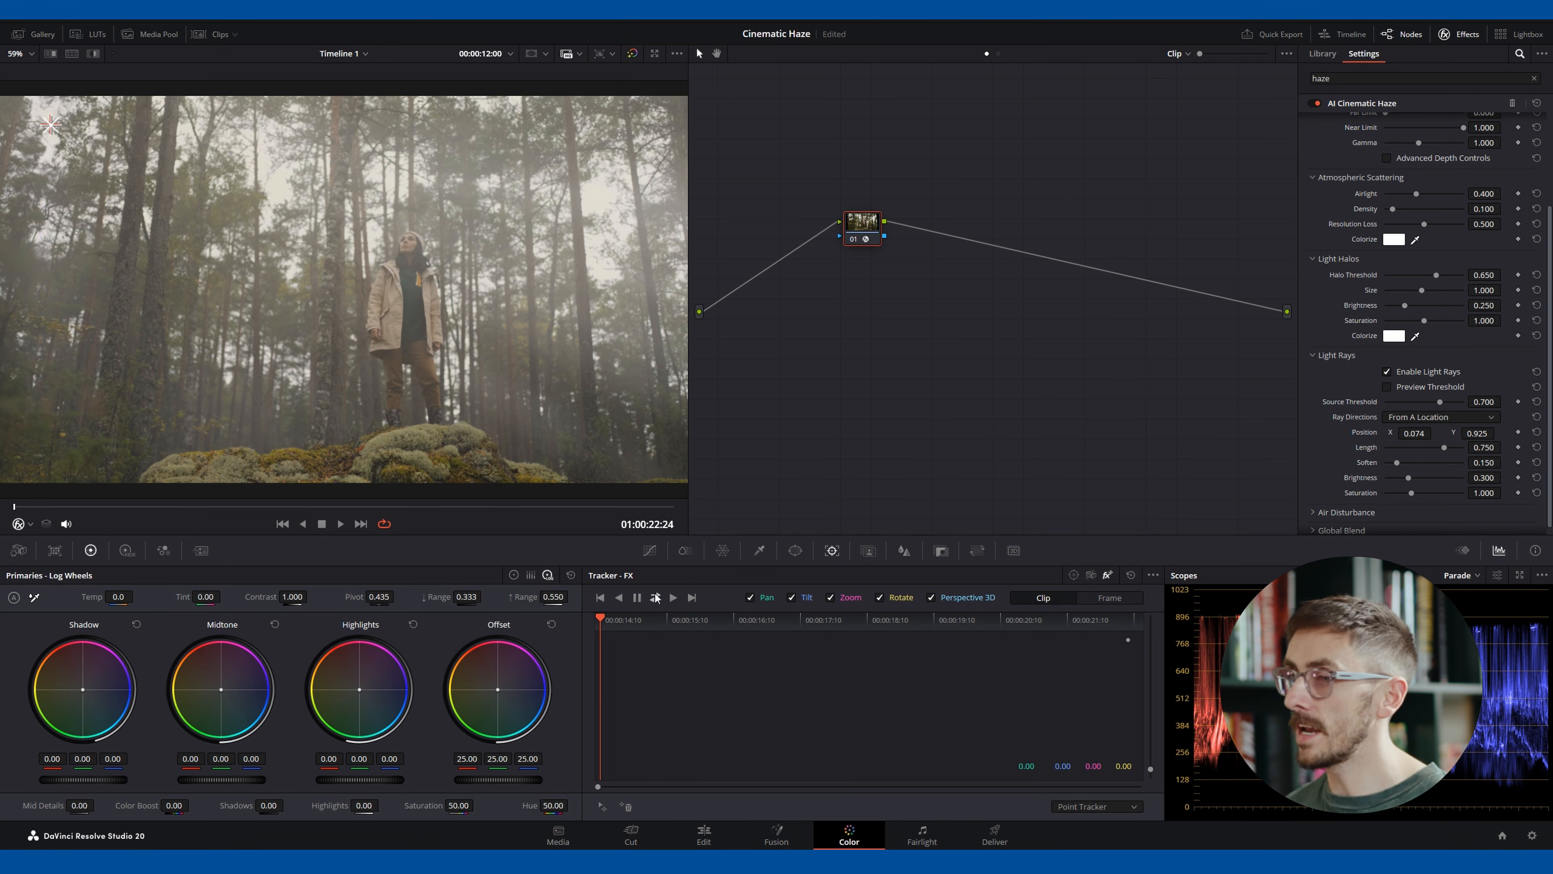
click(656, 596)
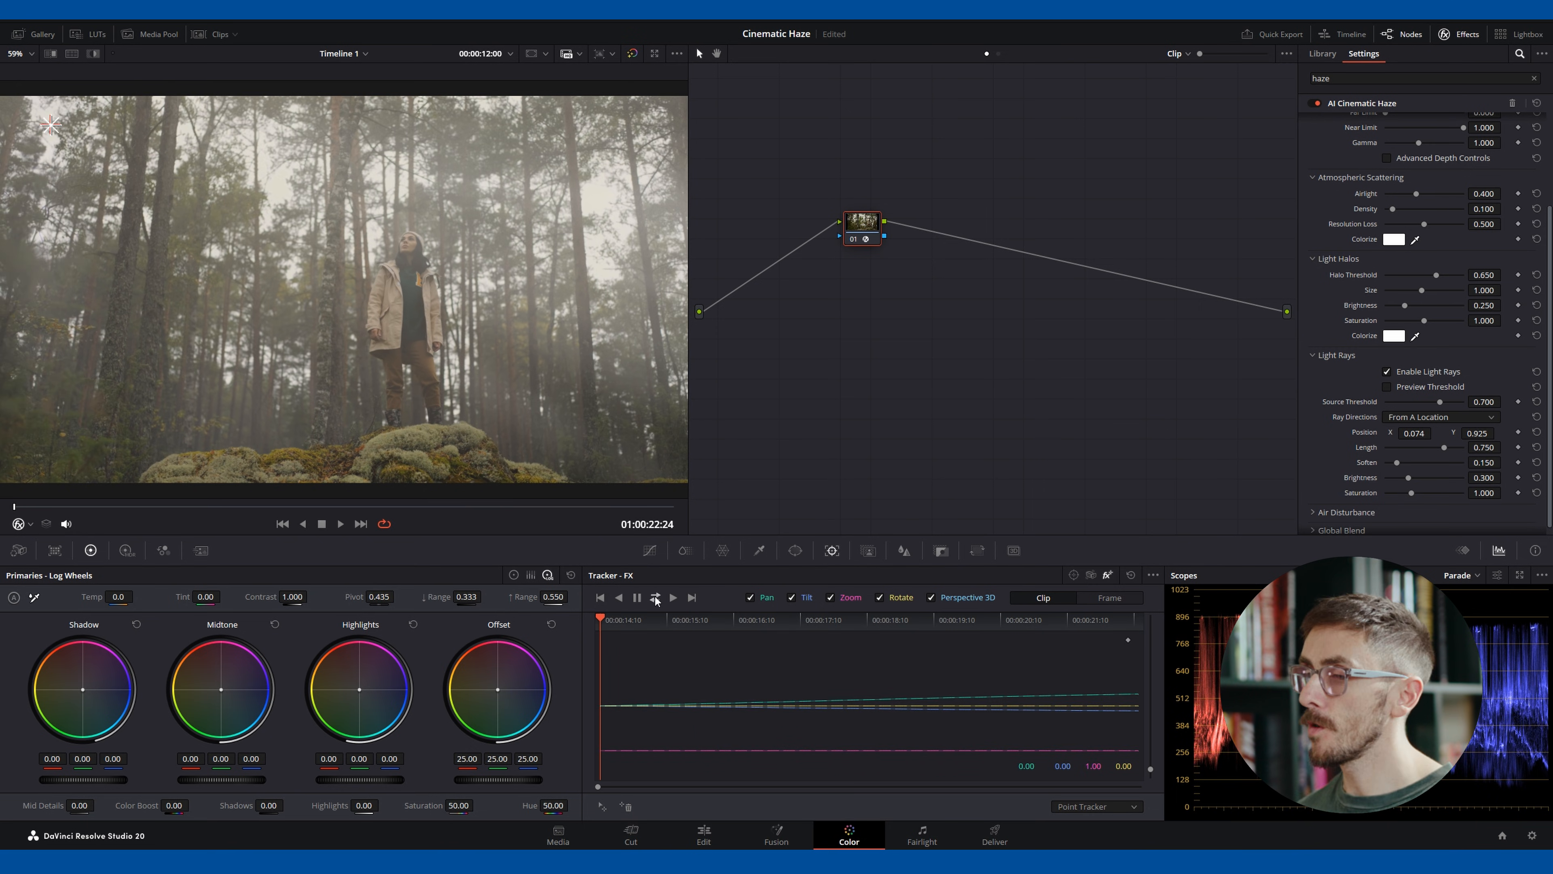
key(space)
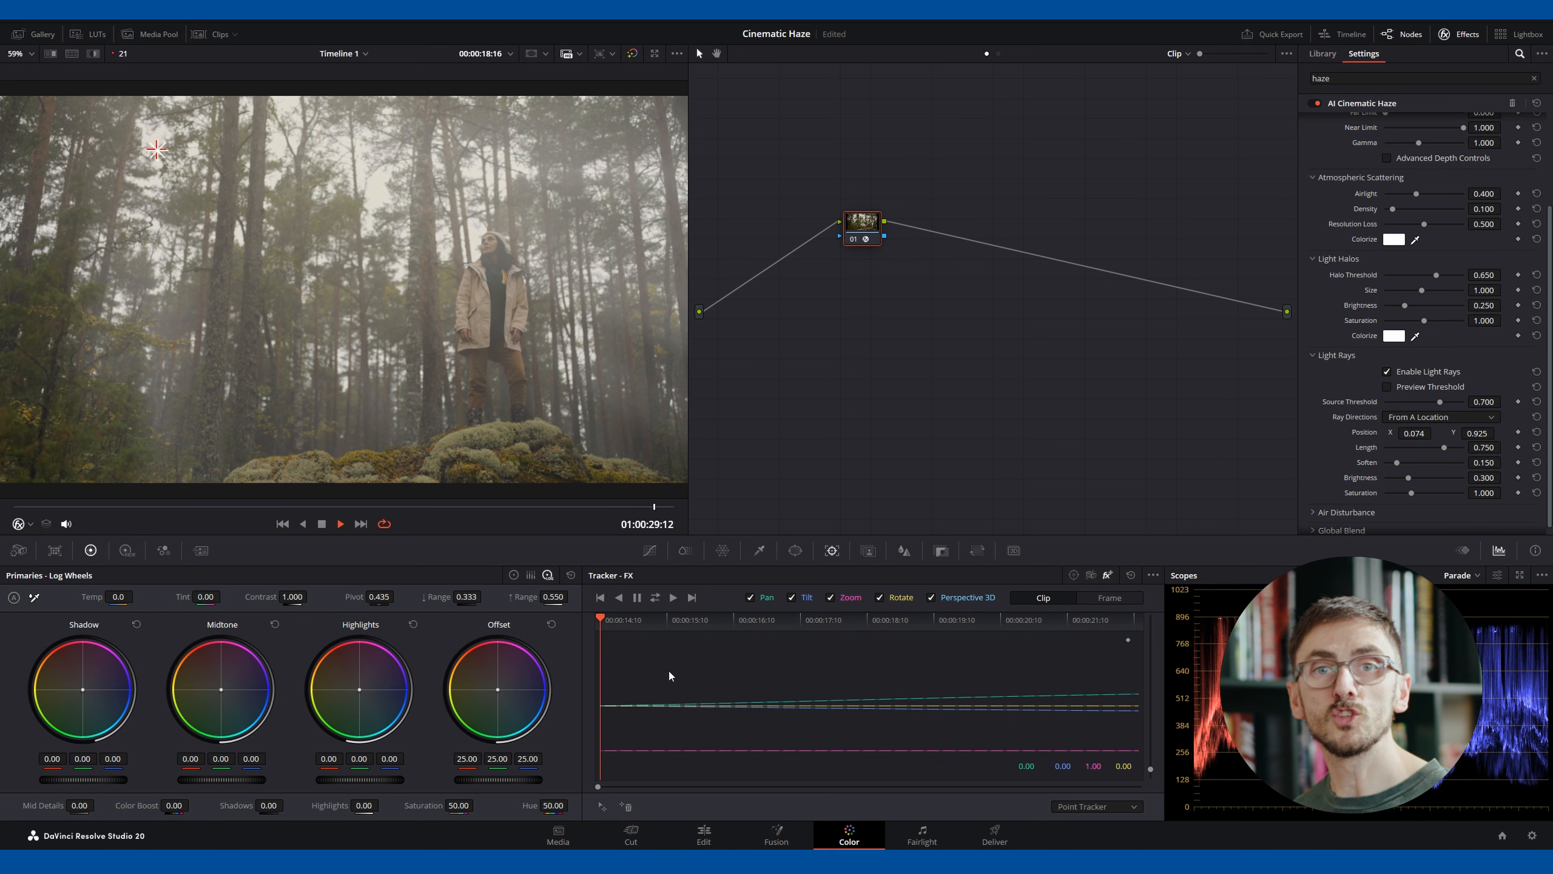
key(space)
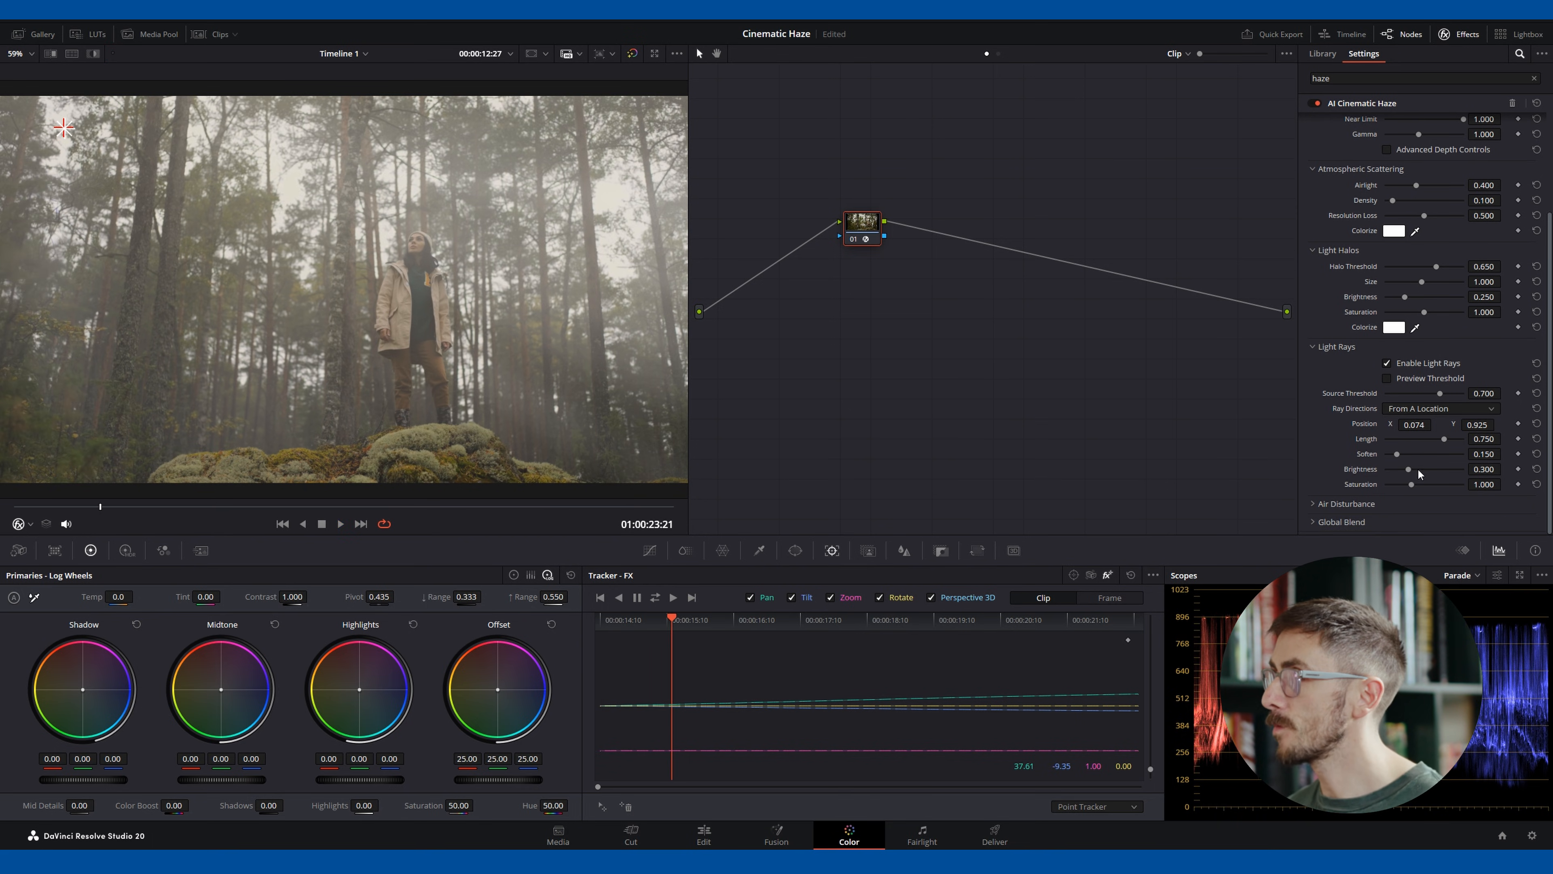
Set the Light Rays Length to 0.310, disable the light rays and collapse their settings.
drag(1444, 439, 1400, 456)
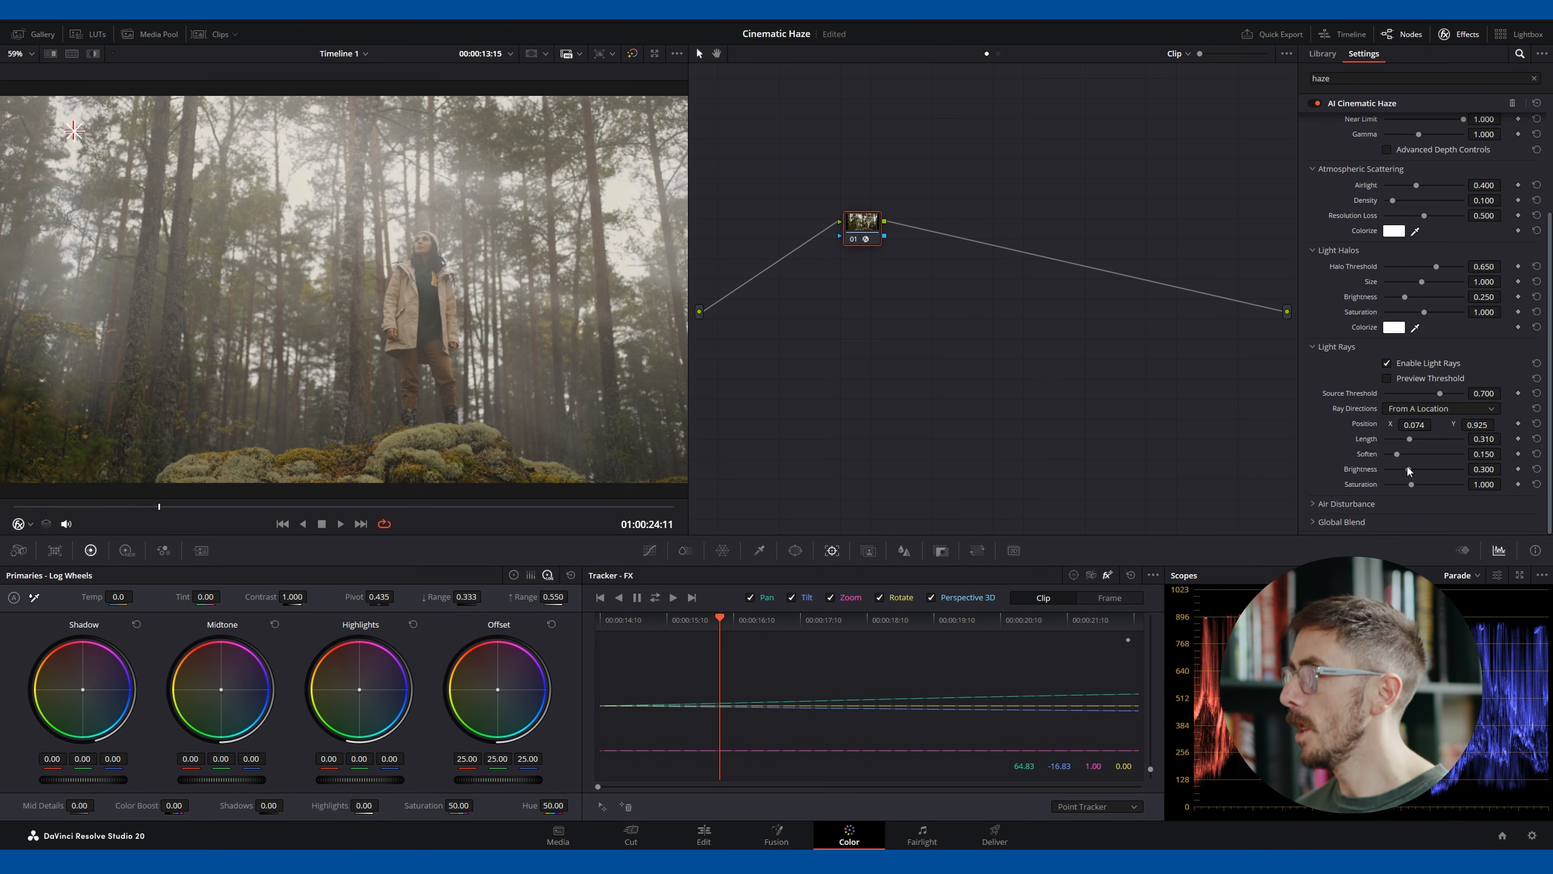
click(1387, 363)
click(1338, 346)
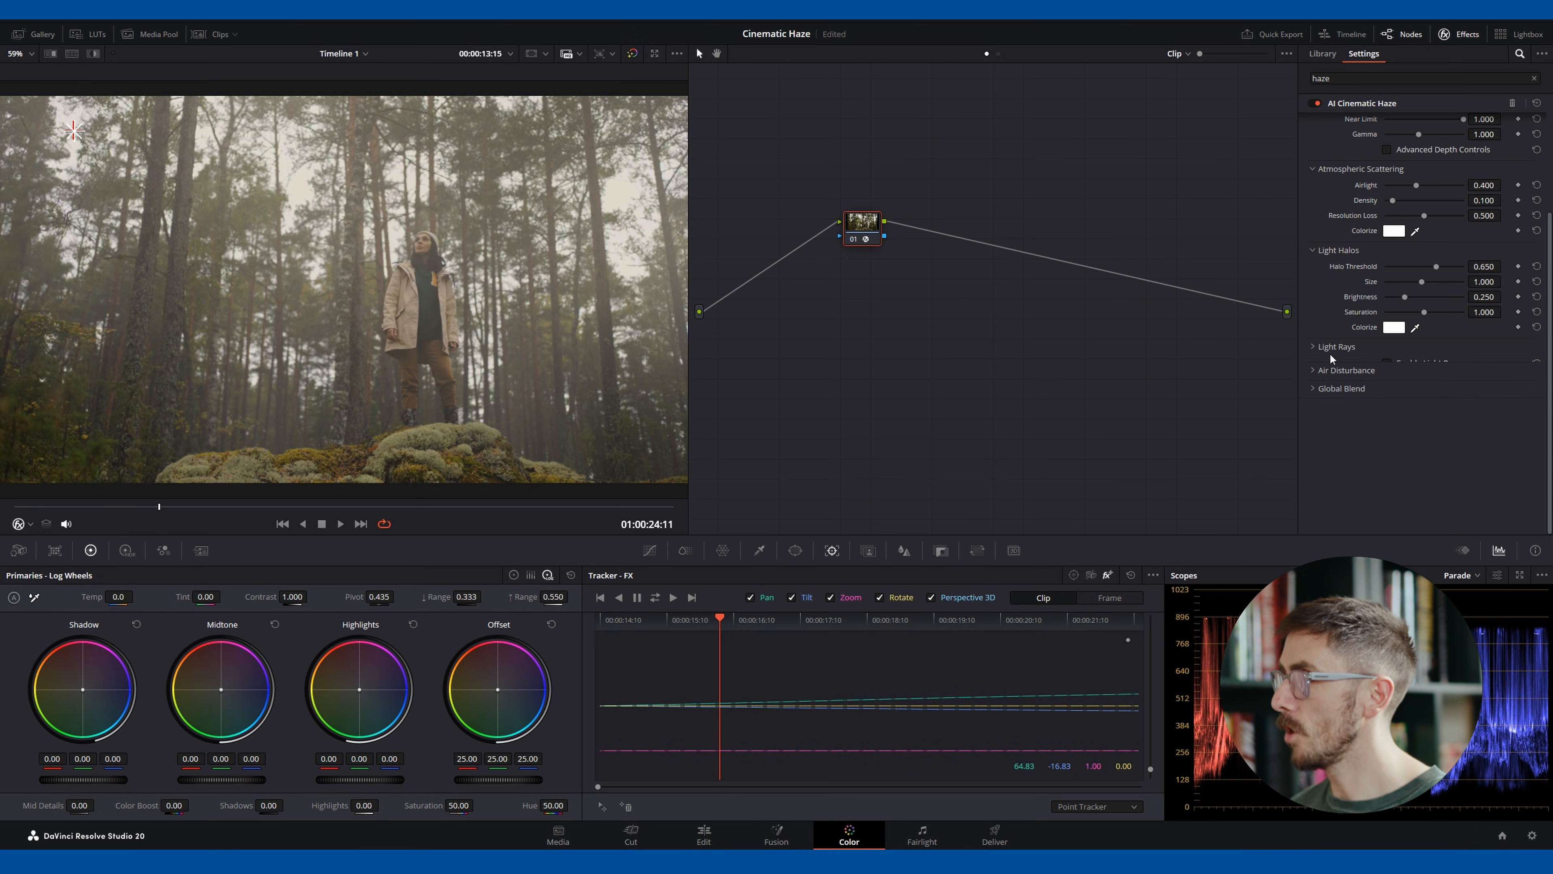
Expand Air Disturbance, enable the disturbance and play the clip to review the moving haze.
click(1313, 497)
scroll(1339, 439, down, 5)
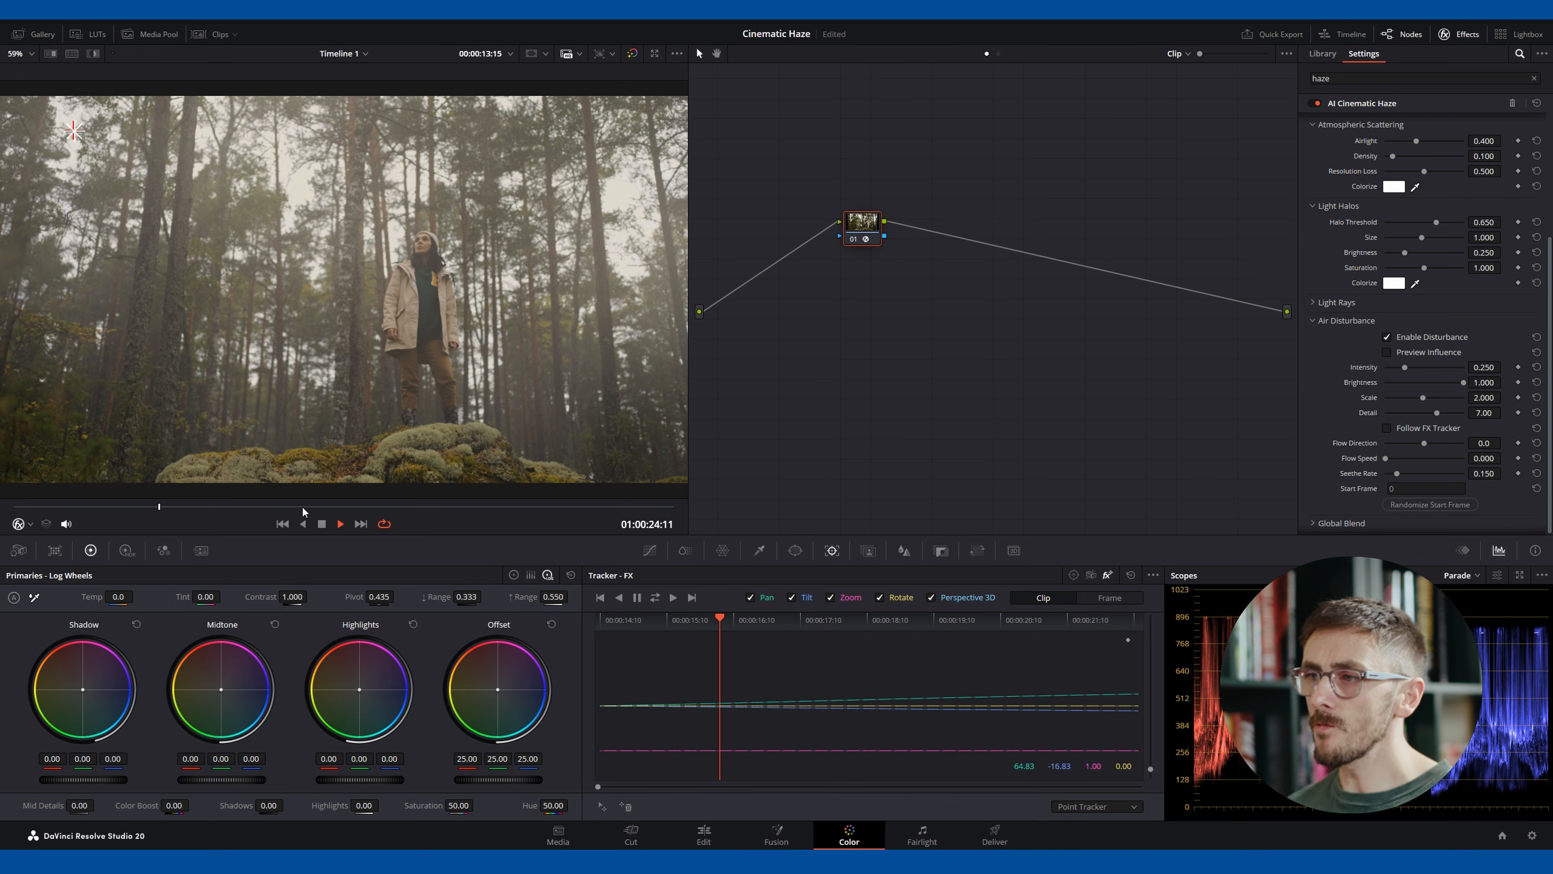
key(space)
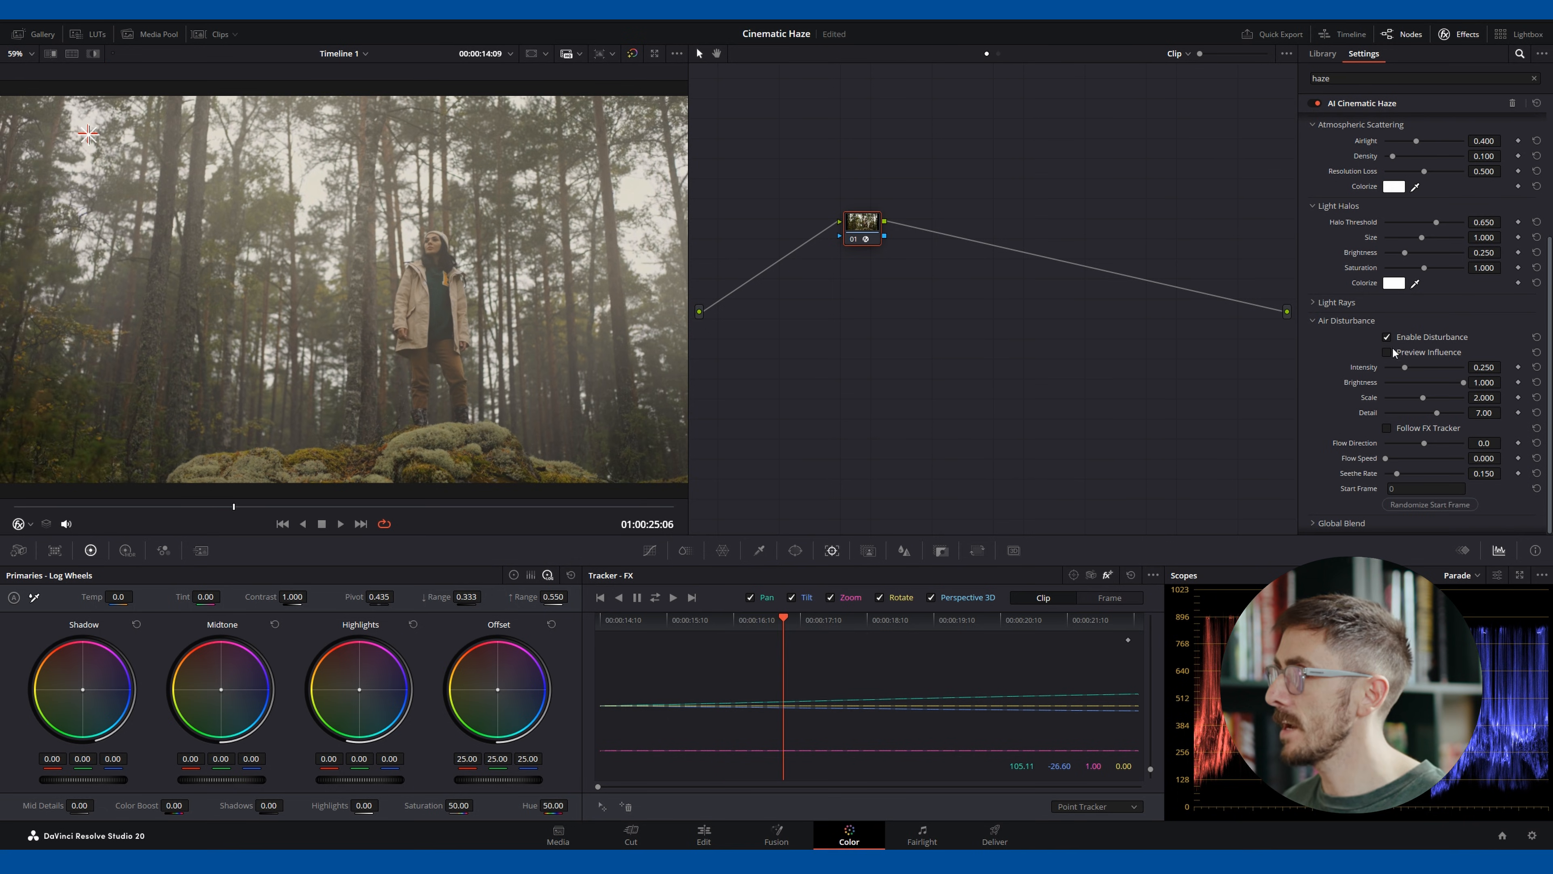
Turn on Preview Influence for Air Disturbance and set its Intensity to 0.558.
click(1388, 353)
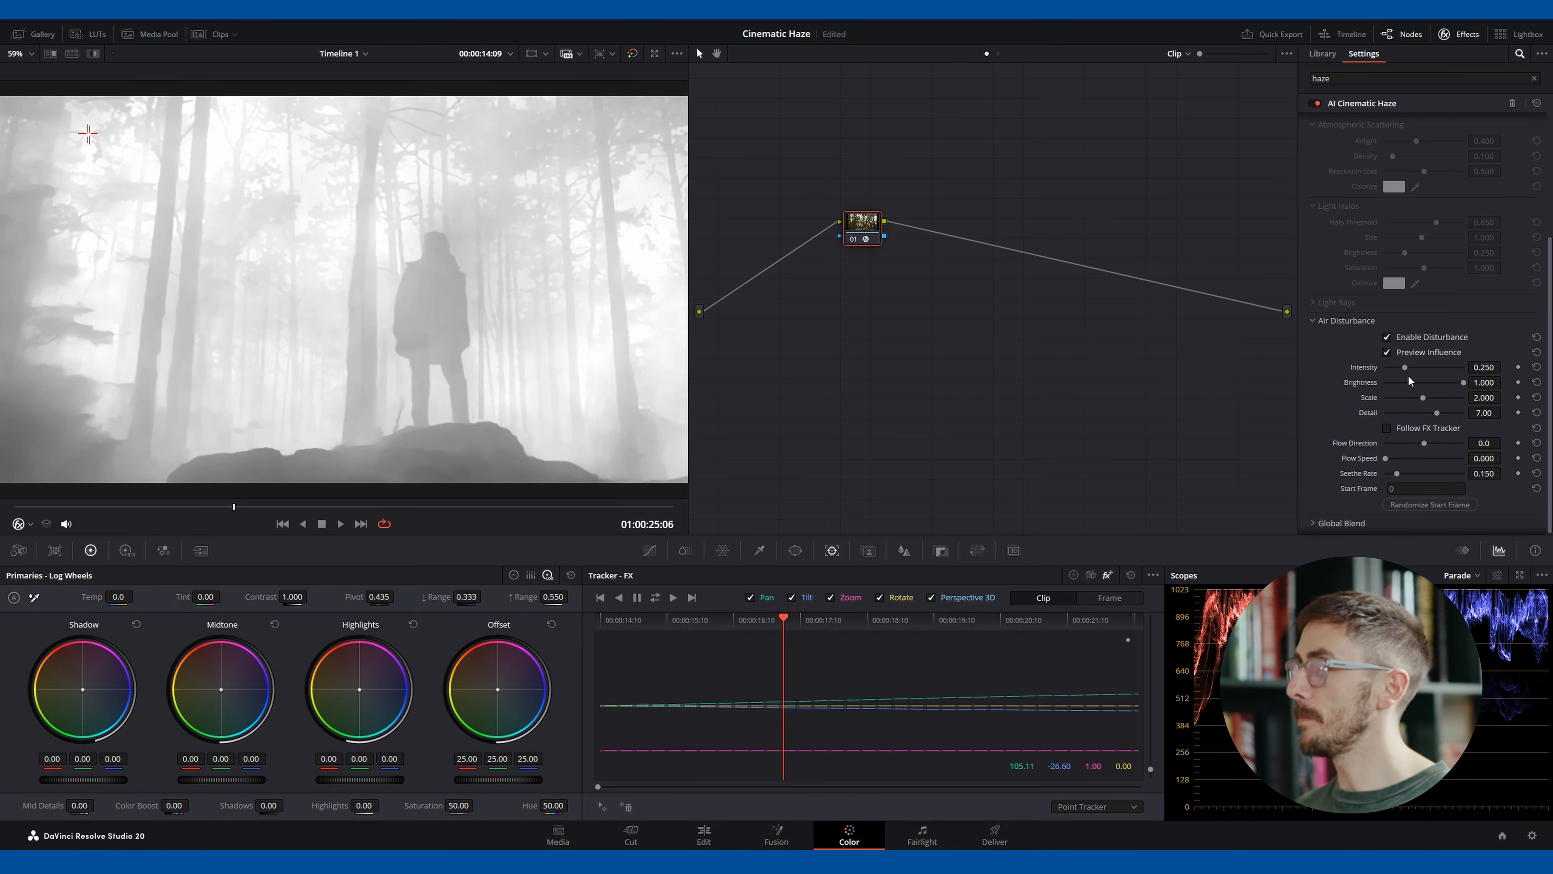
drag(1404, 367, 1444, 368)
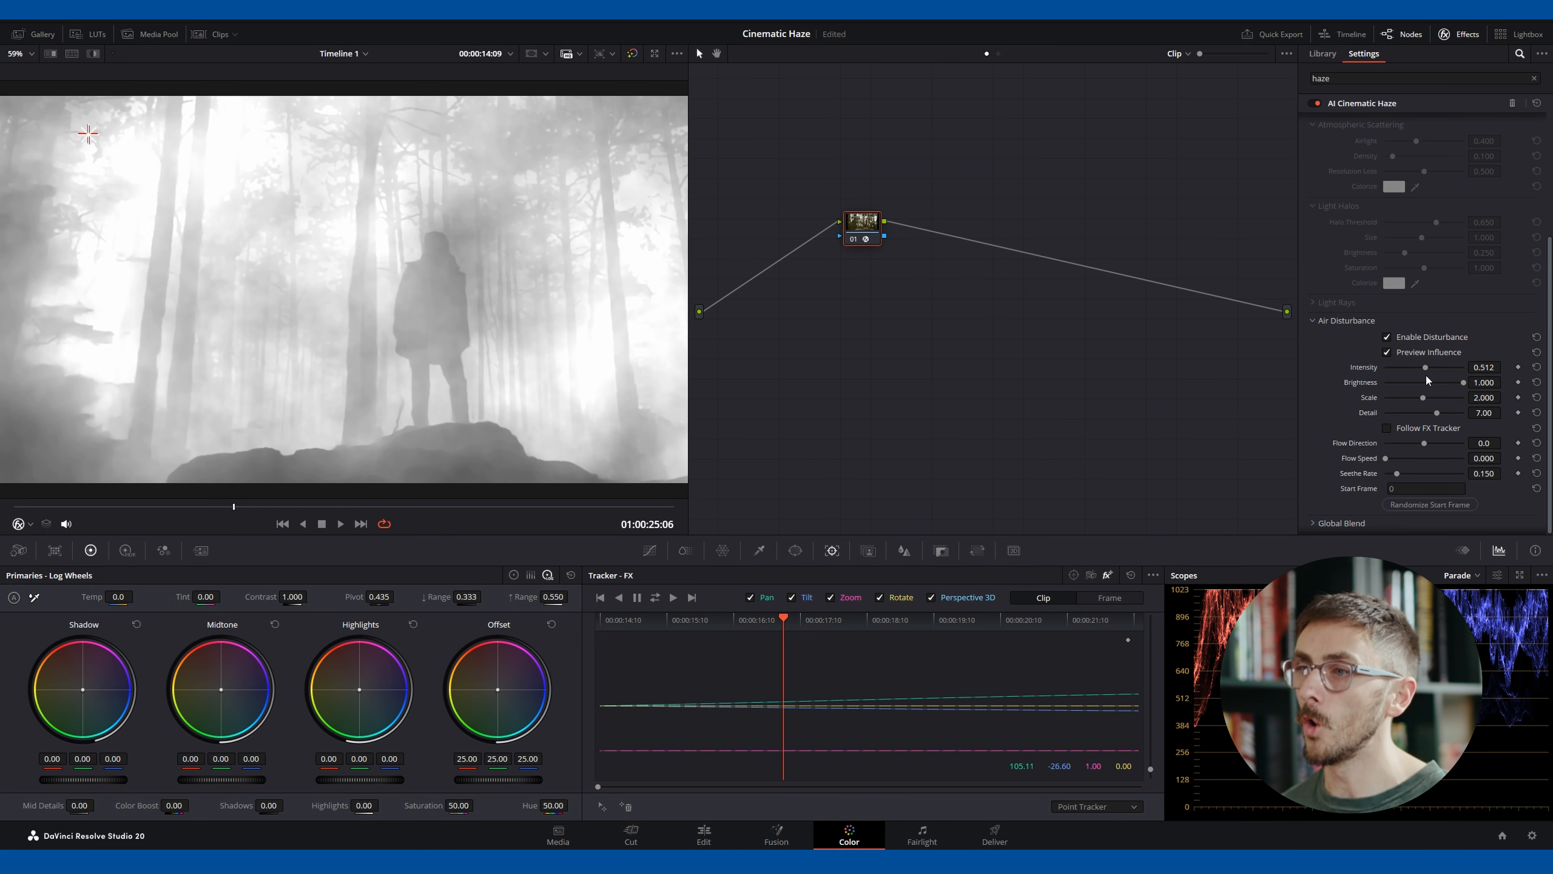
drag(1426, 368, 1430, 371)
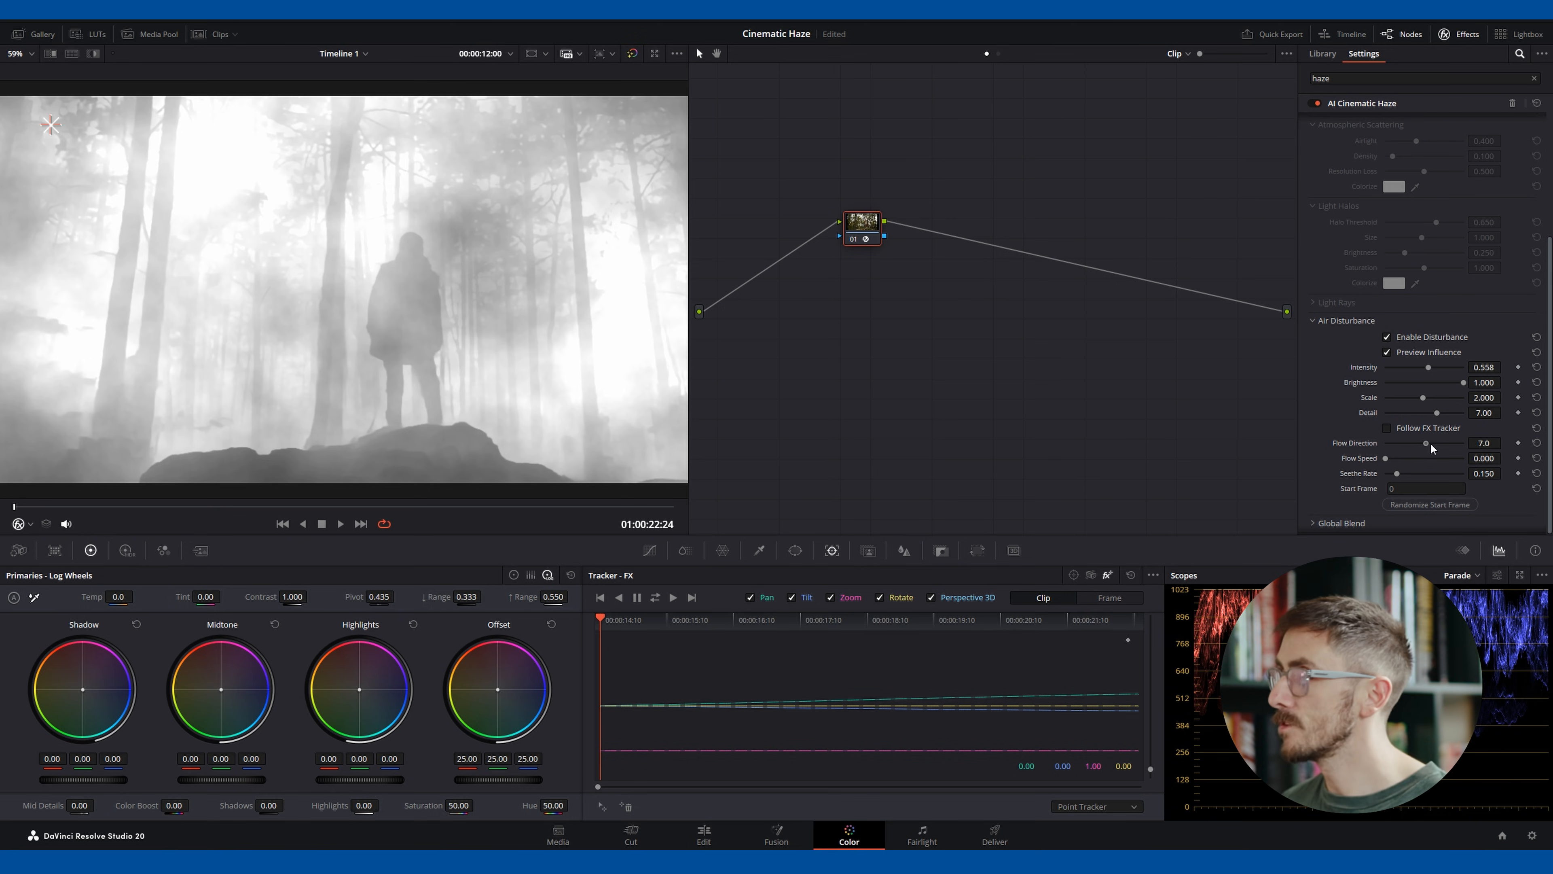
Set Flow Direction to 51.6, keyframe Flow Speed from 0.000 at the first frame to a higher value at the last, and play the preview.
mouse_move(1386, 462)
mouse_down()
mouse_move(1405, 460)
mouse_move(1366, 464)
mouse_up()
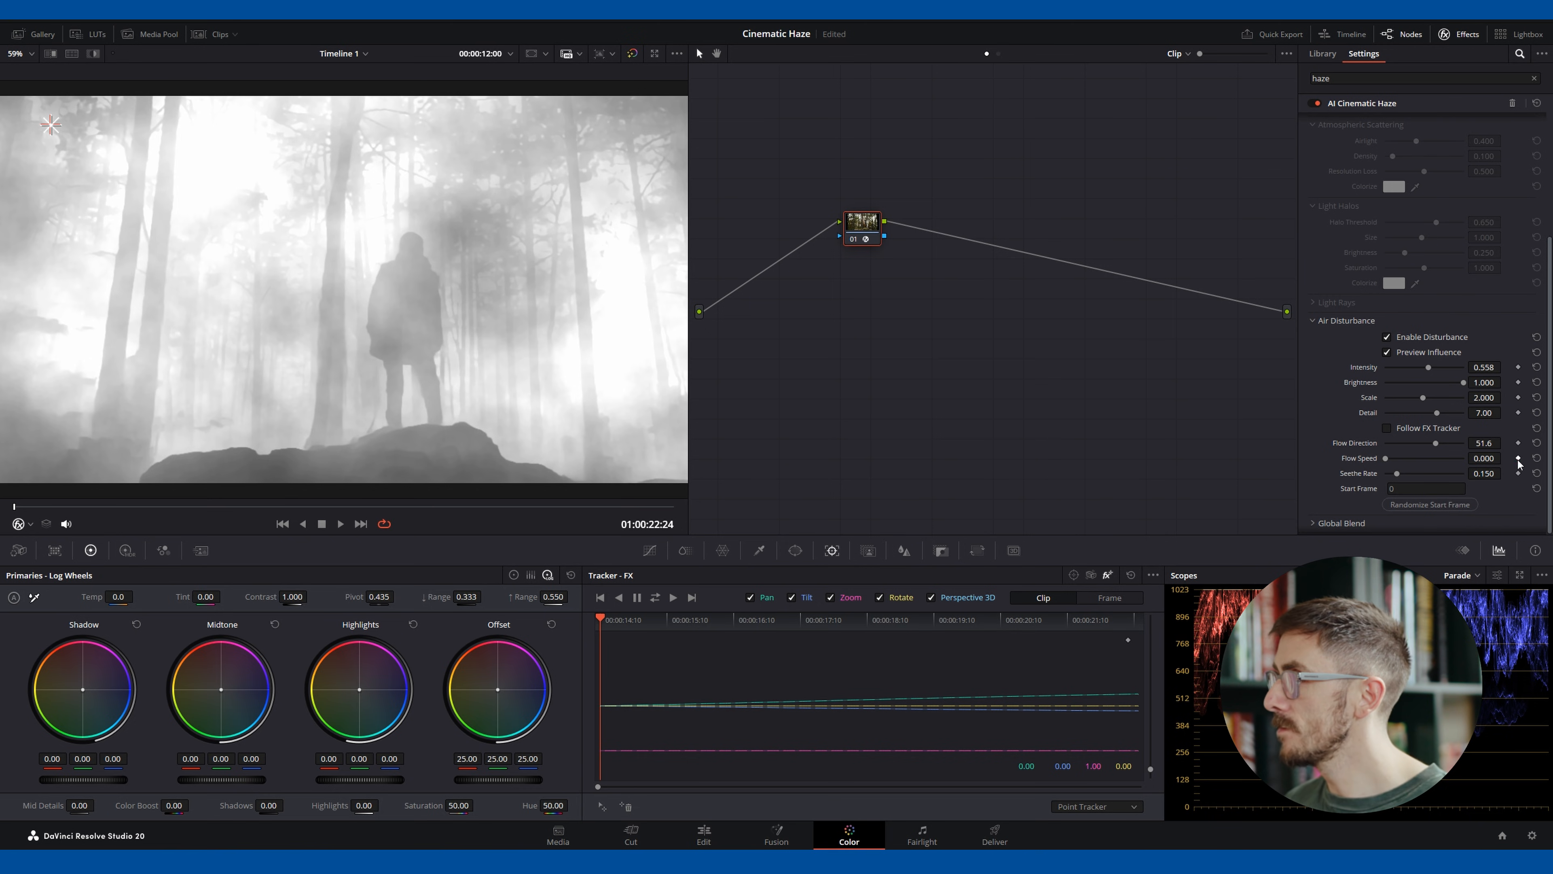
drag(15, 508, 501, 506)
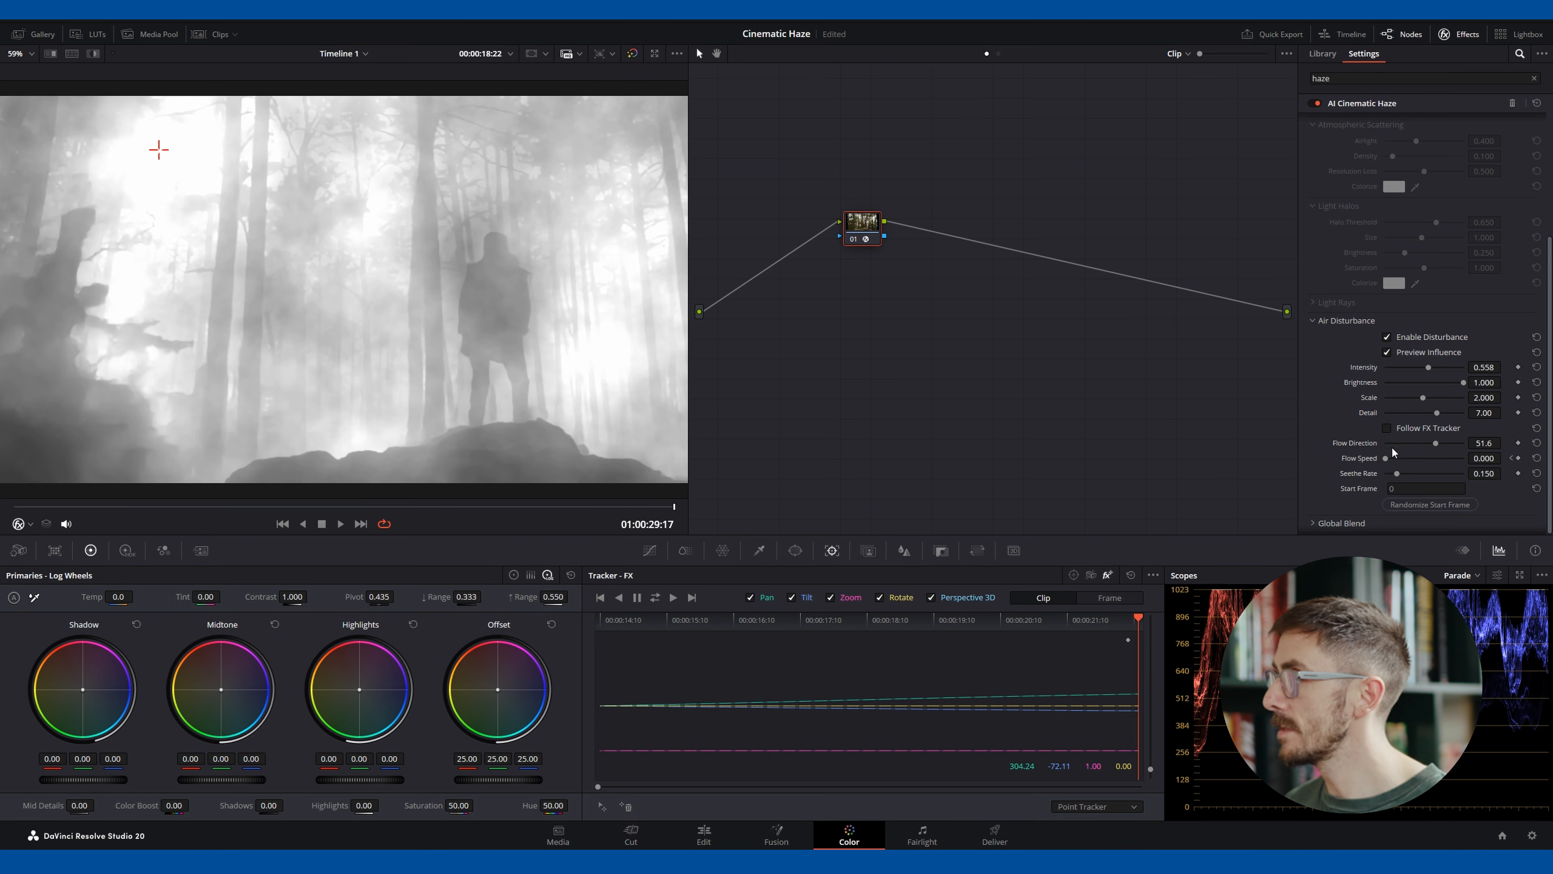
drag(1394, 460, 1414, 461)
drag(603, 505, 2, 504)
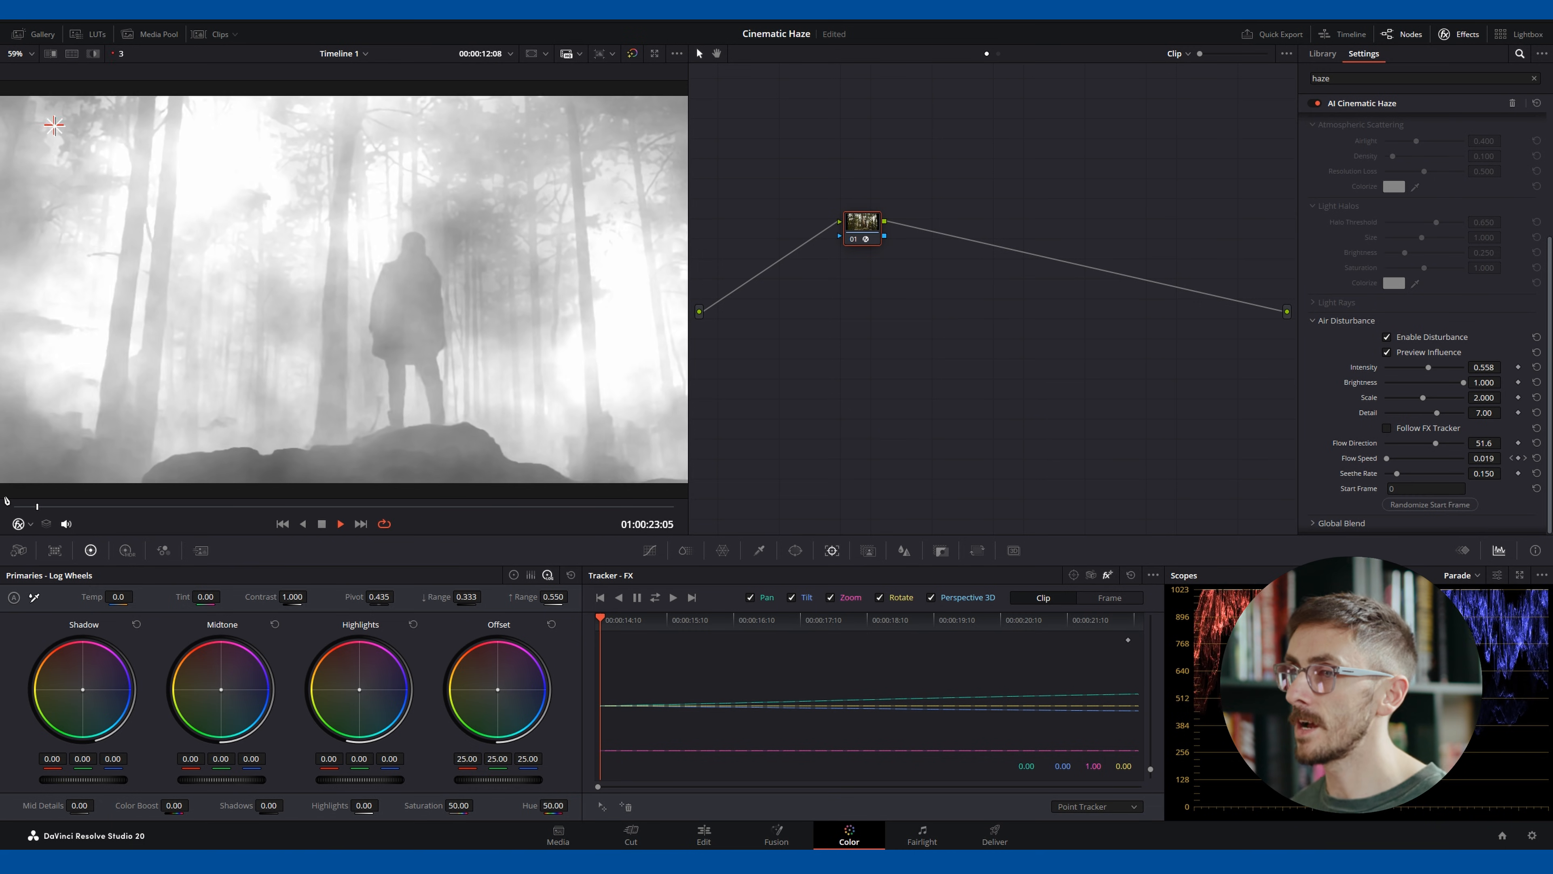
key(space)
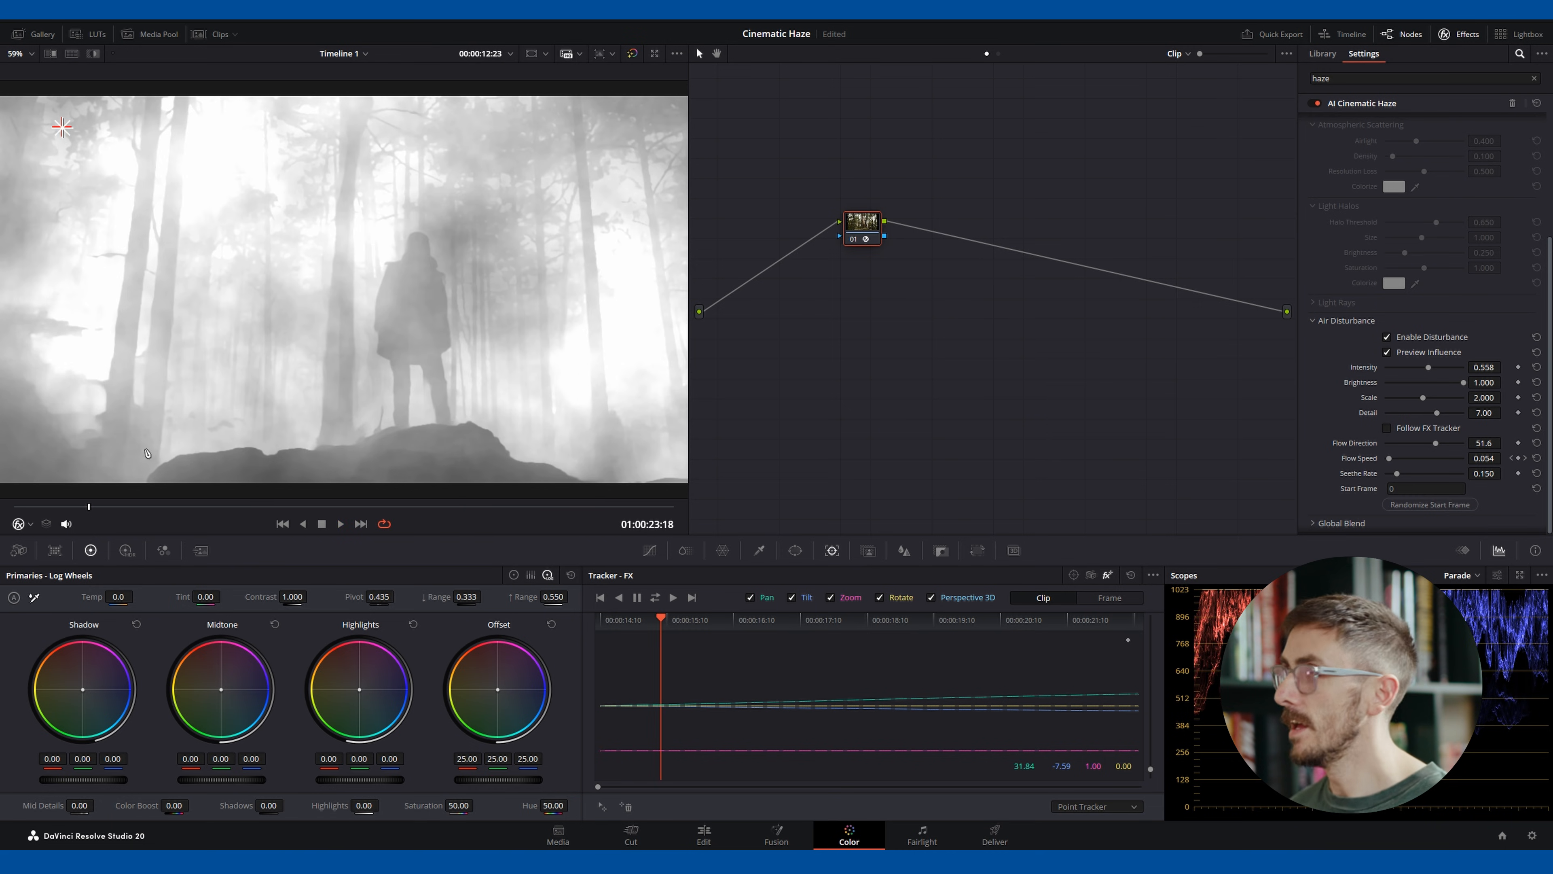
Turn off Preview Influence, play the forest clip in full screen and check how Flow Speed changes at frames in between.
click(1387, 352)
key(ctrl+f)
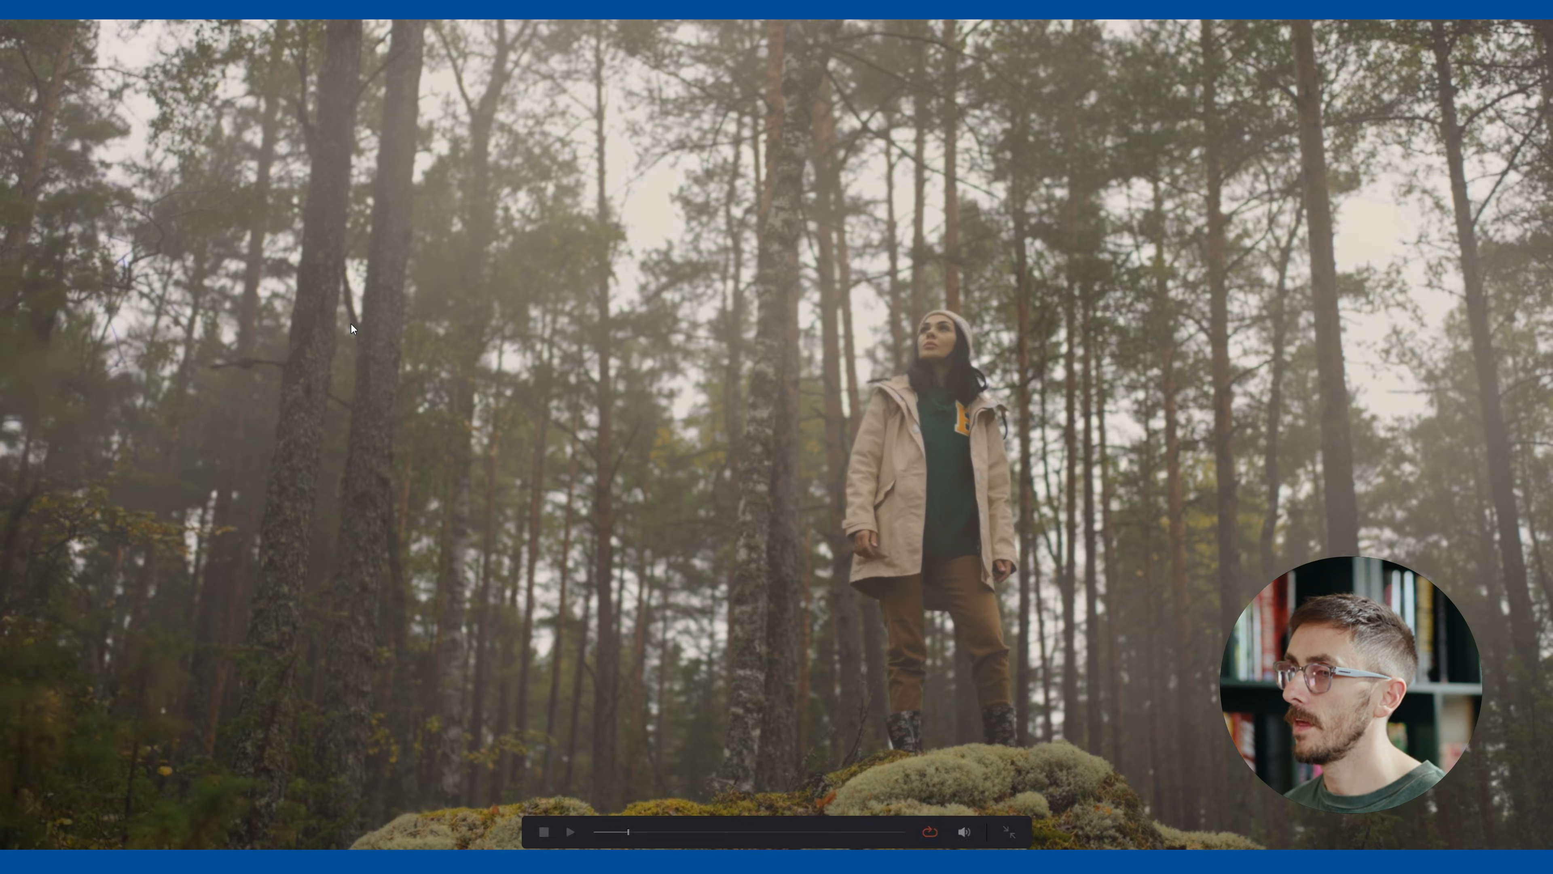
key(space)
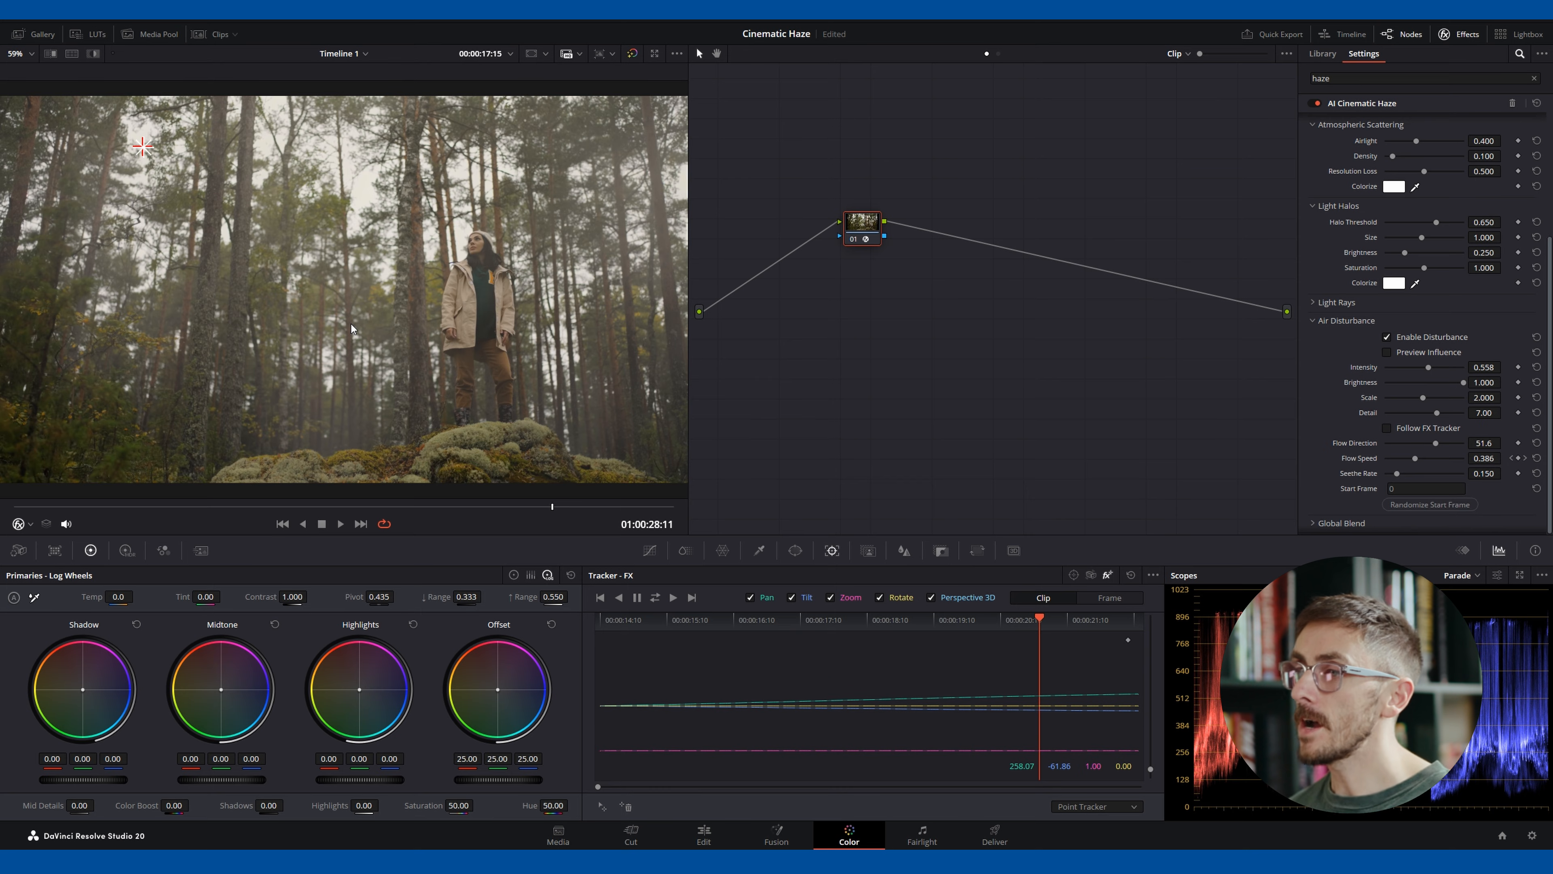
click(250, 506)
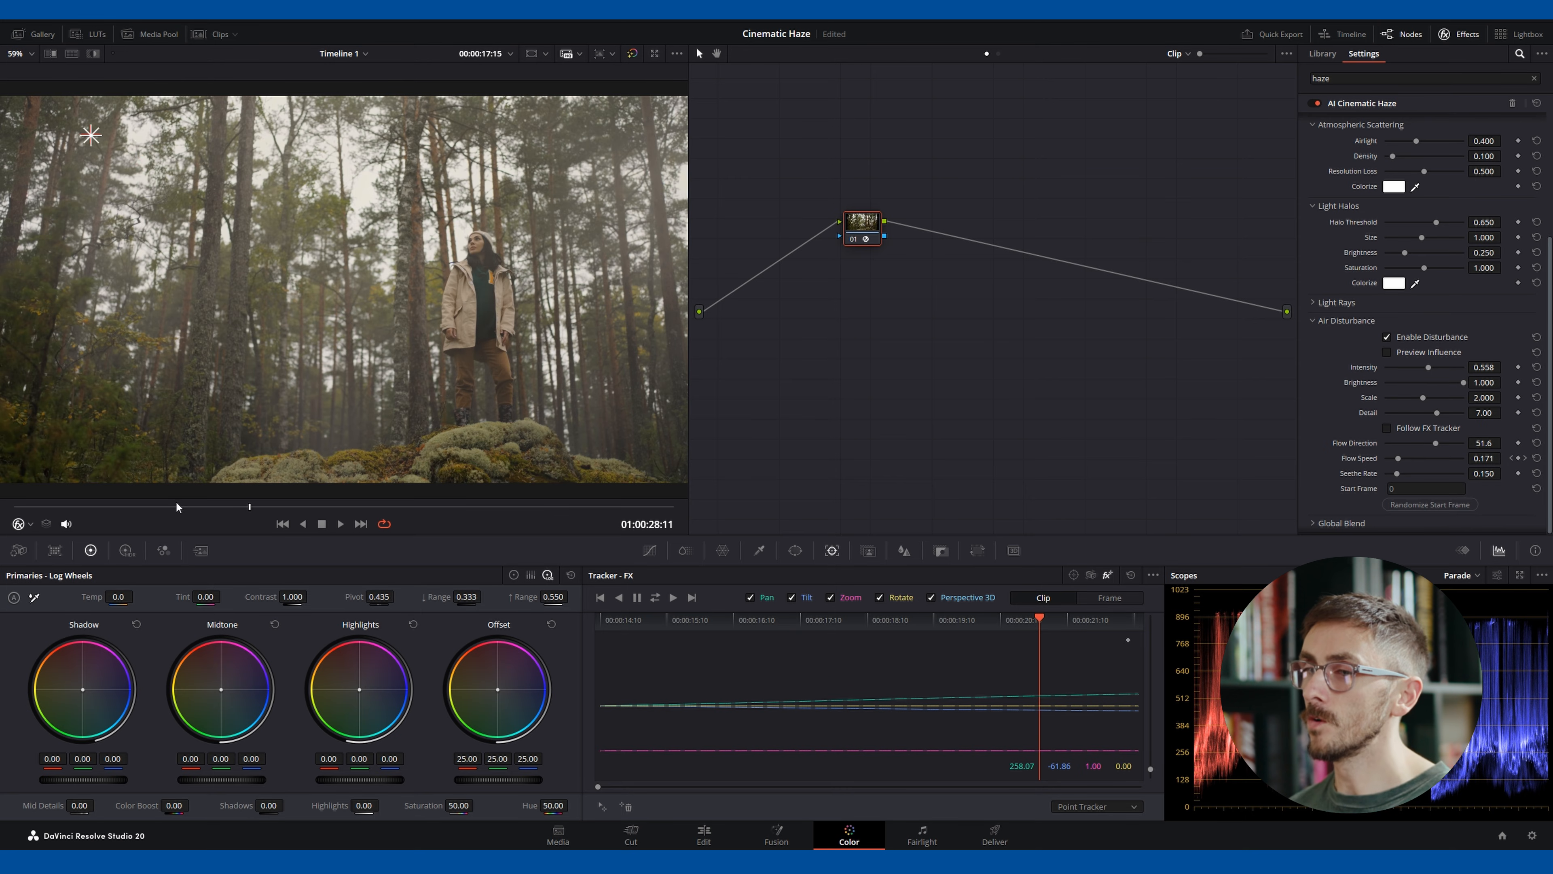
click(284, 508)
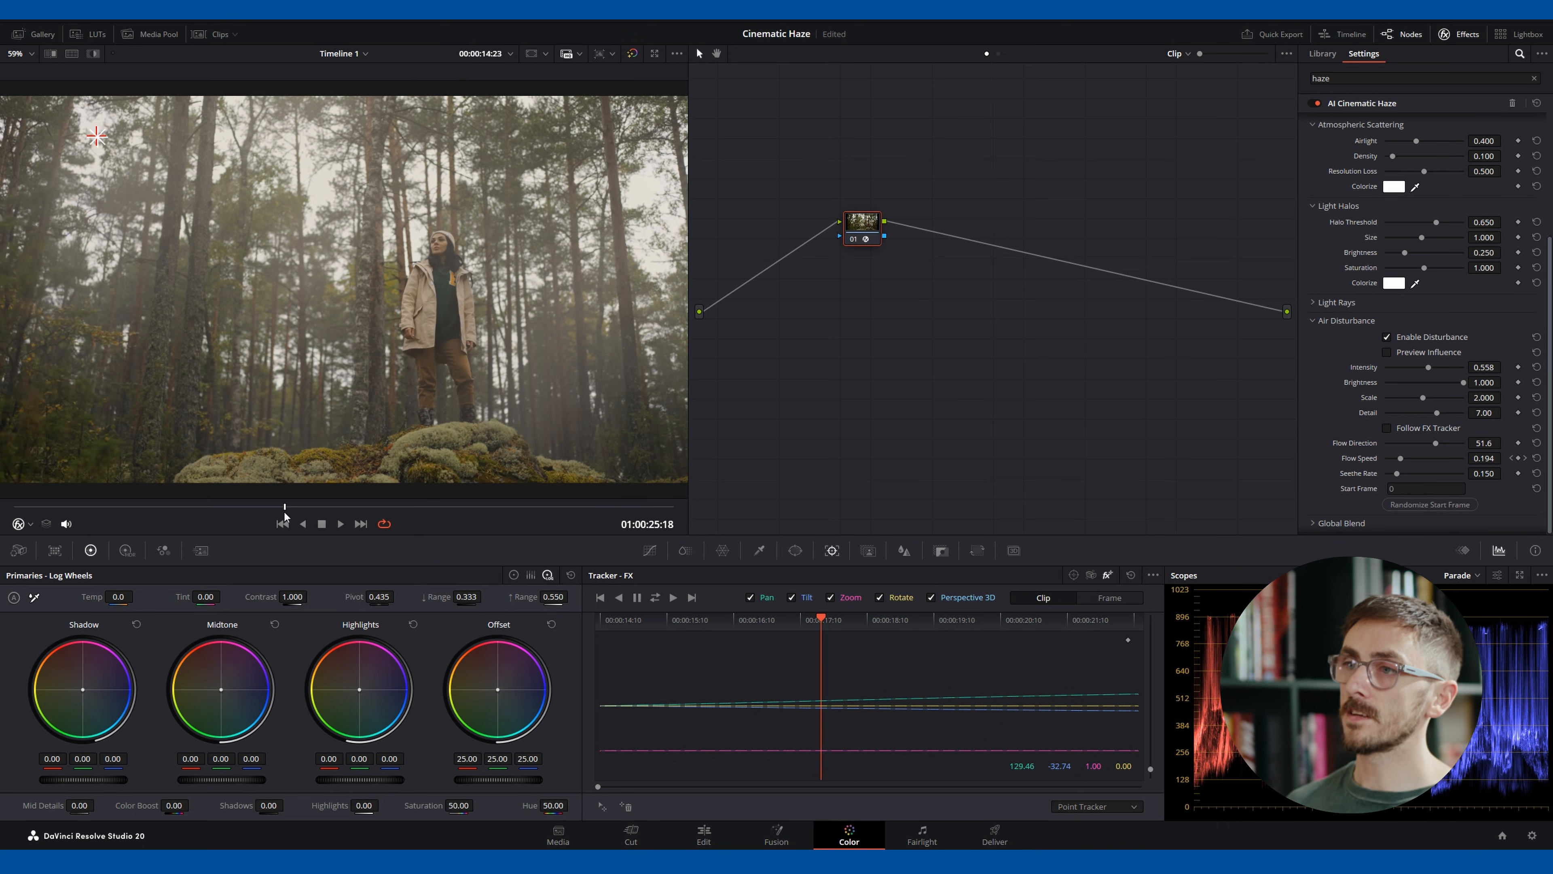
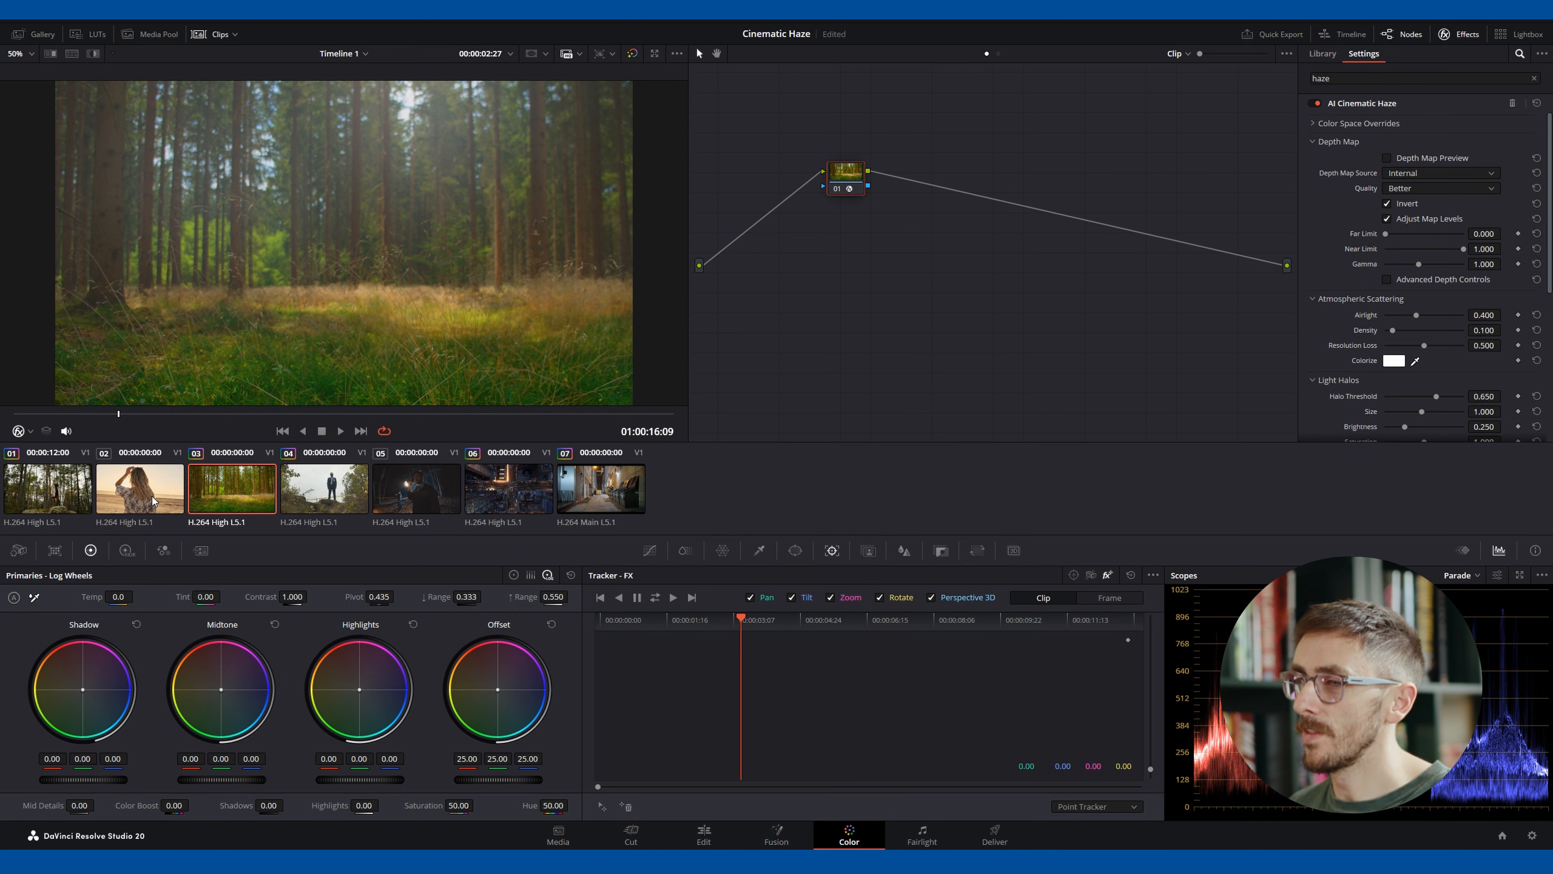
Play the beach clip (02) and copy the grade with Cinematic Haze from the sunlit forest clip (03) onto it.
key(space)
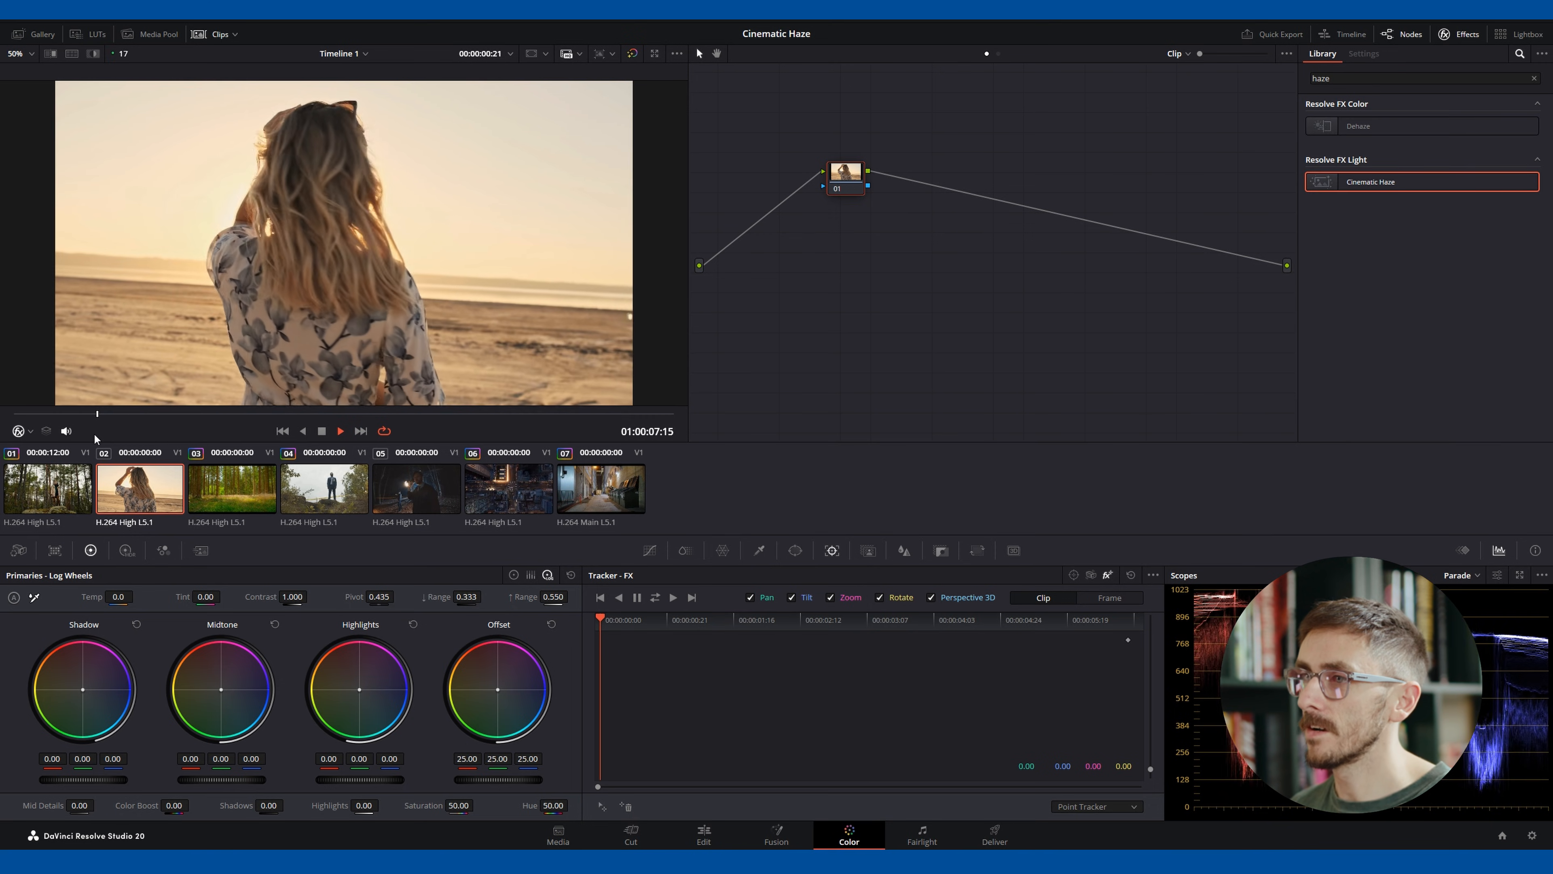
key(space)
middle_click(250, 487)
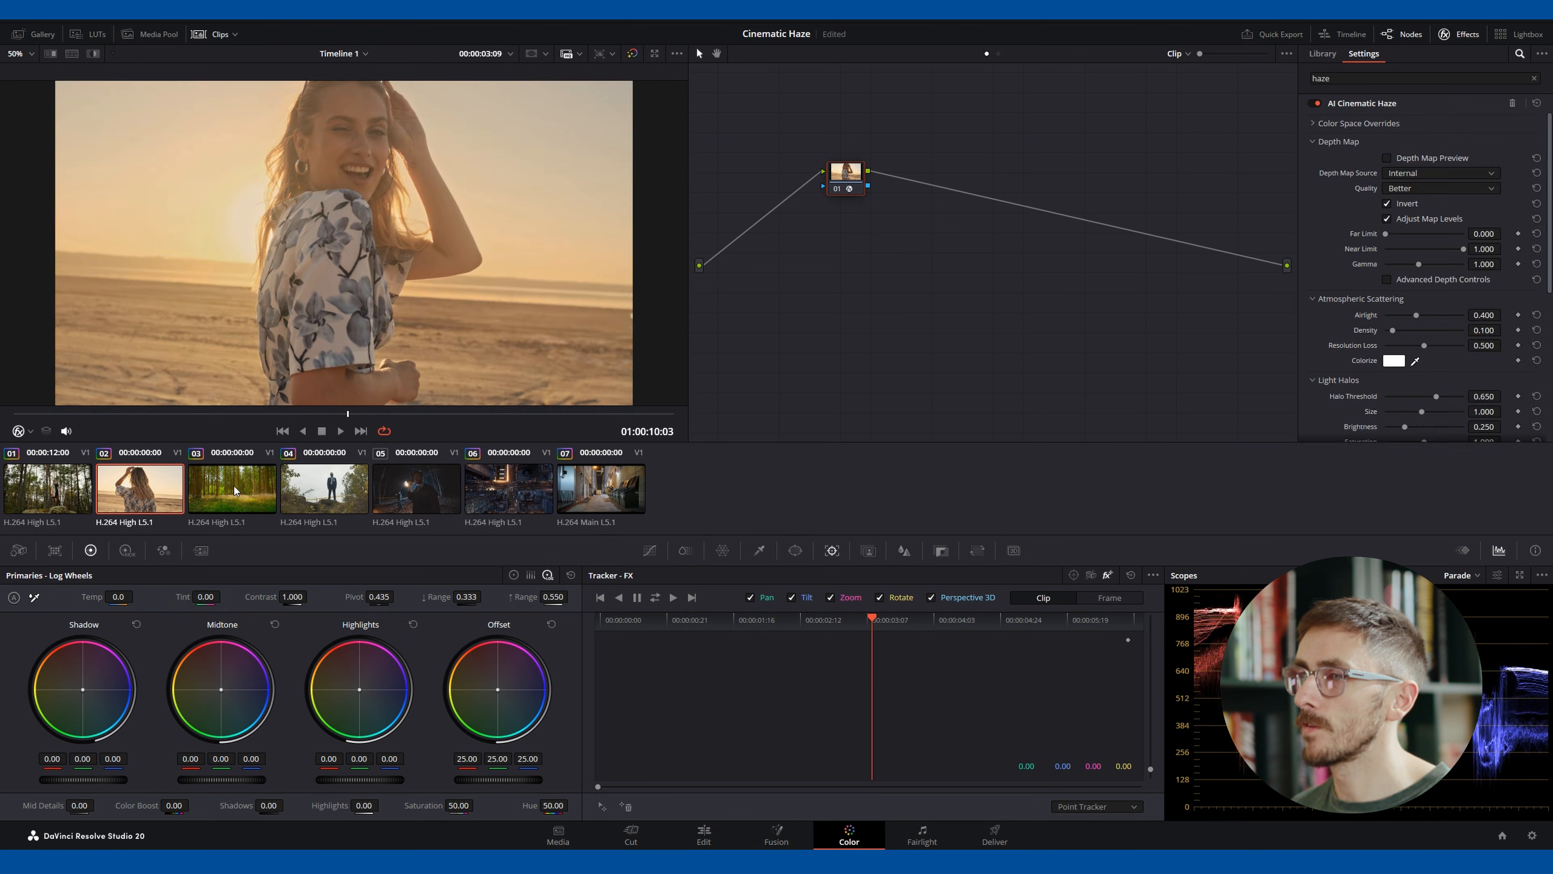
Play the beach clip in full screen, then undo the Cinematic Haze grade copied onto it.
key(ctrl+f)
key(space)
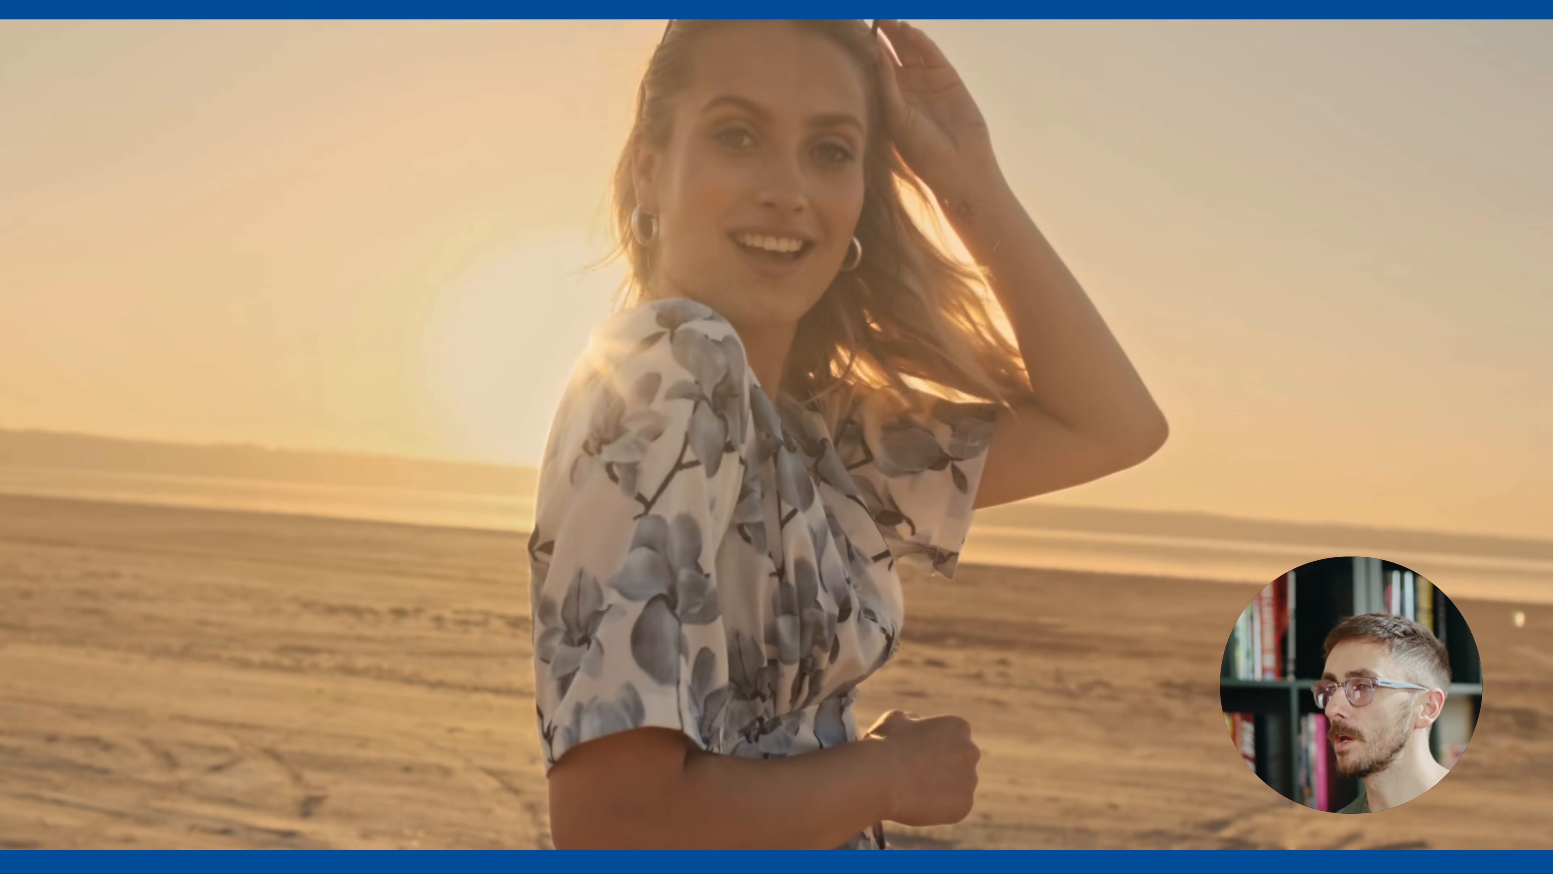
key(ctrl+f)
key(space)
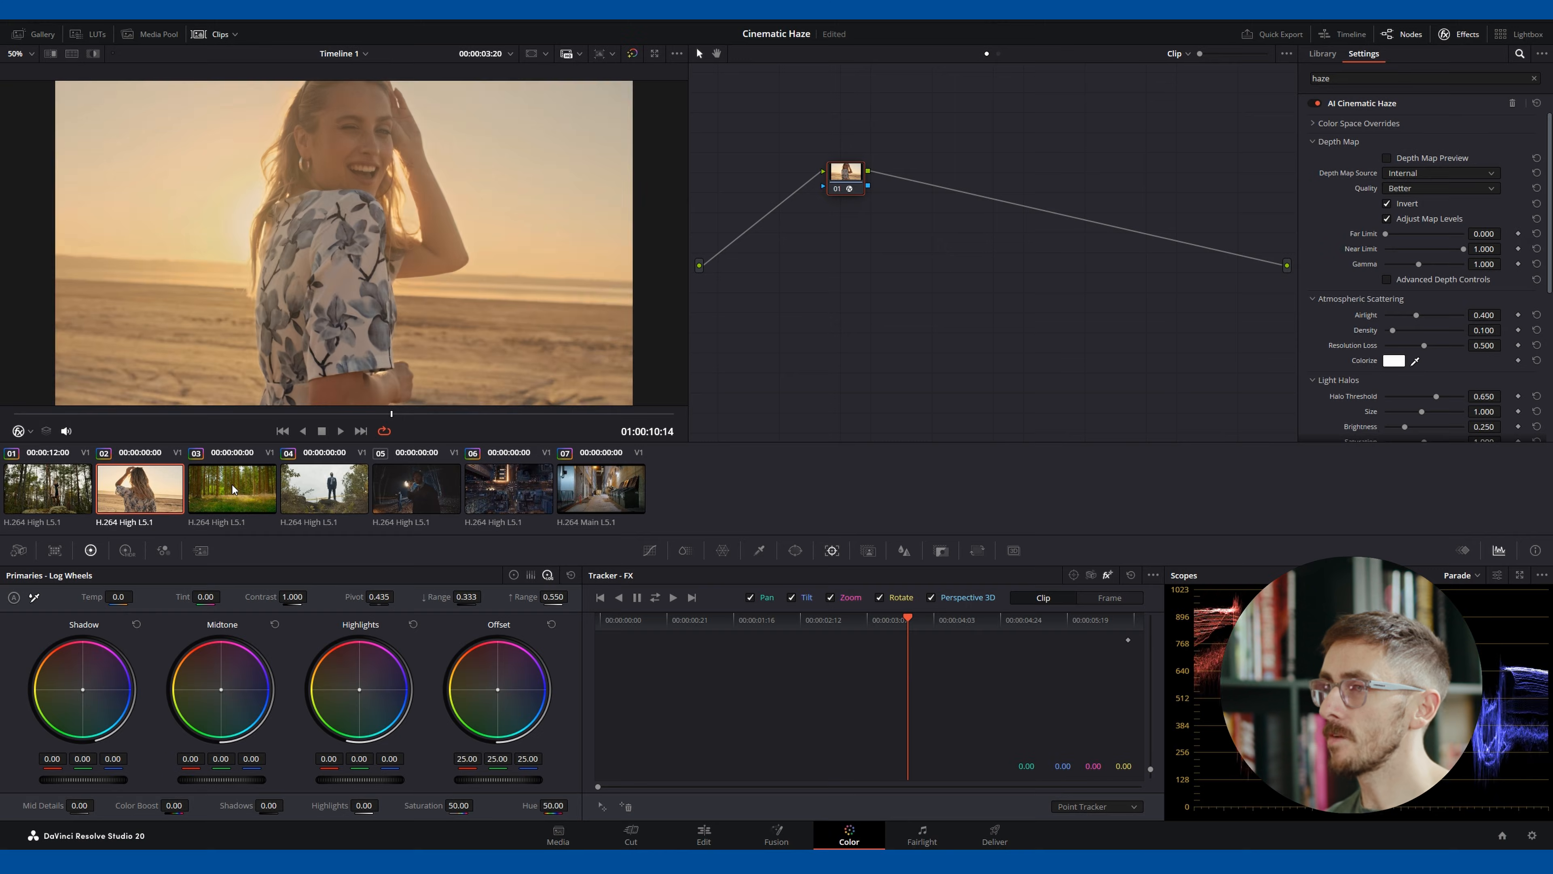
key(ctrl+z)
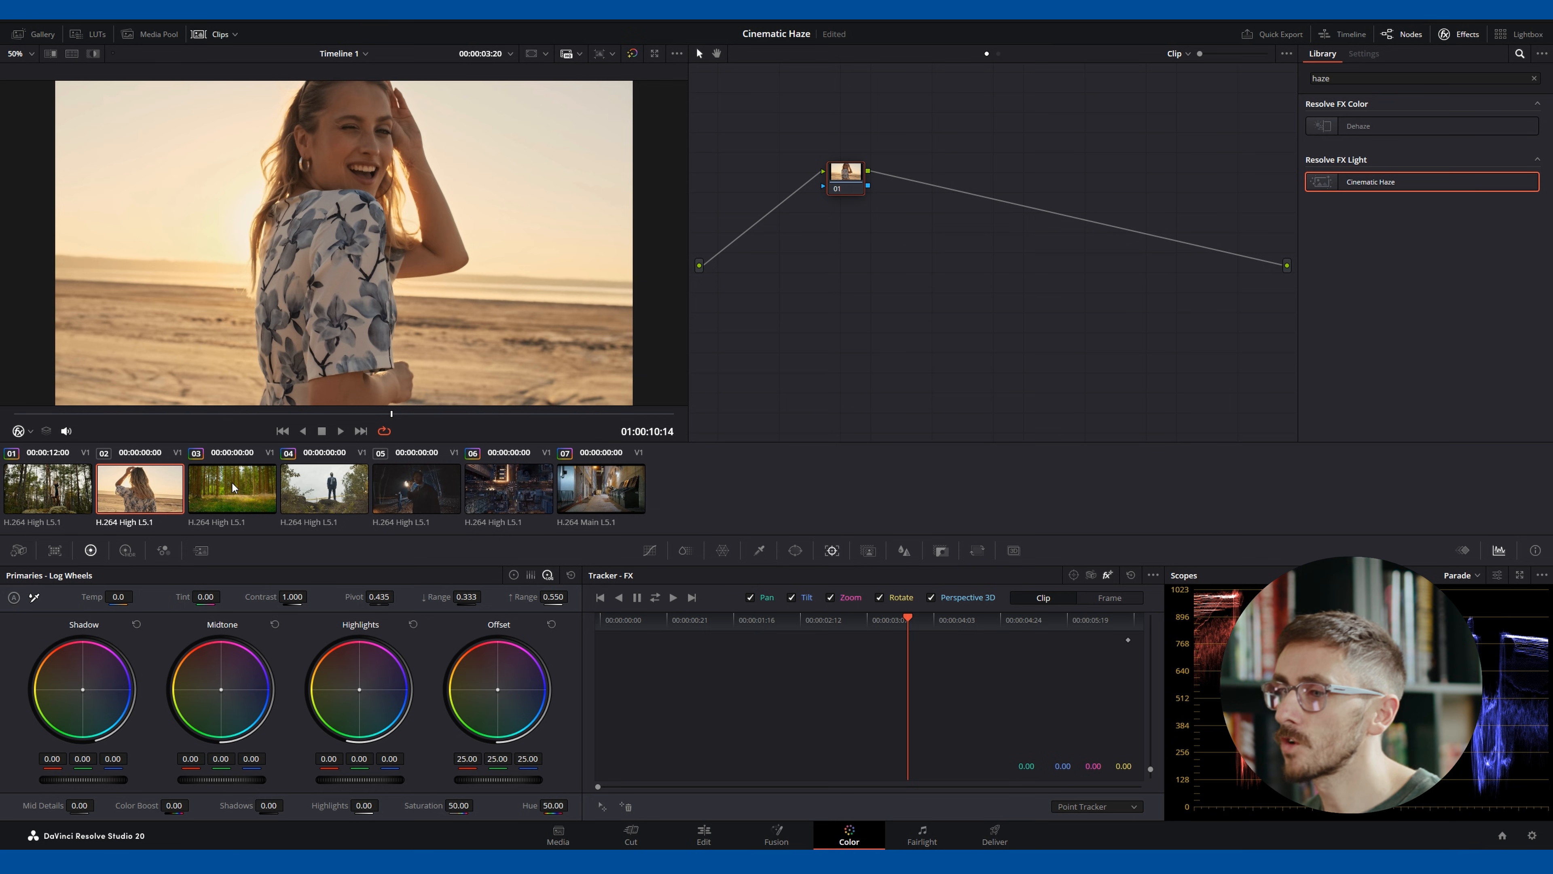
Apply Cinematic Haze to the node of clip 04, the suited man on the rock, and play it in full screen.
click(311, 507)
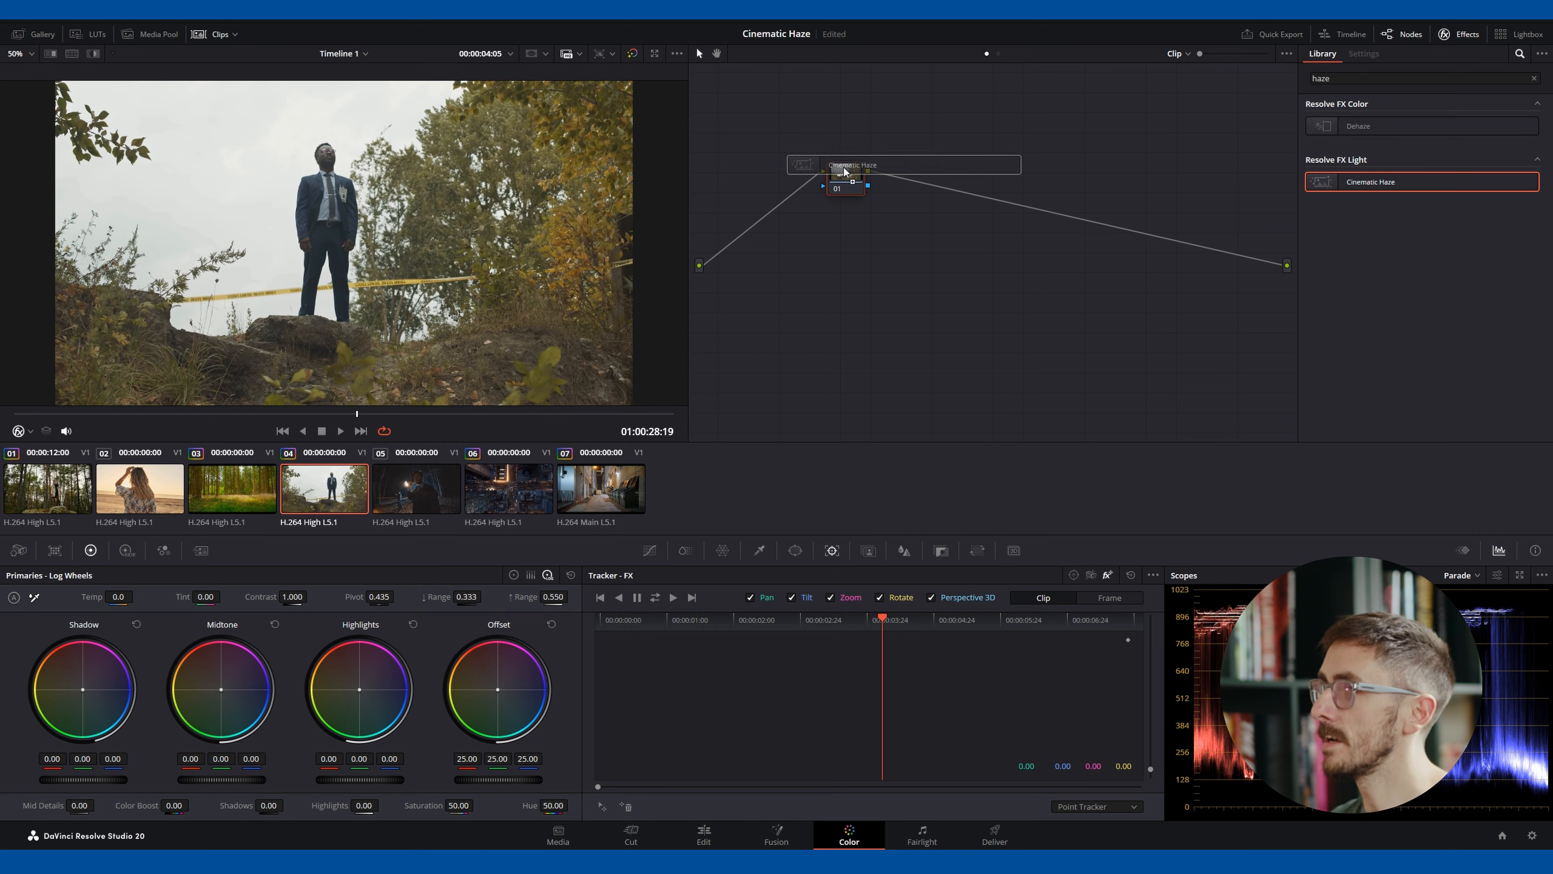
drag(845, 171, 846, 174)
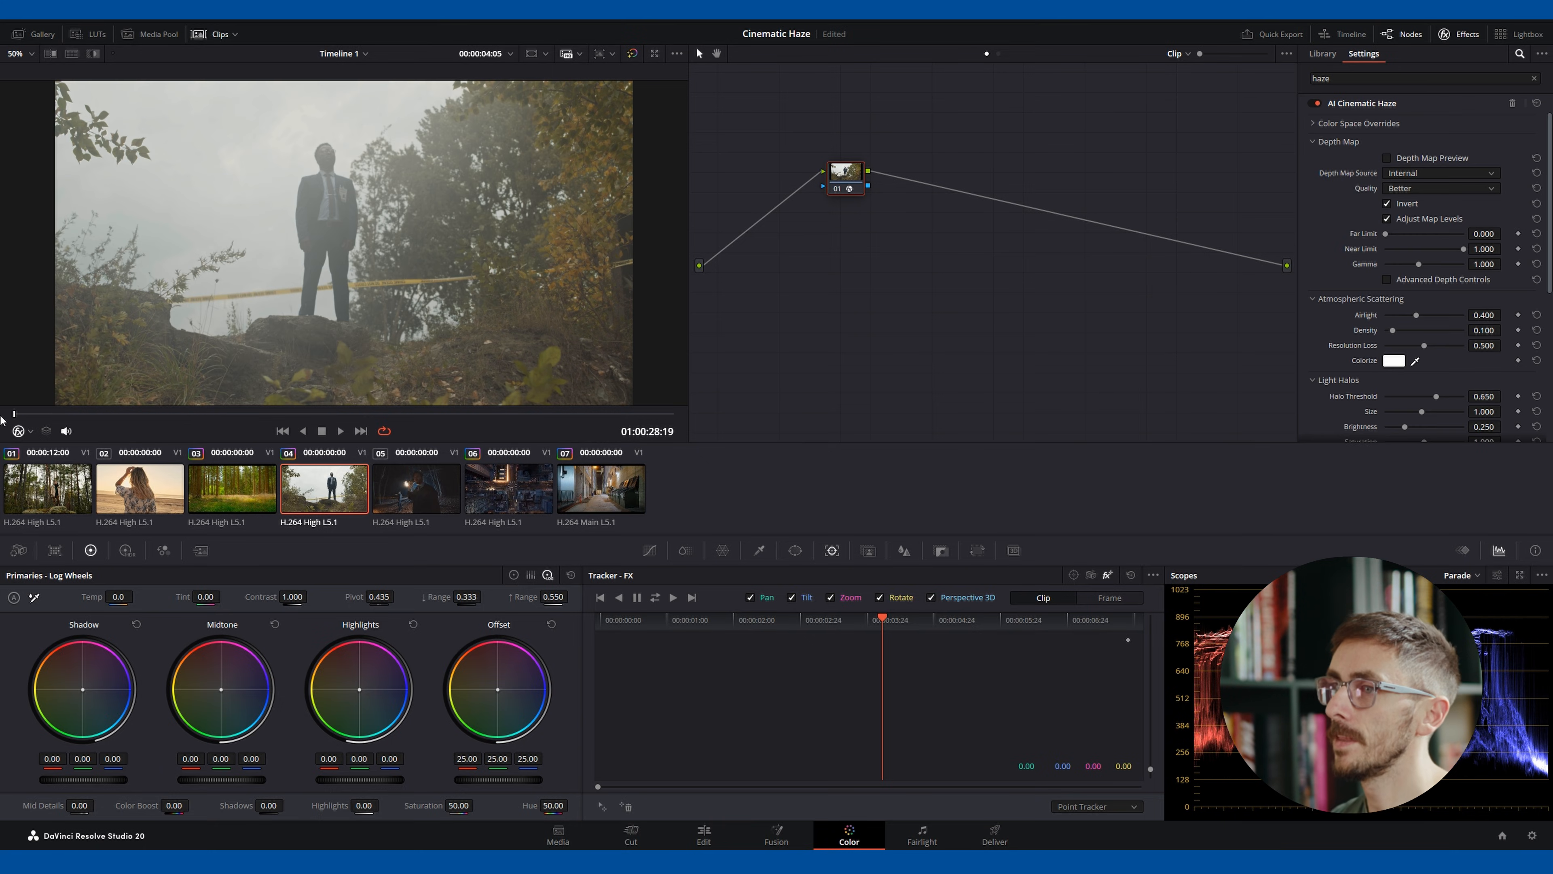
key(ctrl+f)
key(space)
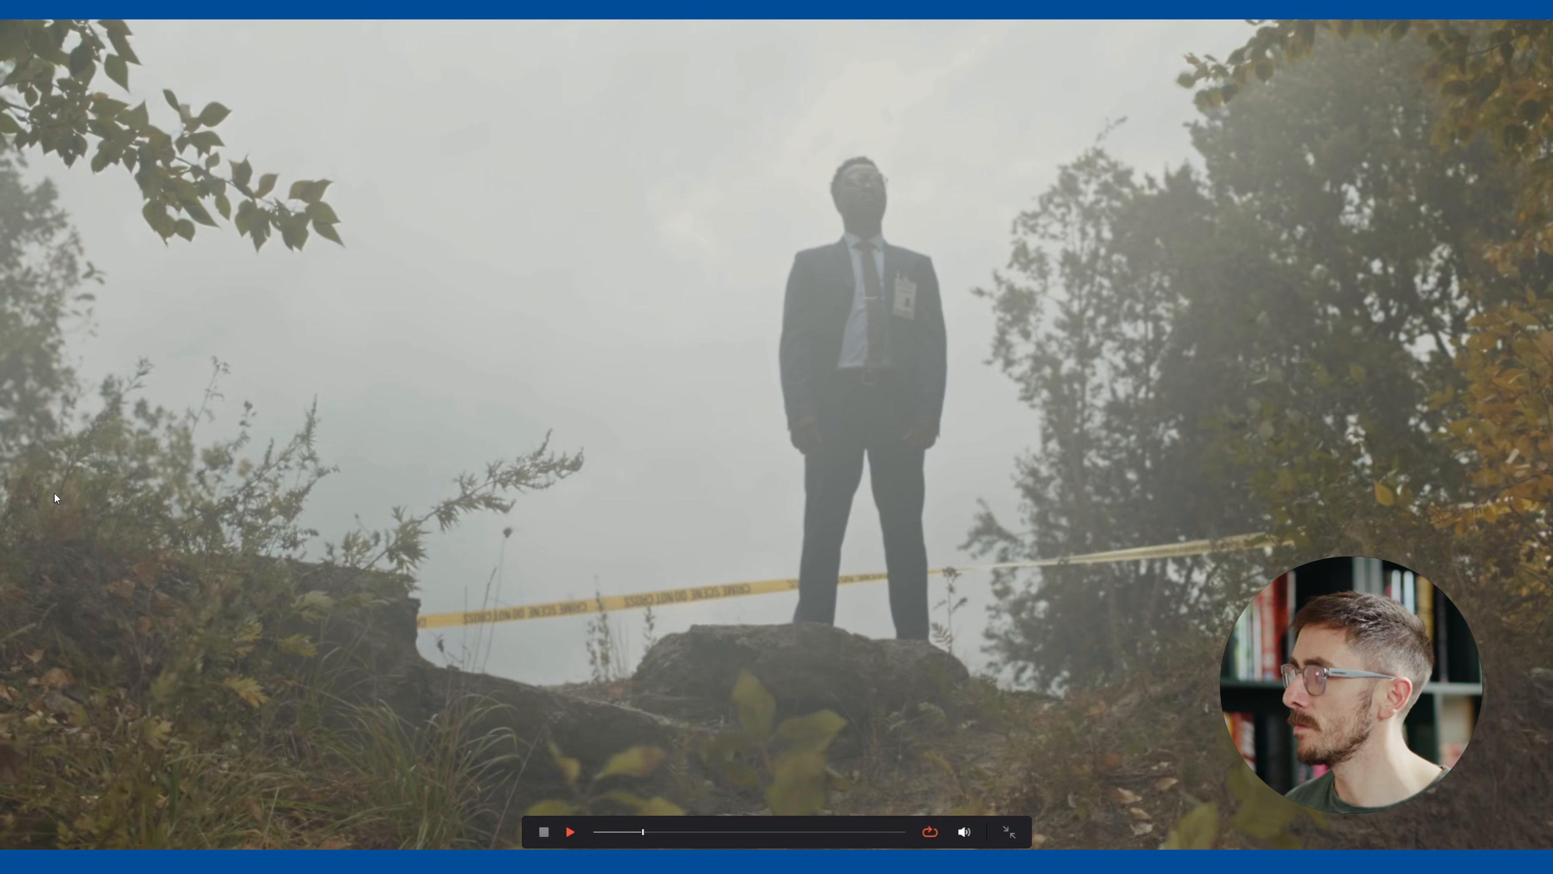
key(space)
key(Escape)
Inspect the man up close, set Resolution Loss to 0.000 under Atmospheric Scattering, and play the clip in full screen.
scroll(387, 232, up, 5)
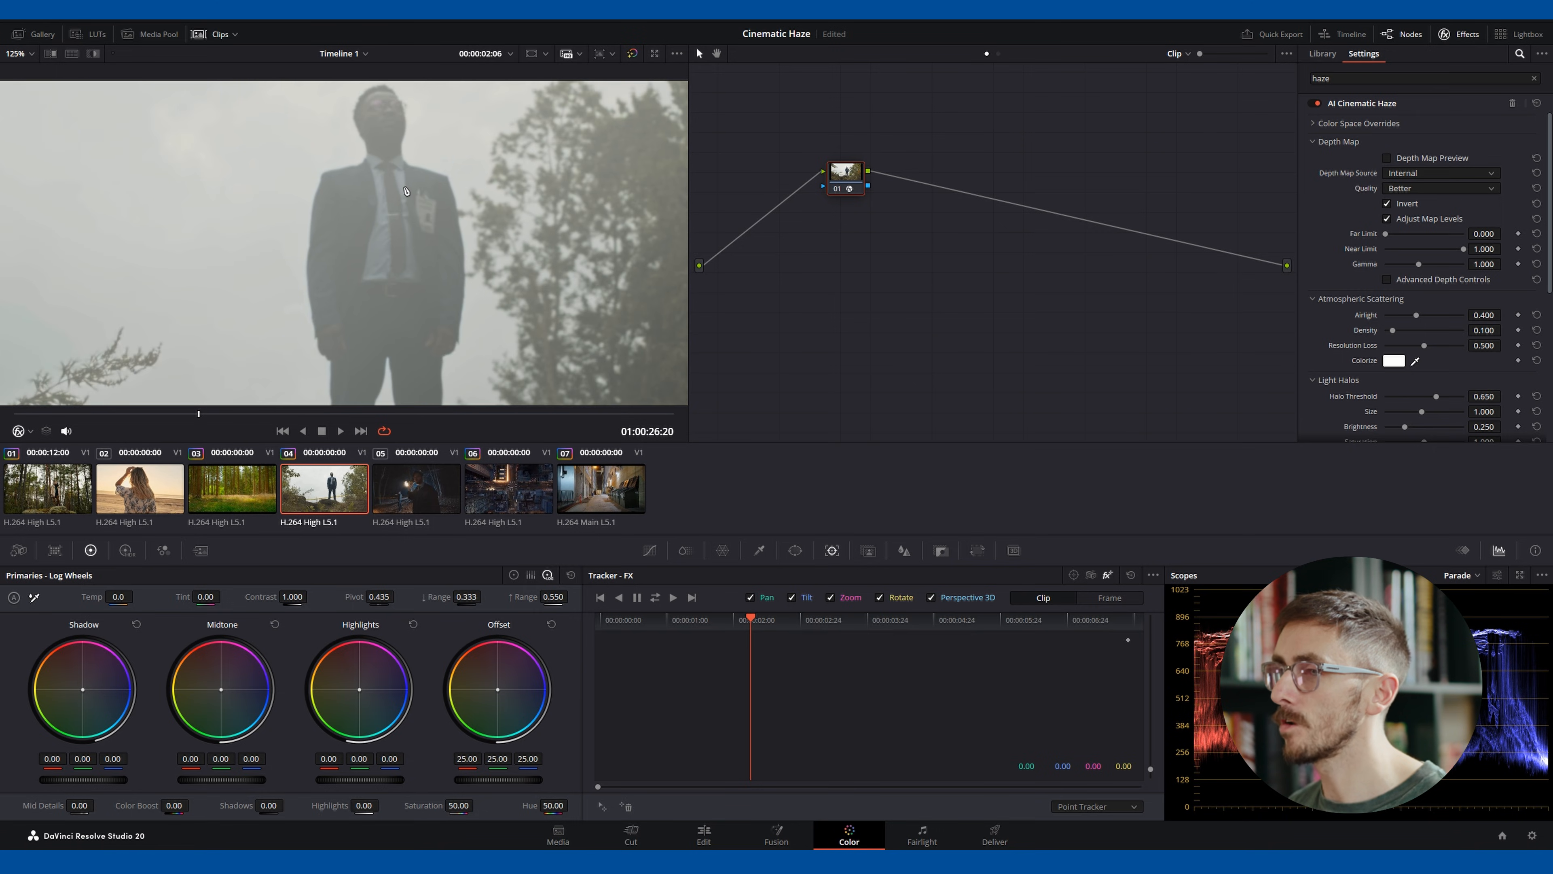
scroll(406, 191, down, 2)
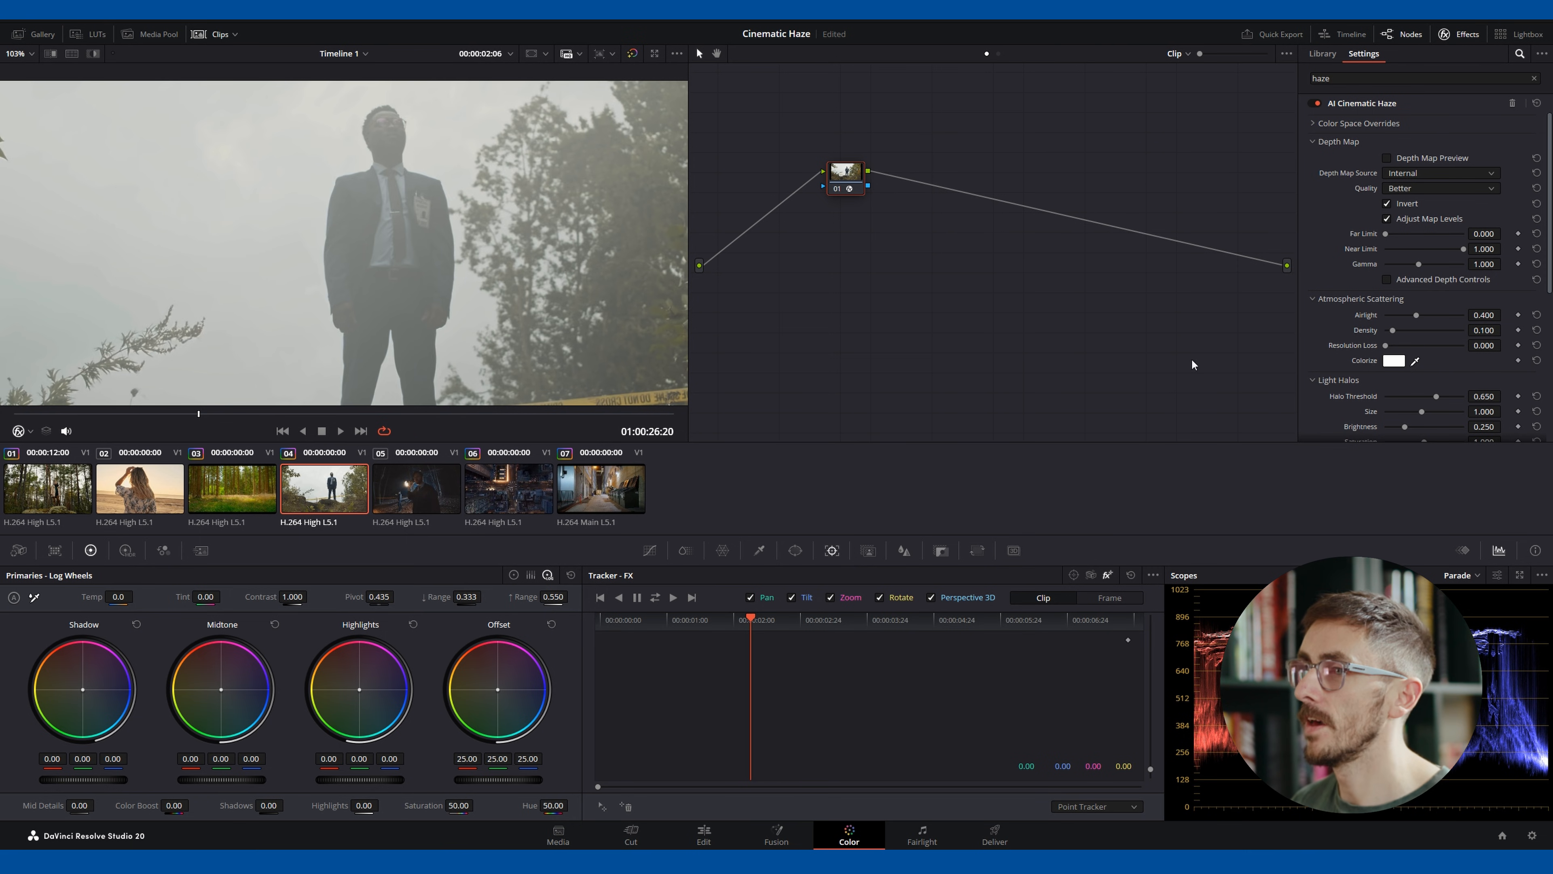
key(p)
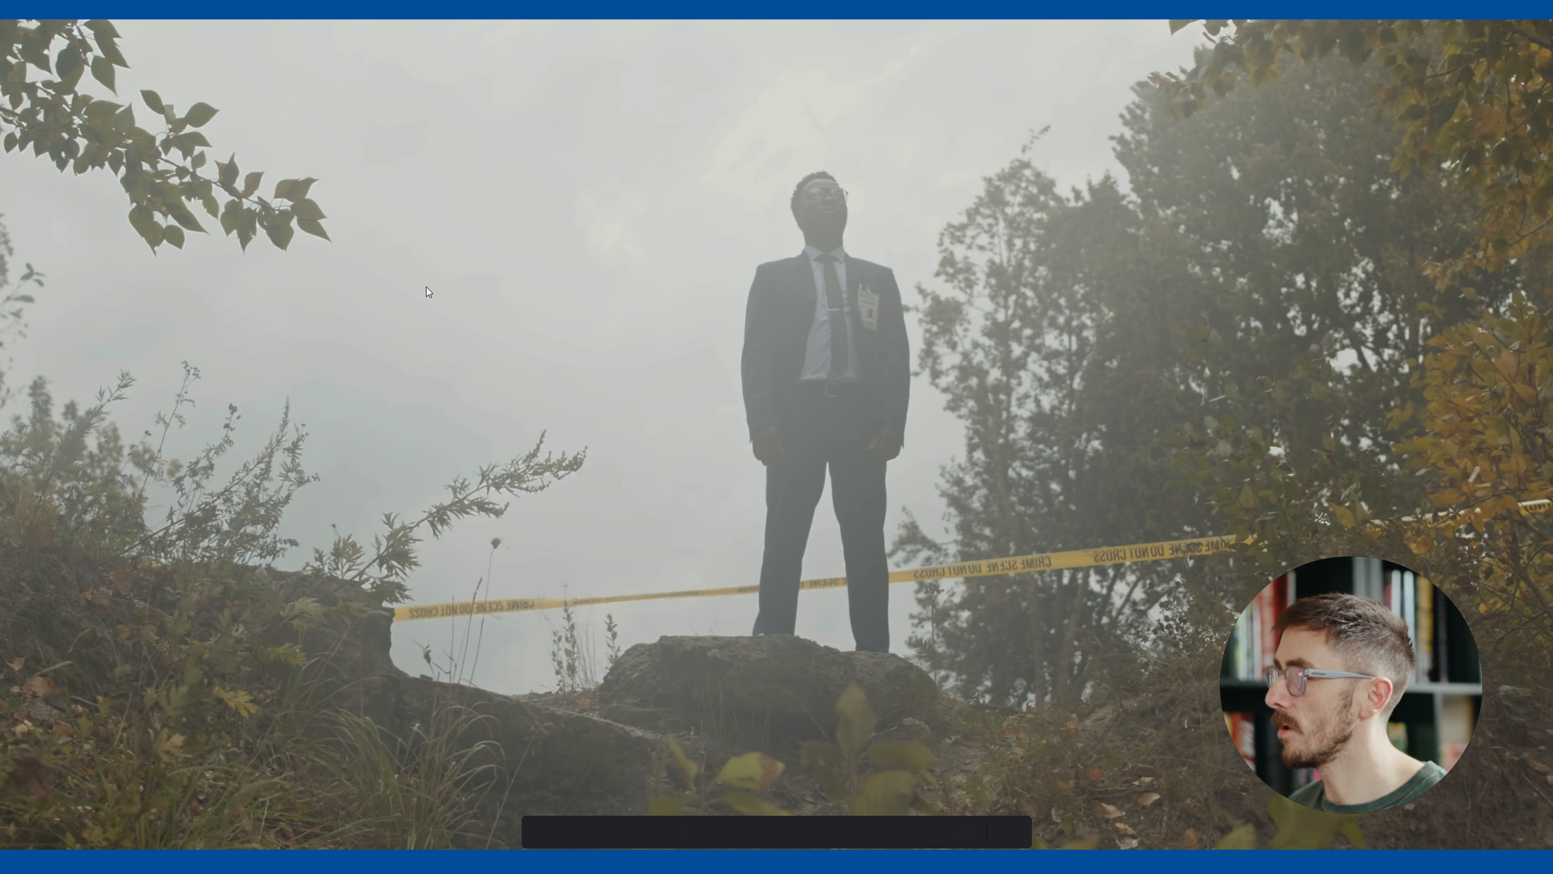
key(space)
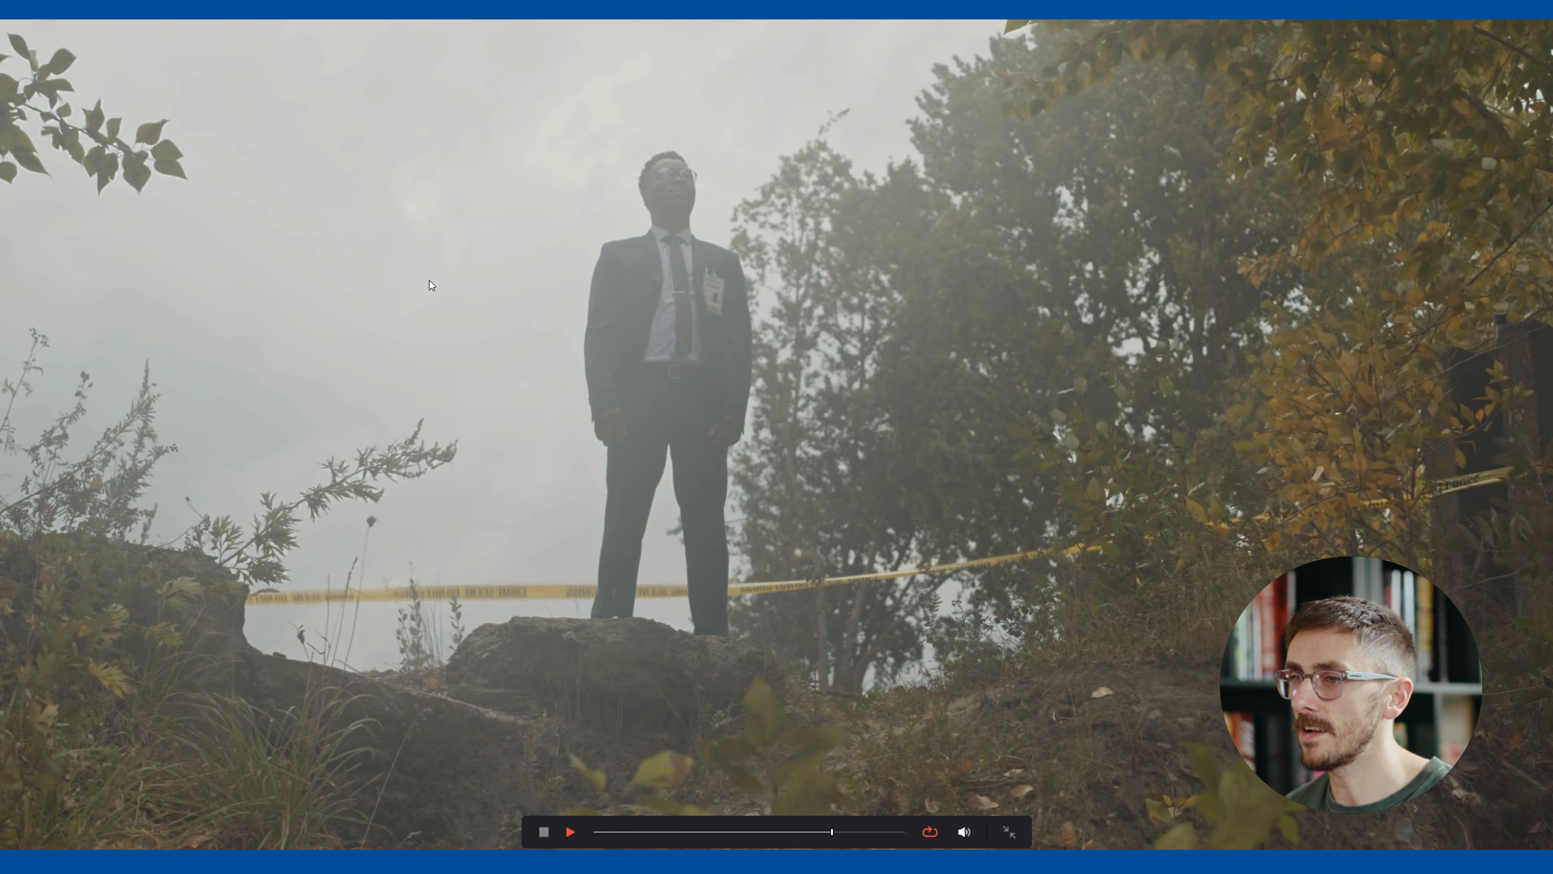
key(Escape)
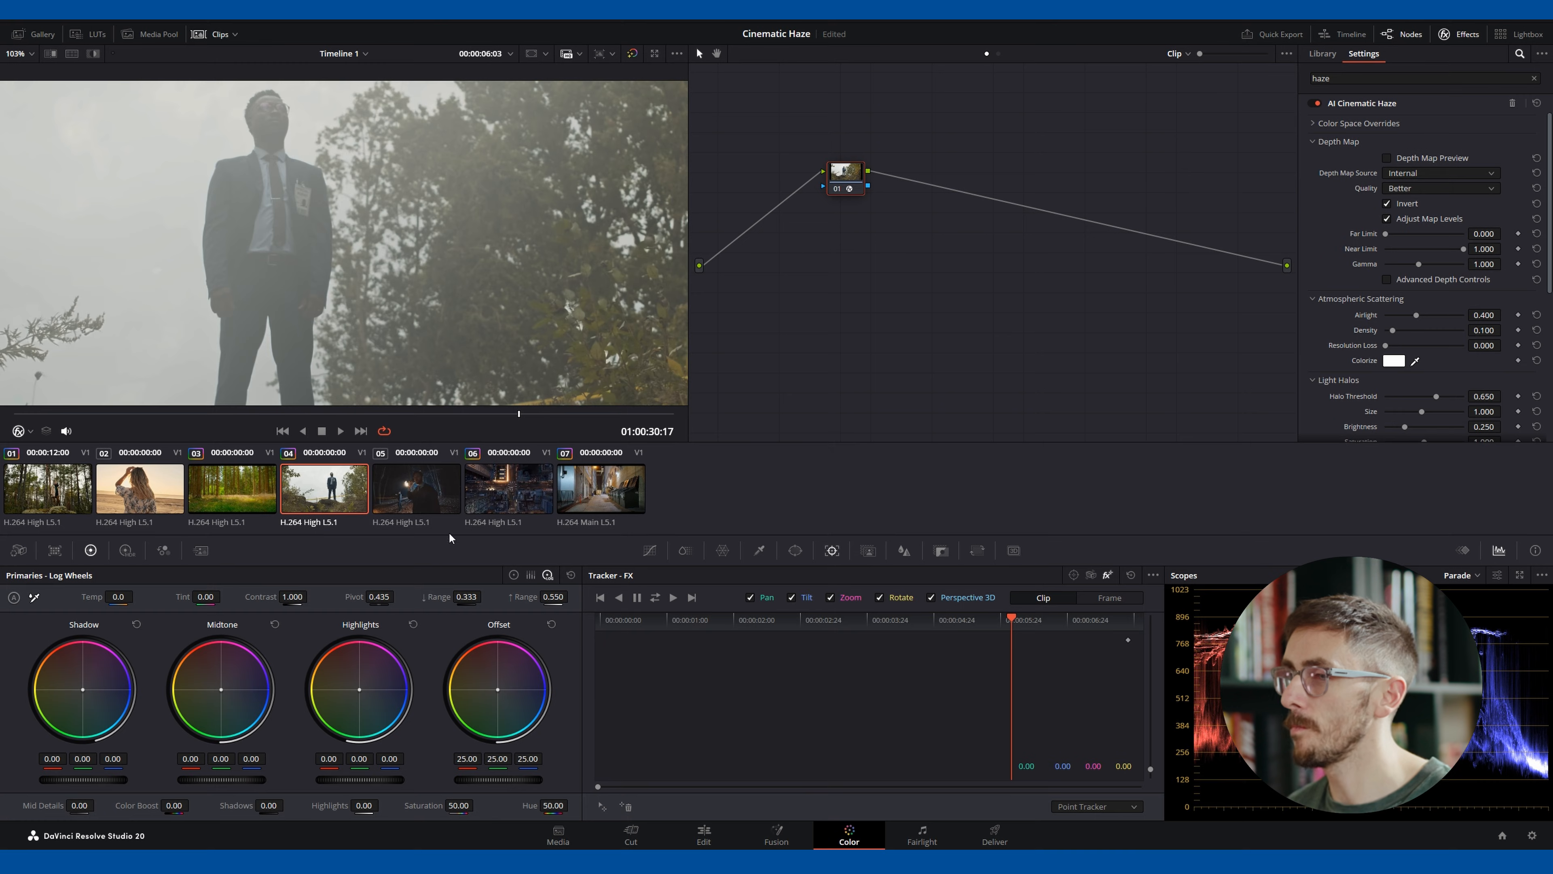
Apply Cinematic Haze to the night forest flashlight clip (05) and play it in full screen.
click(395, 491)
key(shift+z)
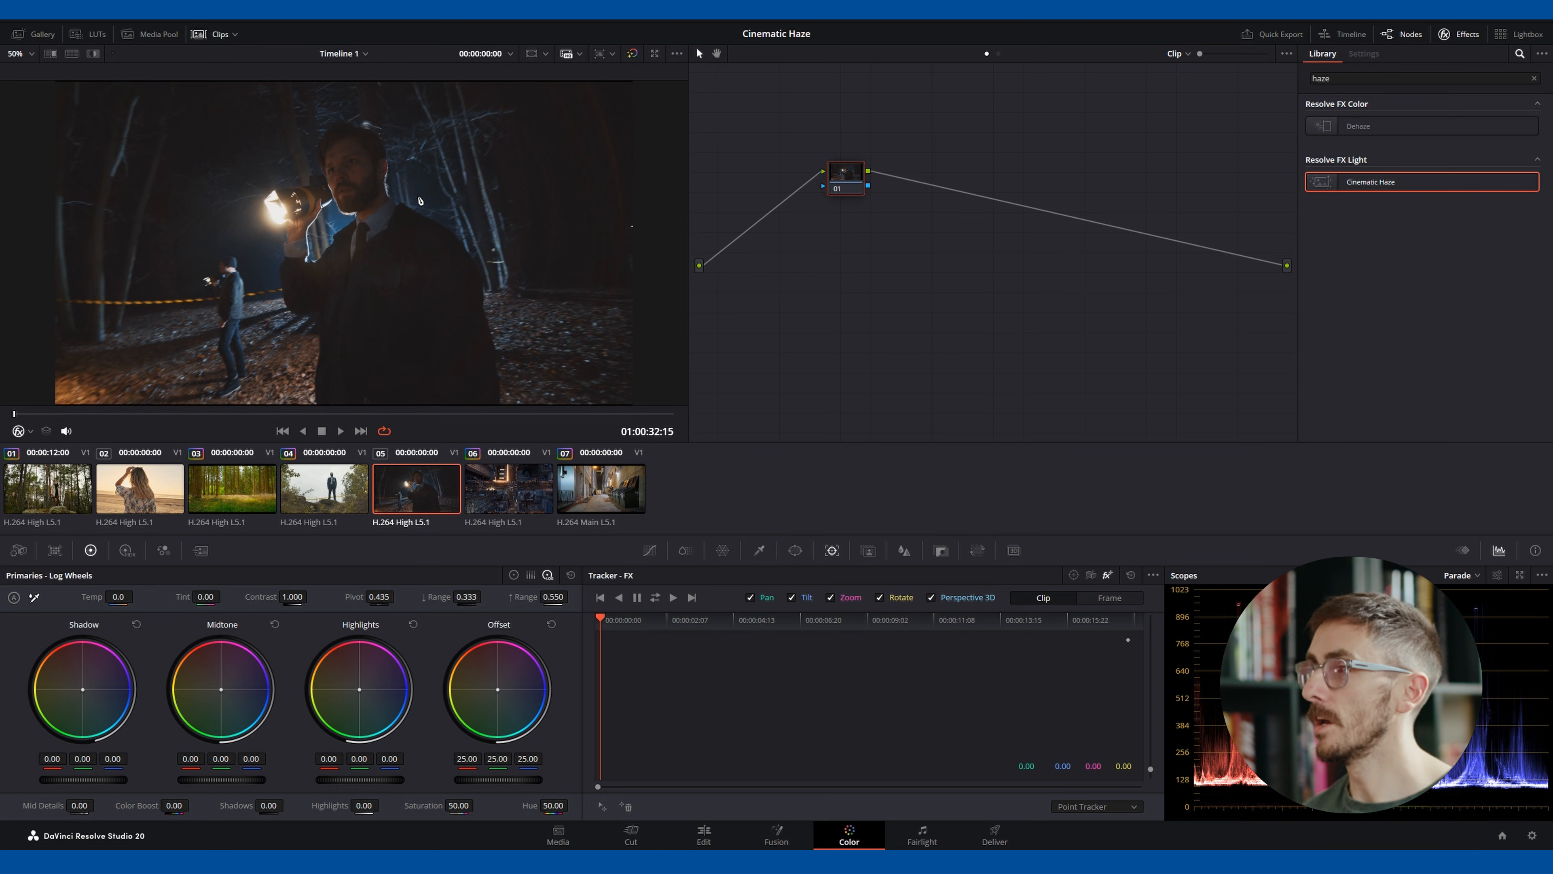
drag(1357, 184, 844, 184)
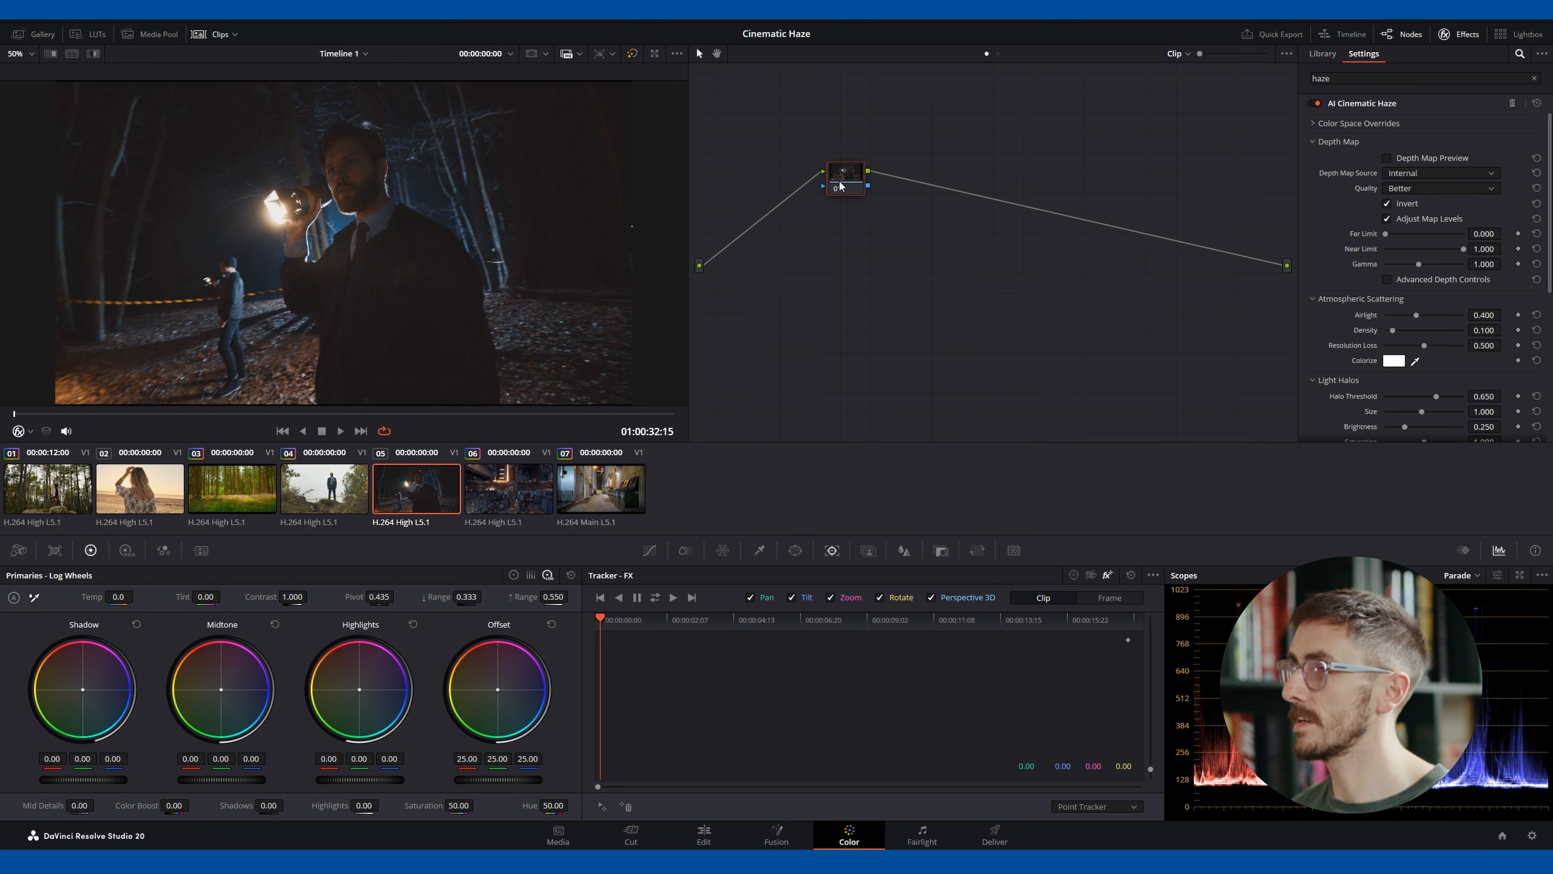
key(ctrl+f)
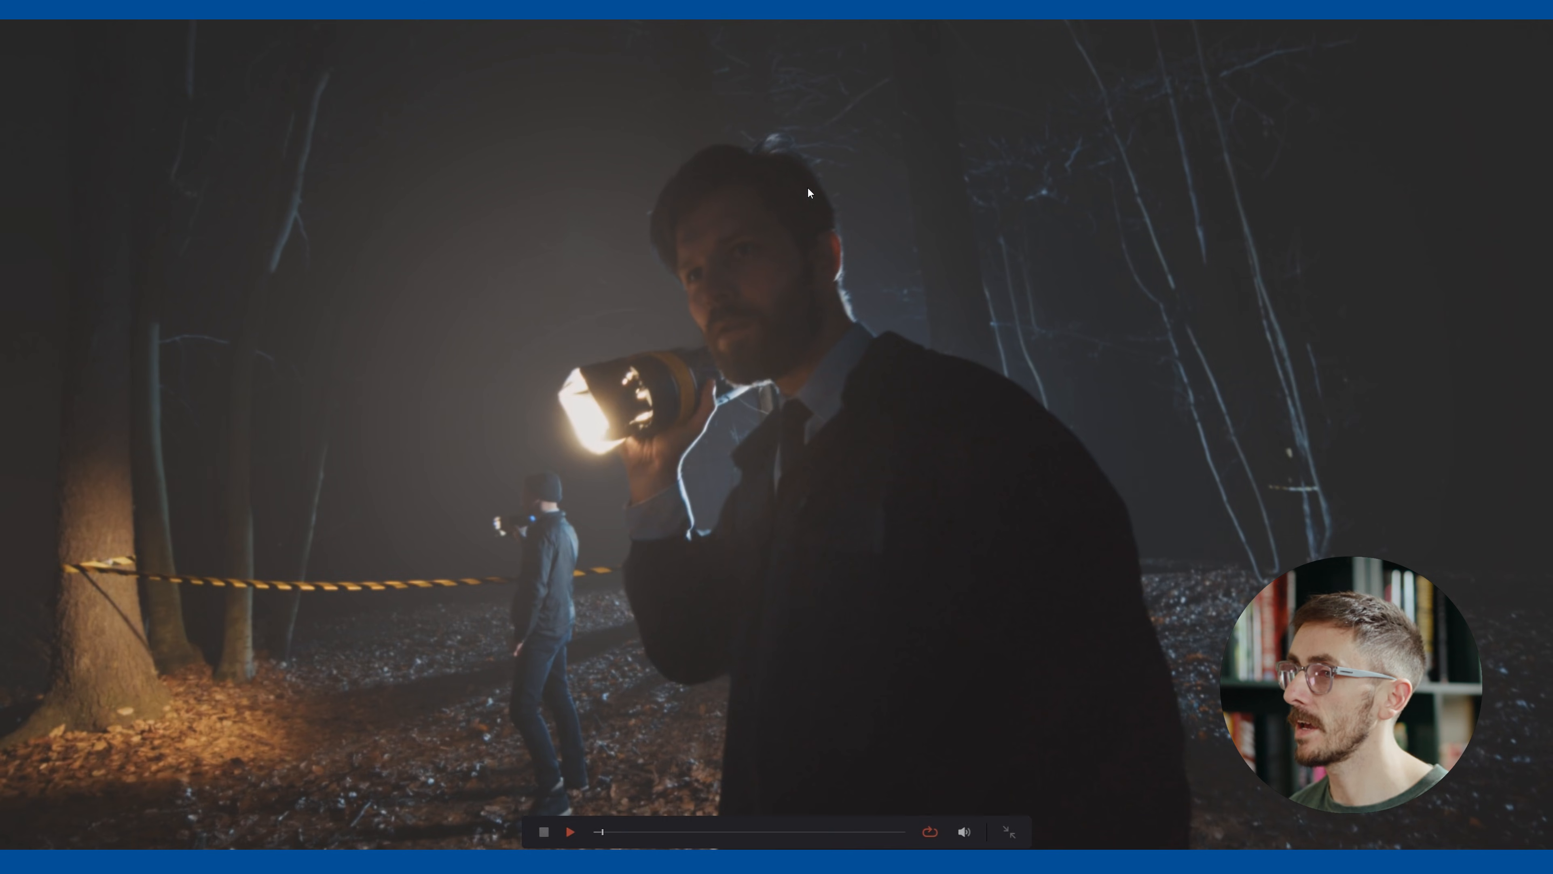
key(space)
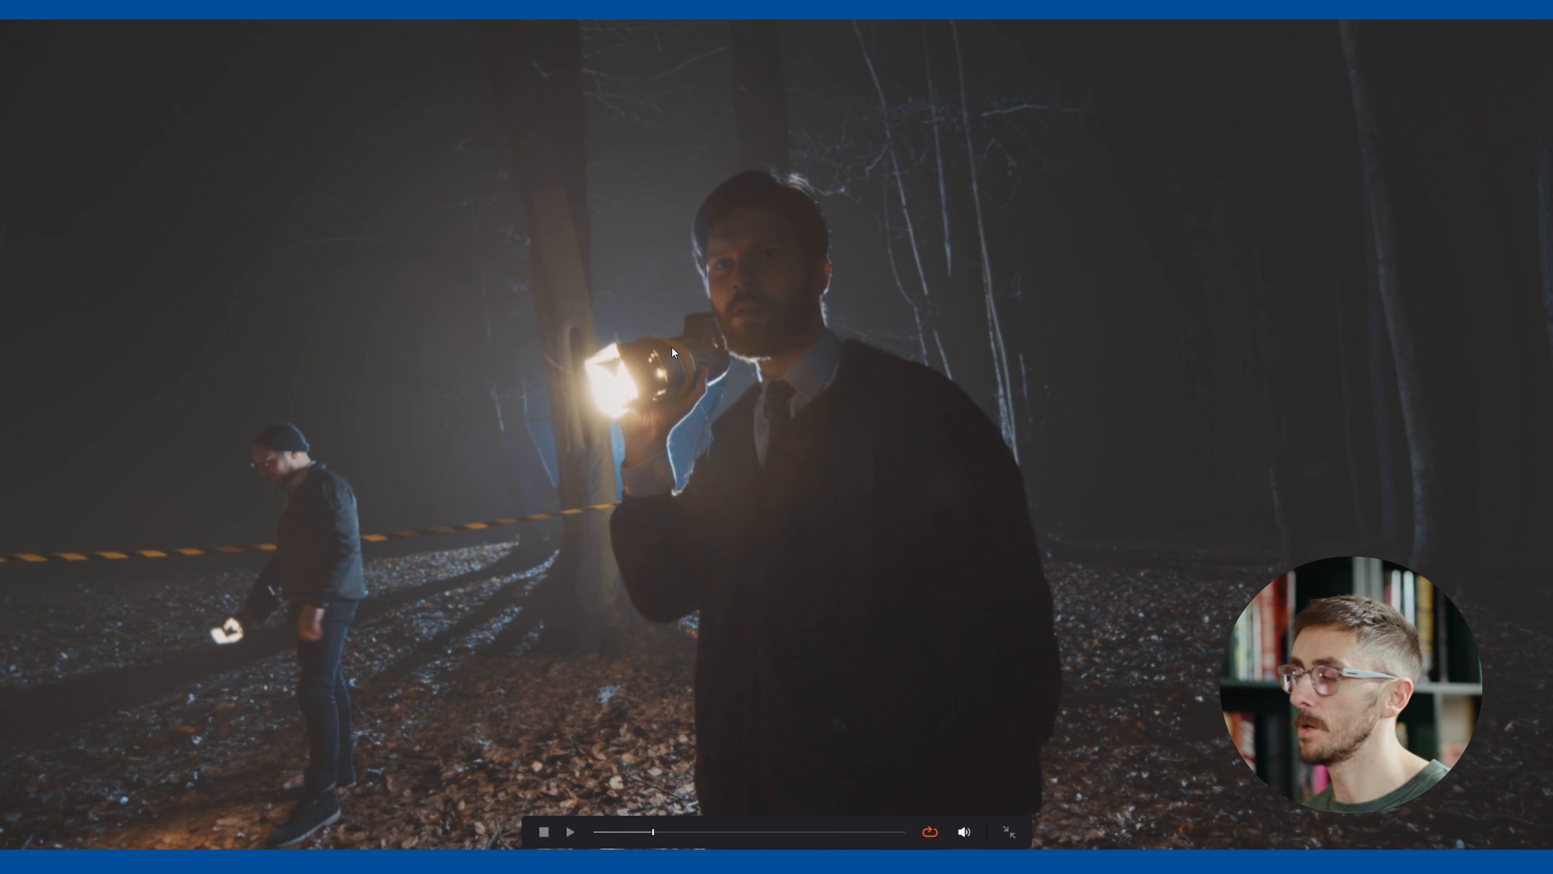
key(space)
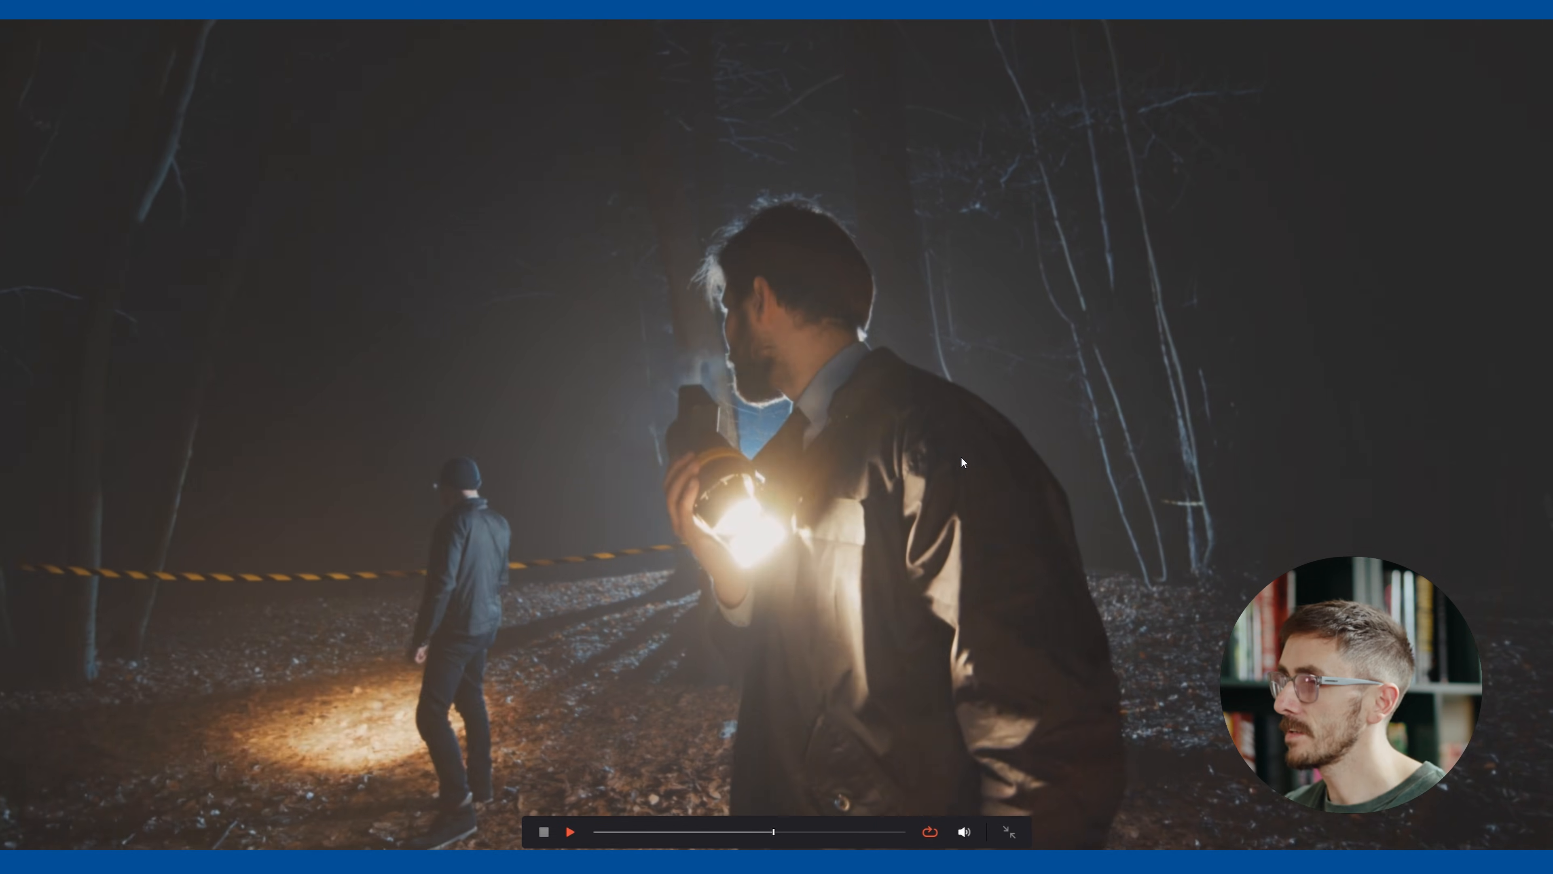
key(space)
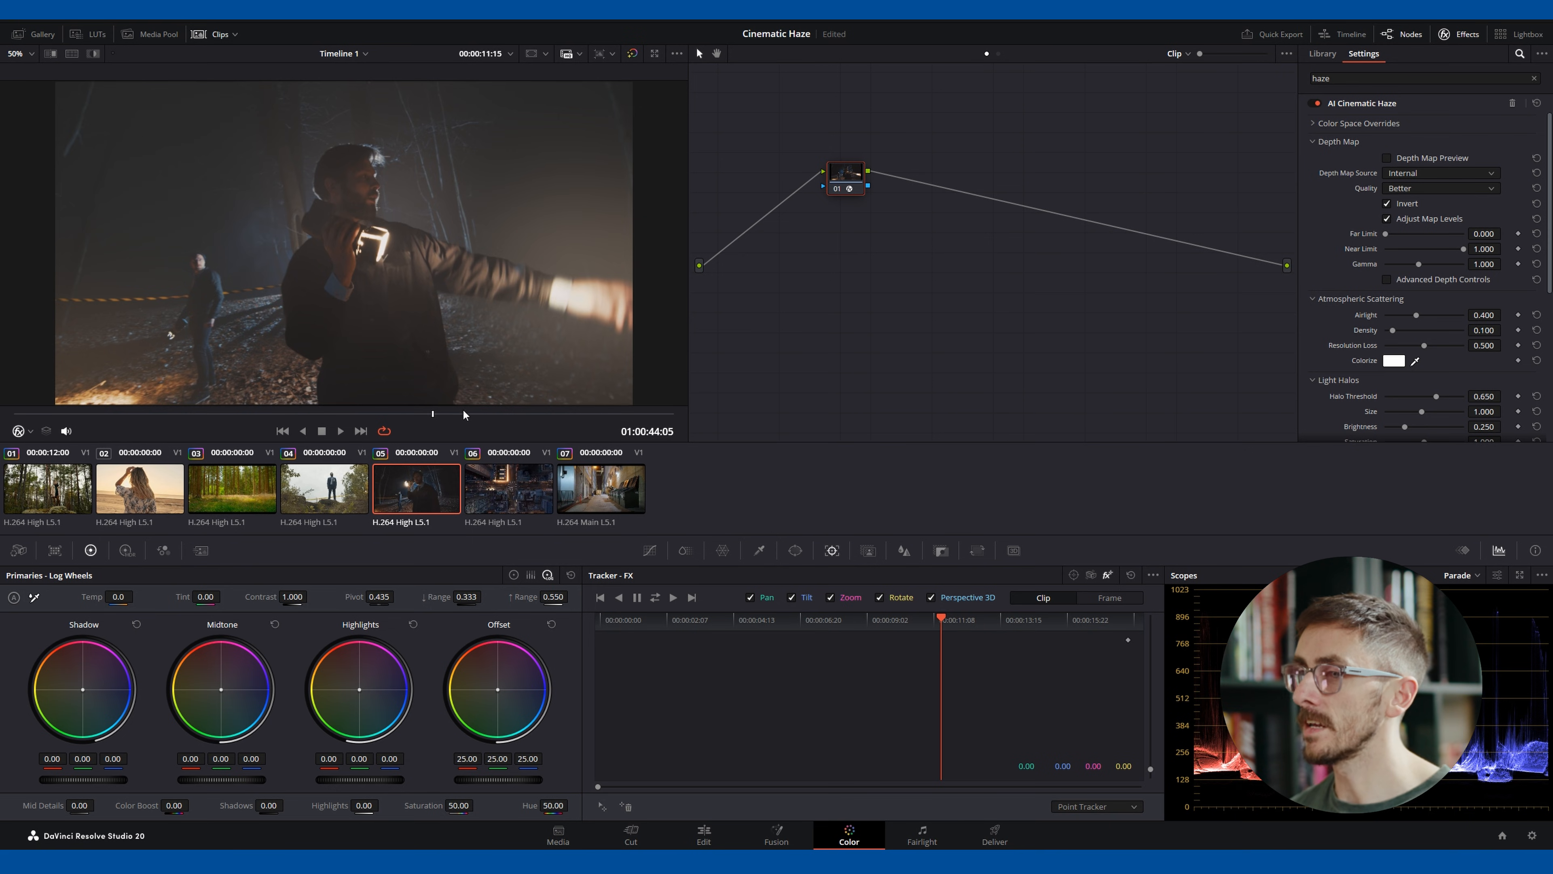
Park the flashlight clip at 00:00:05:12 and turn on Advanced Depth Controls and Depth Map Preview, keeping Tolerance at 1.000.
click(214, 399)
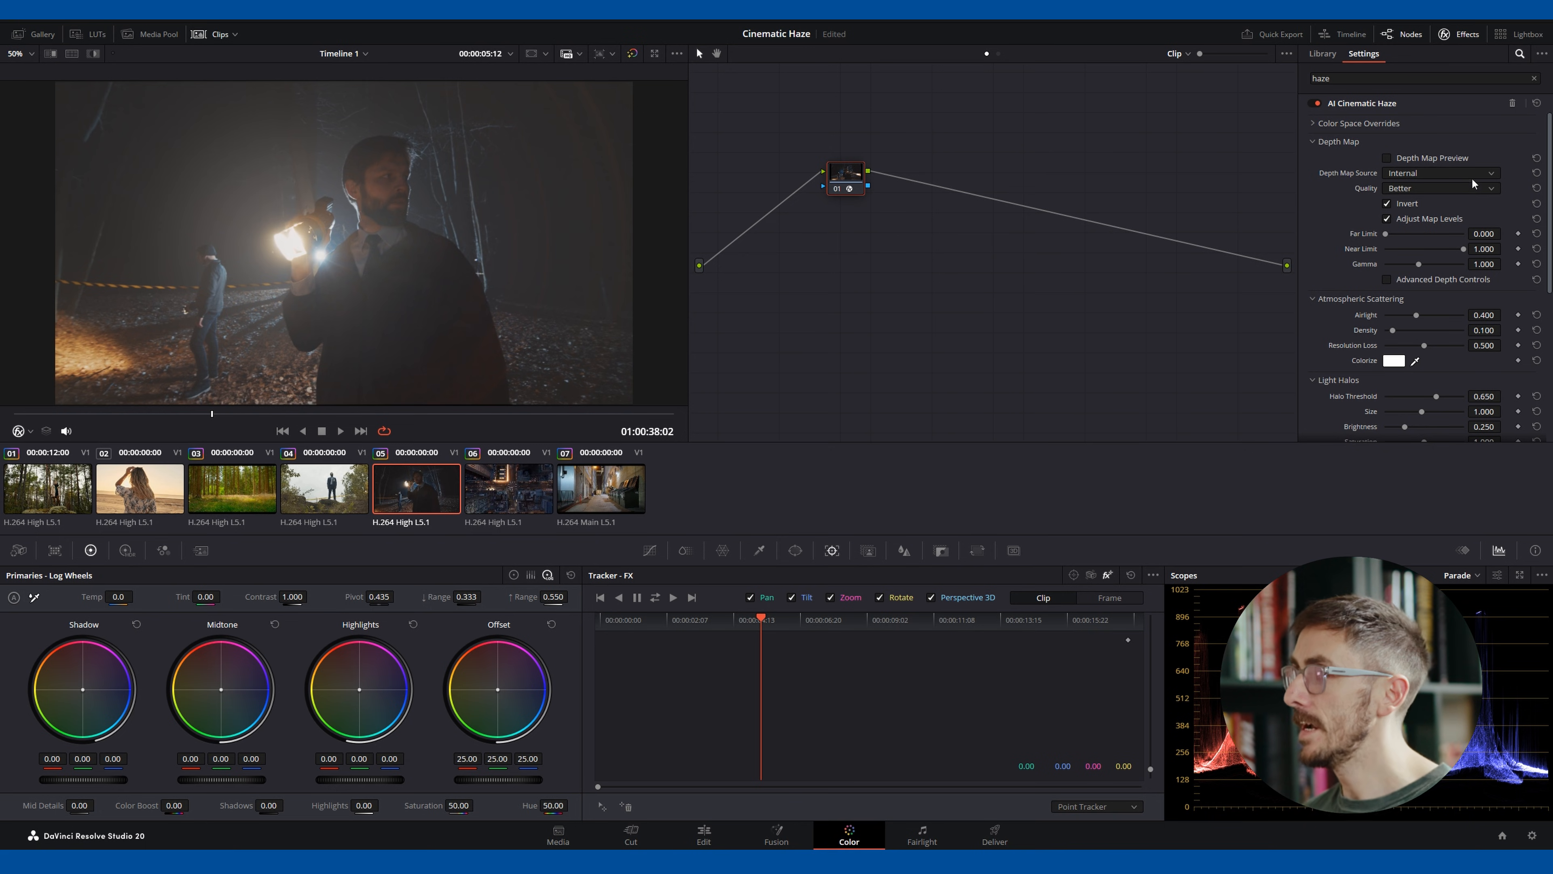
scroll(1361, 231, down, 1)
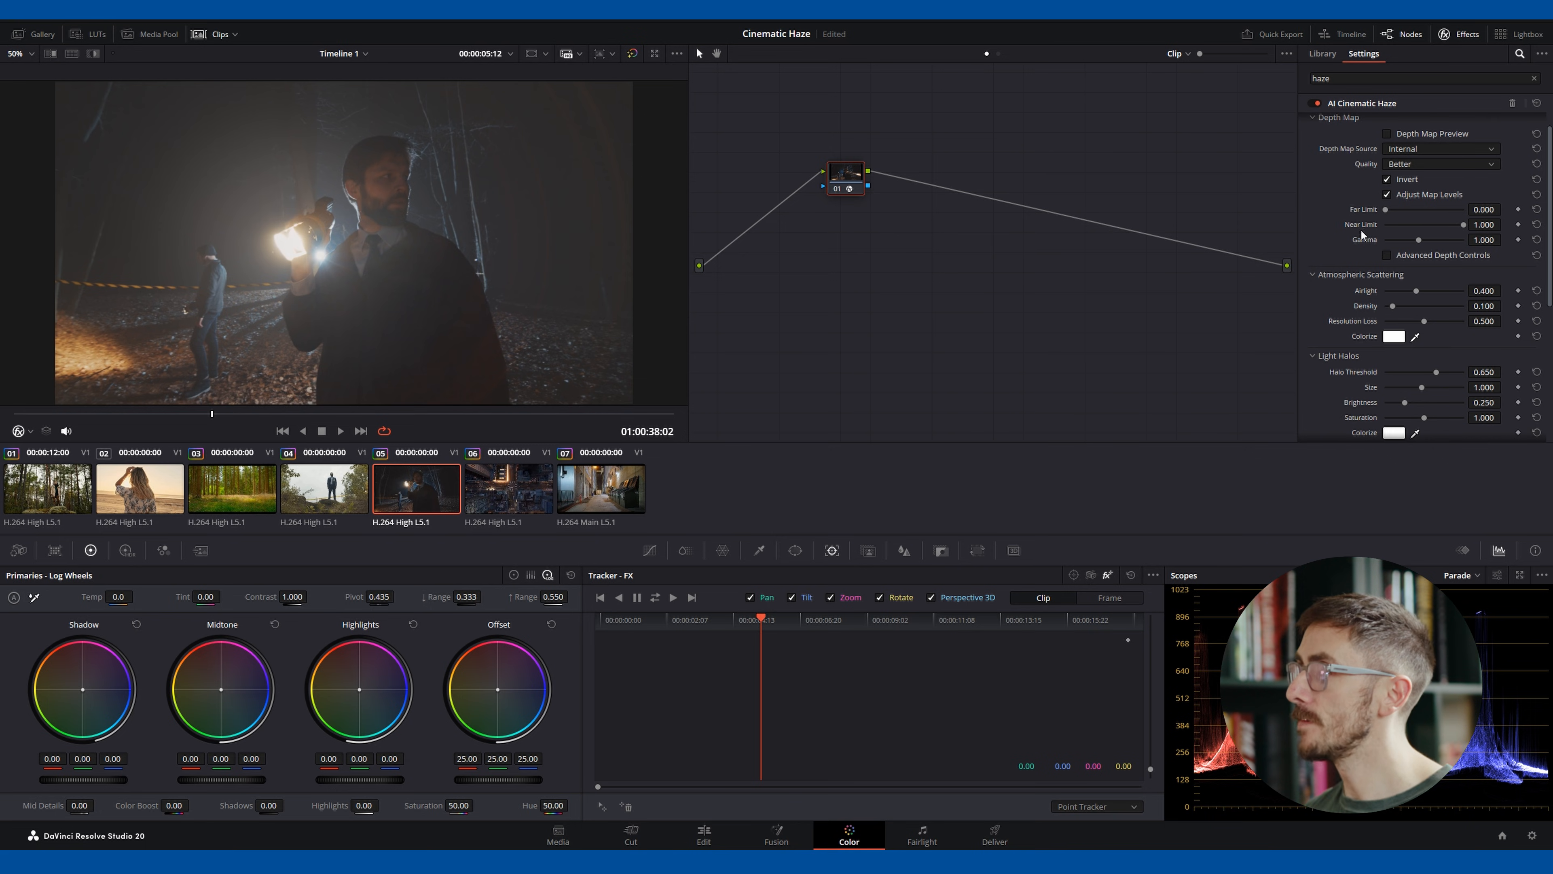
click(1388, 255)
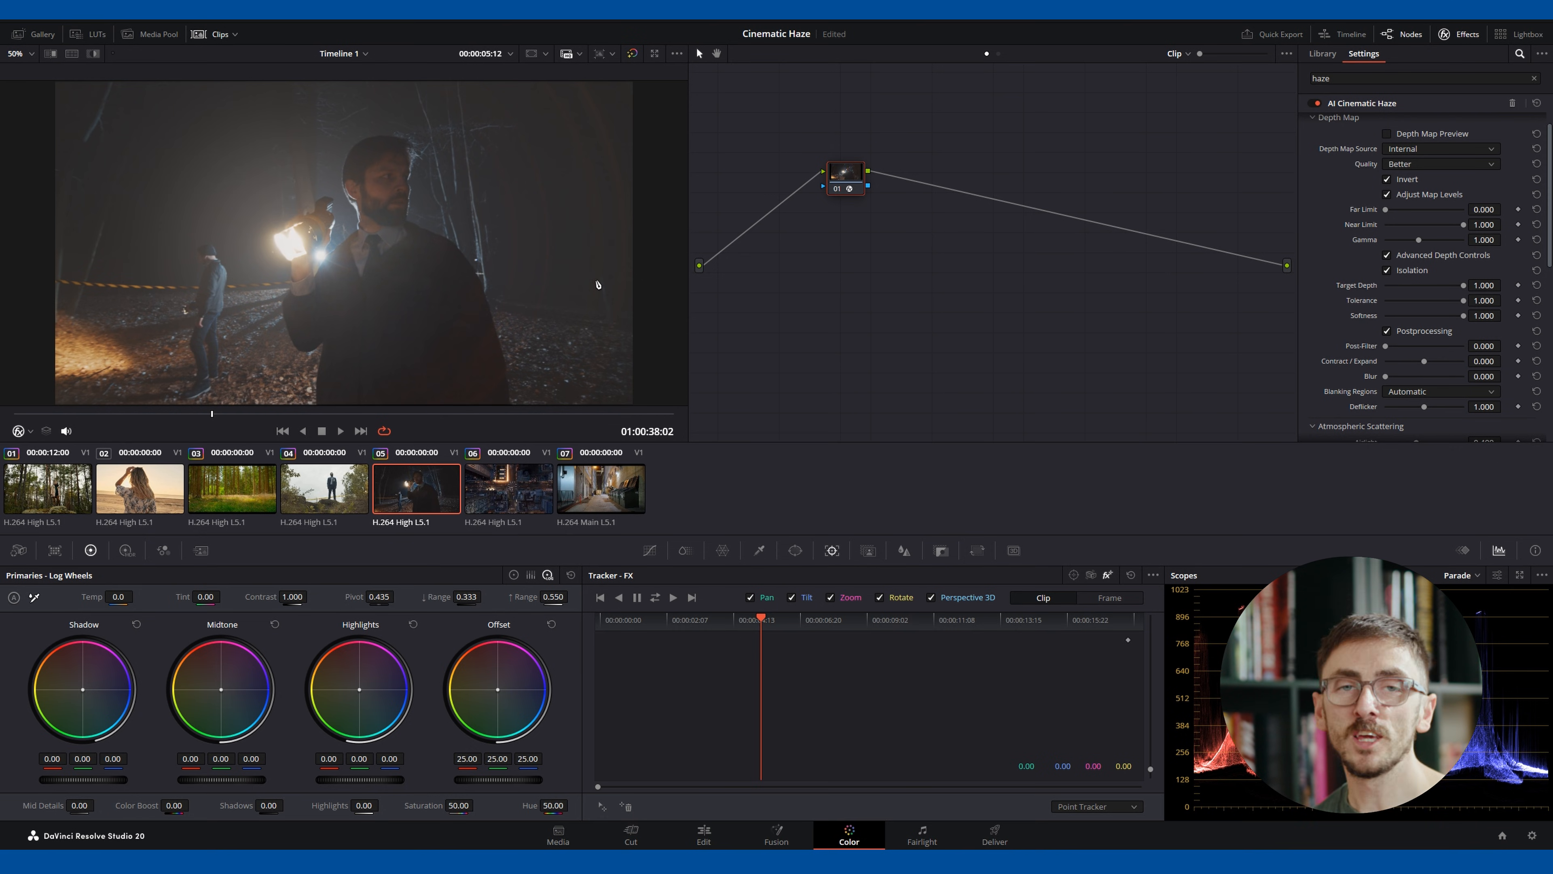
scroll(1040, 223, up, 1)
drag(1383, 300, 1478, 301)
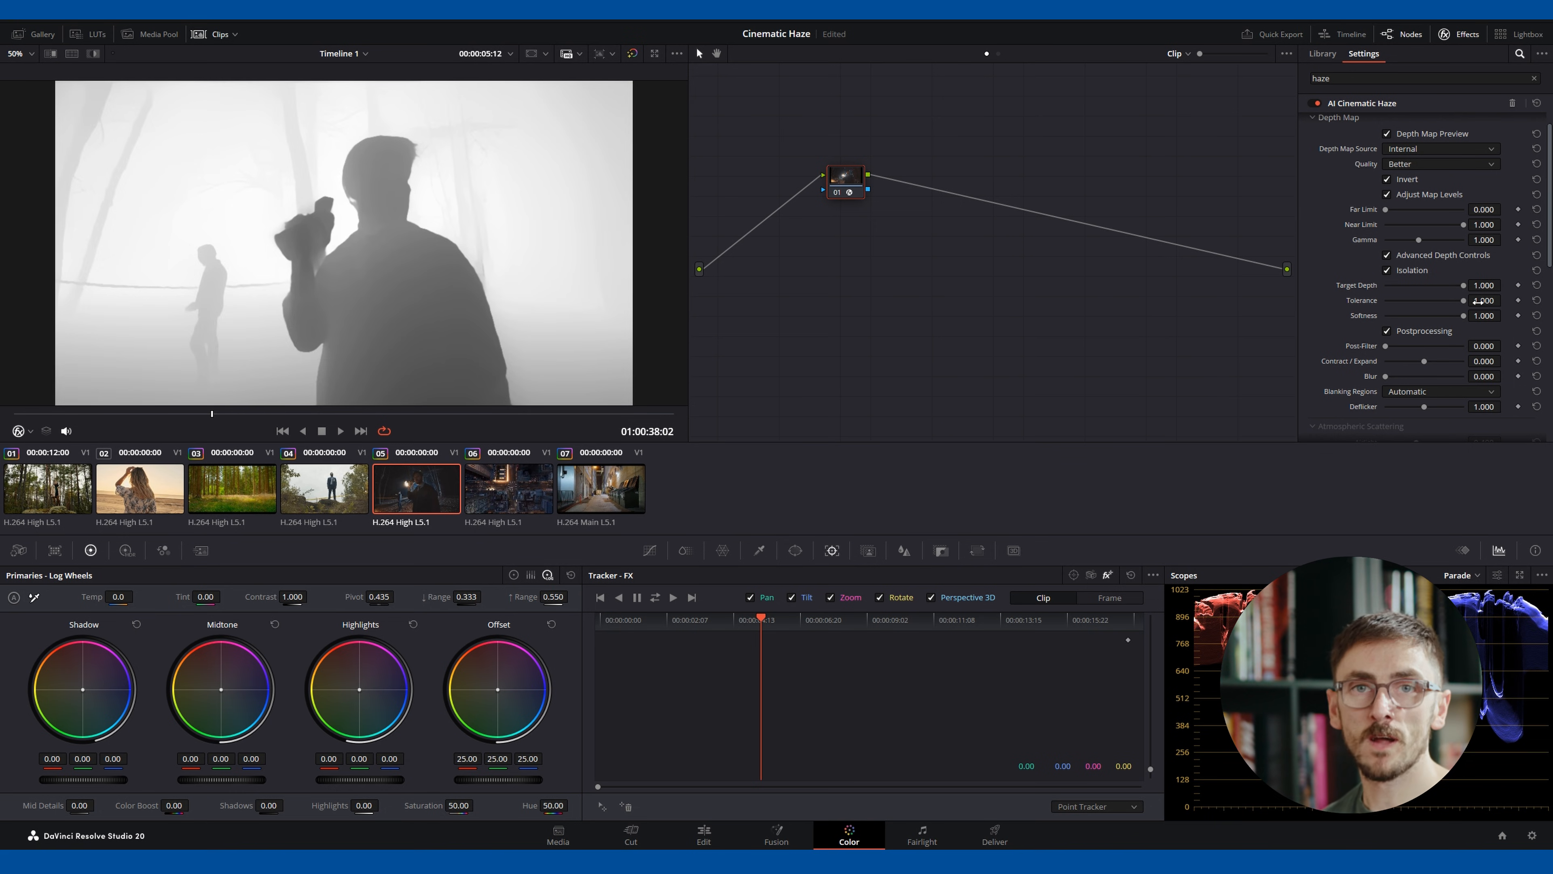
scroll(1551, 183, up, 1)
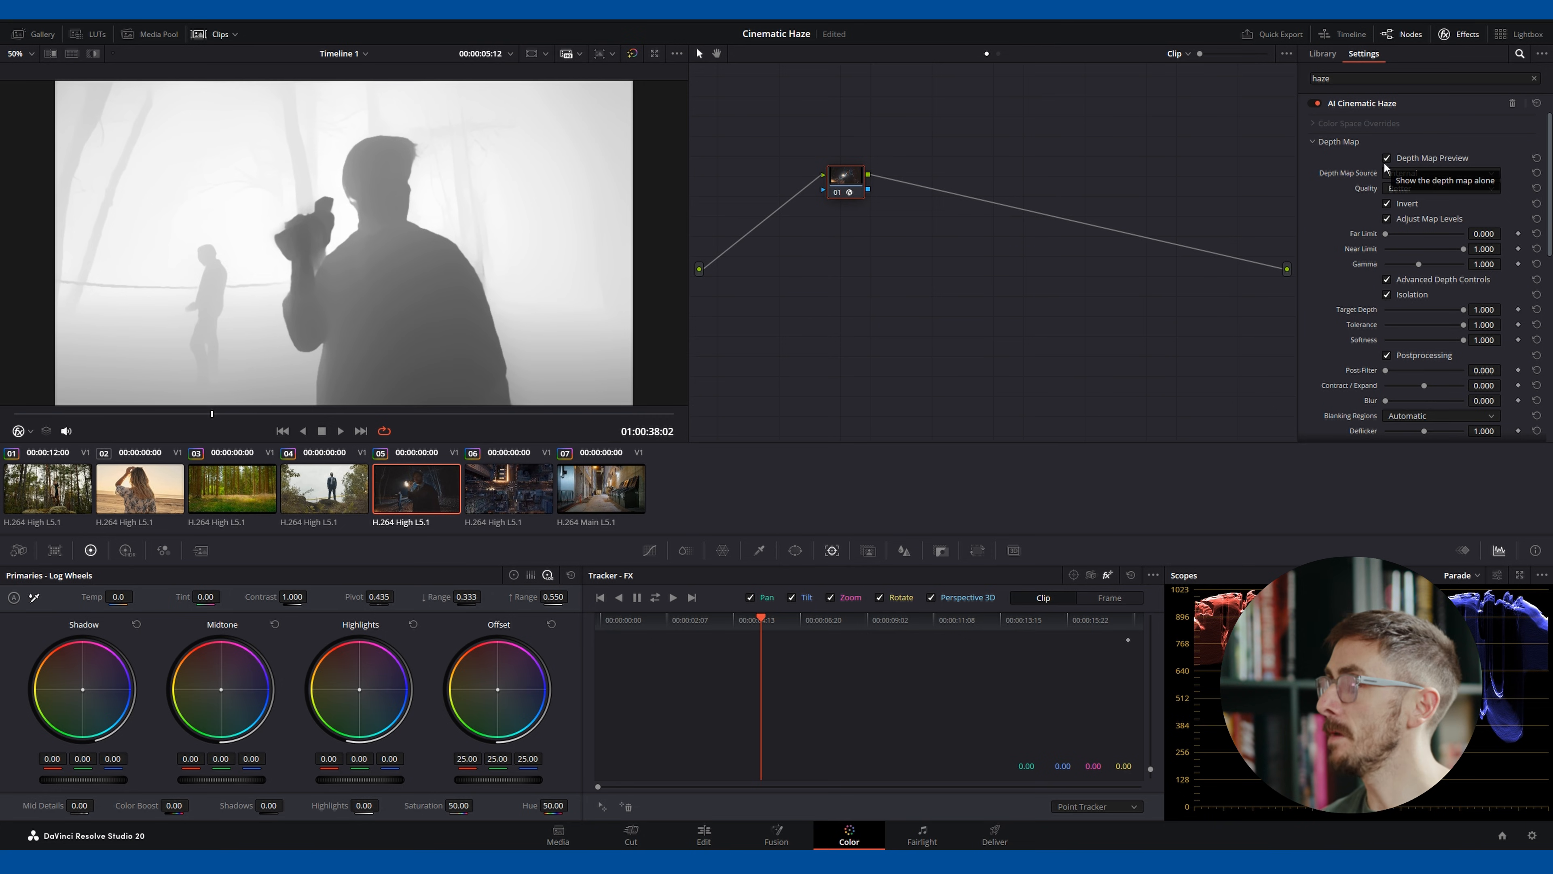
Play the aerial city clip (06) without haze and return to its first frame.
click(543, 456)
key(space)
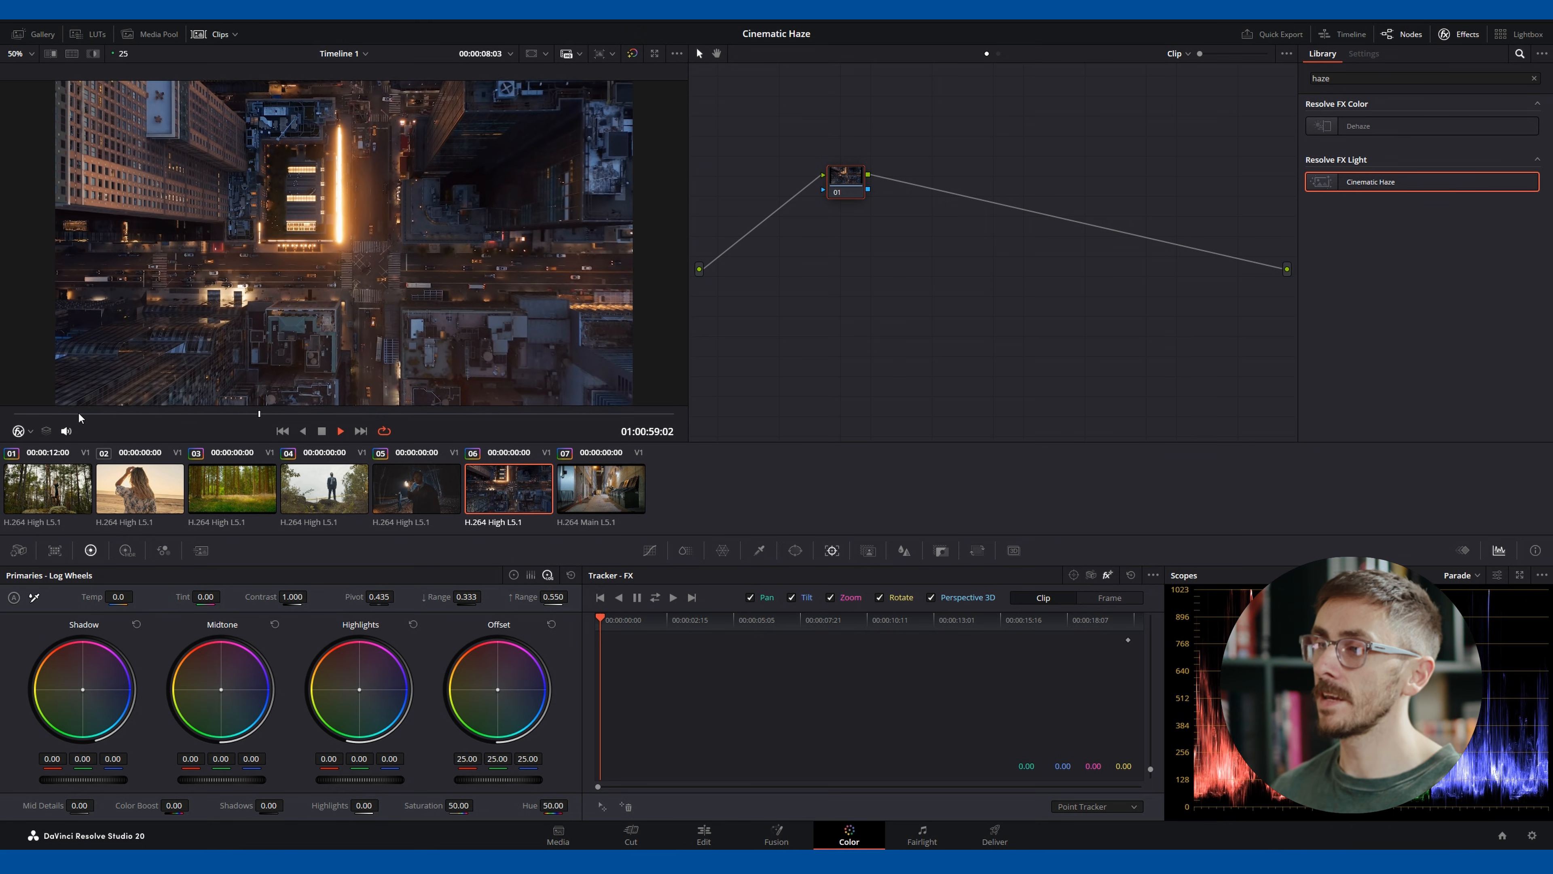
key(space)
click(16, 414)
Apply Cinematic Haze to the aerial city clip's node and play the result in full screen.
drag(1370, 181, 852, 174)
key(ctrl+f)
key(space)
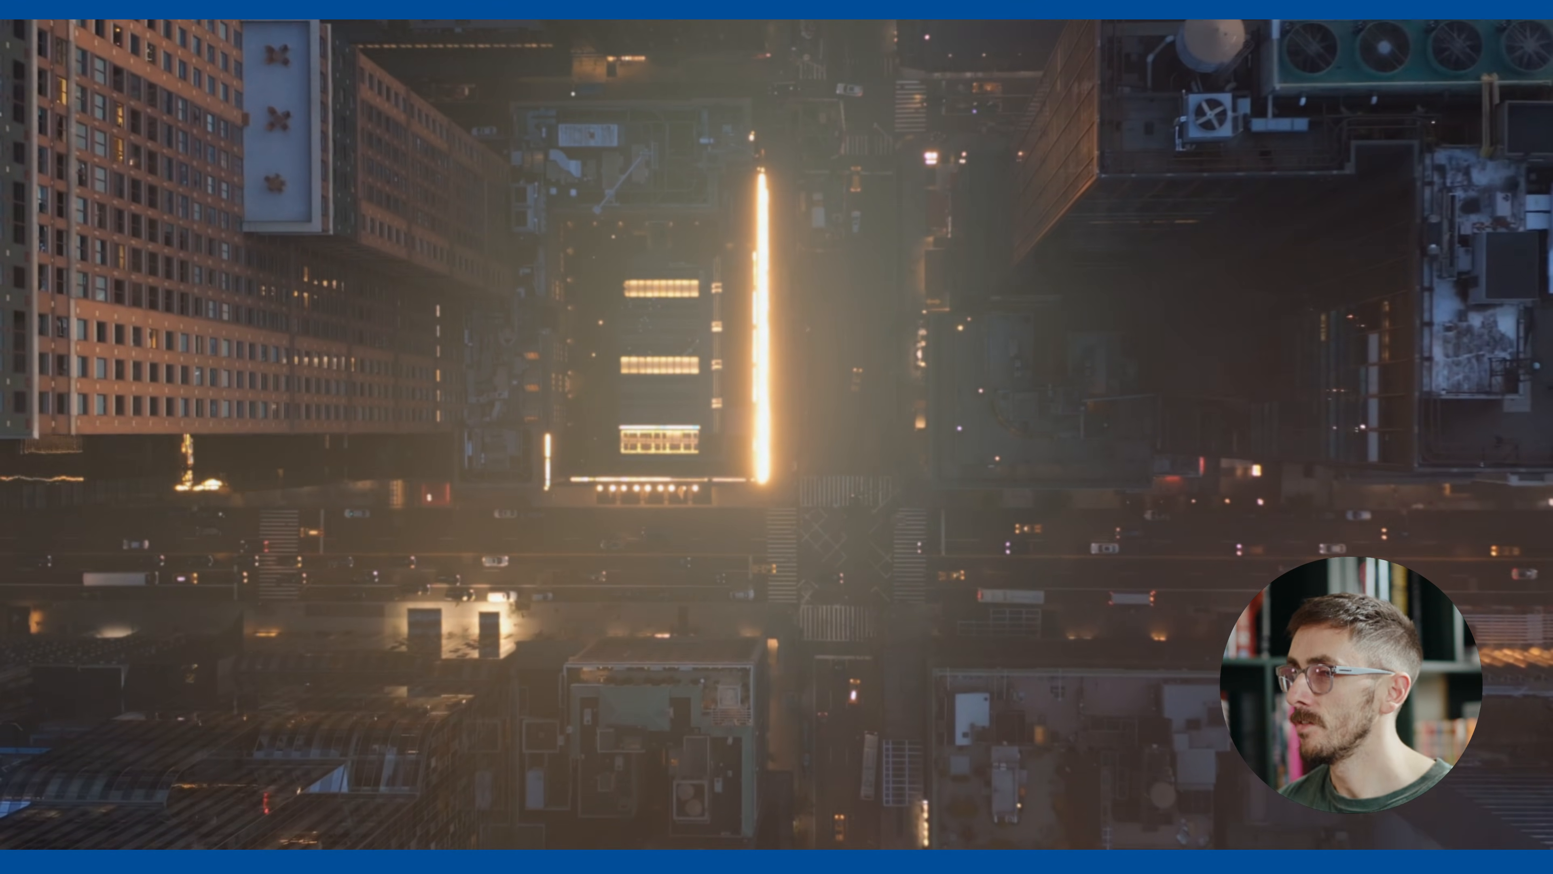
mouse_move(858, 161)
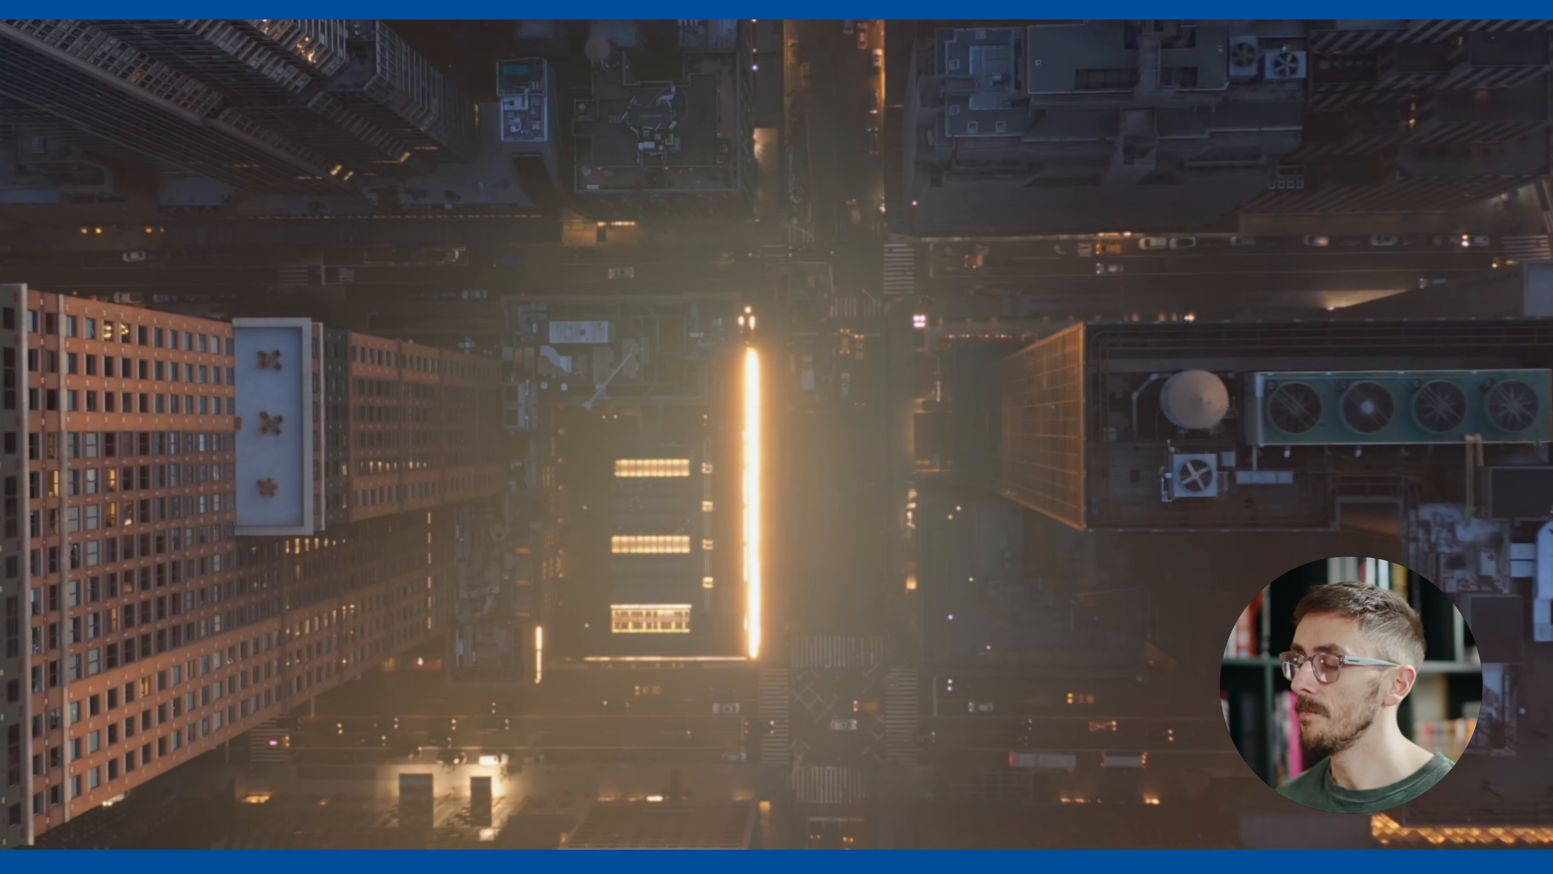
key(space)
key(Escape)
Turn on Depth Map Preview for the city clip, then play and scrub through the depth map in full screen.
click(1387, 158)
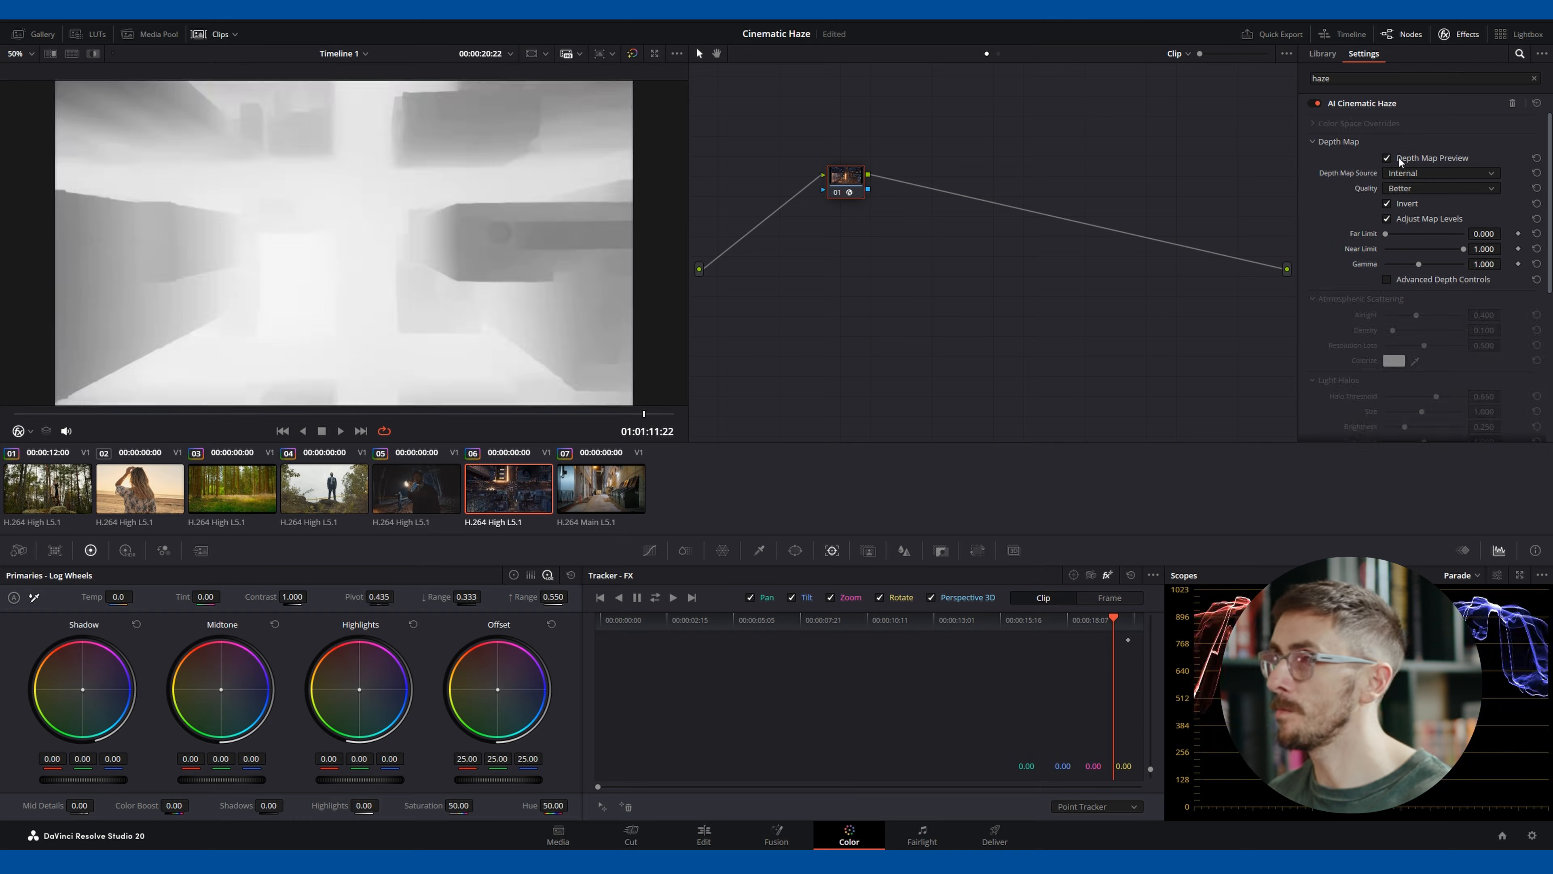
key(ctrl+f)
key(space)
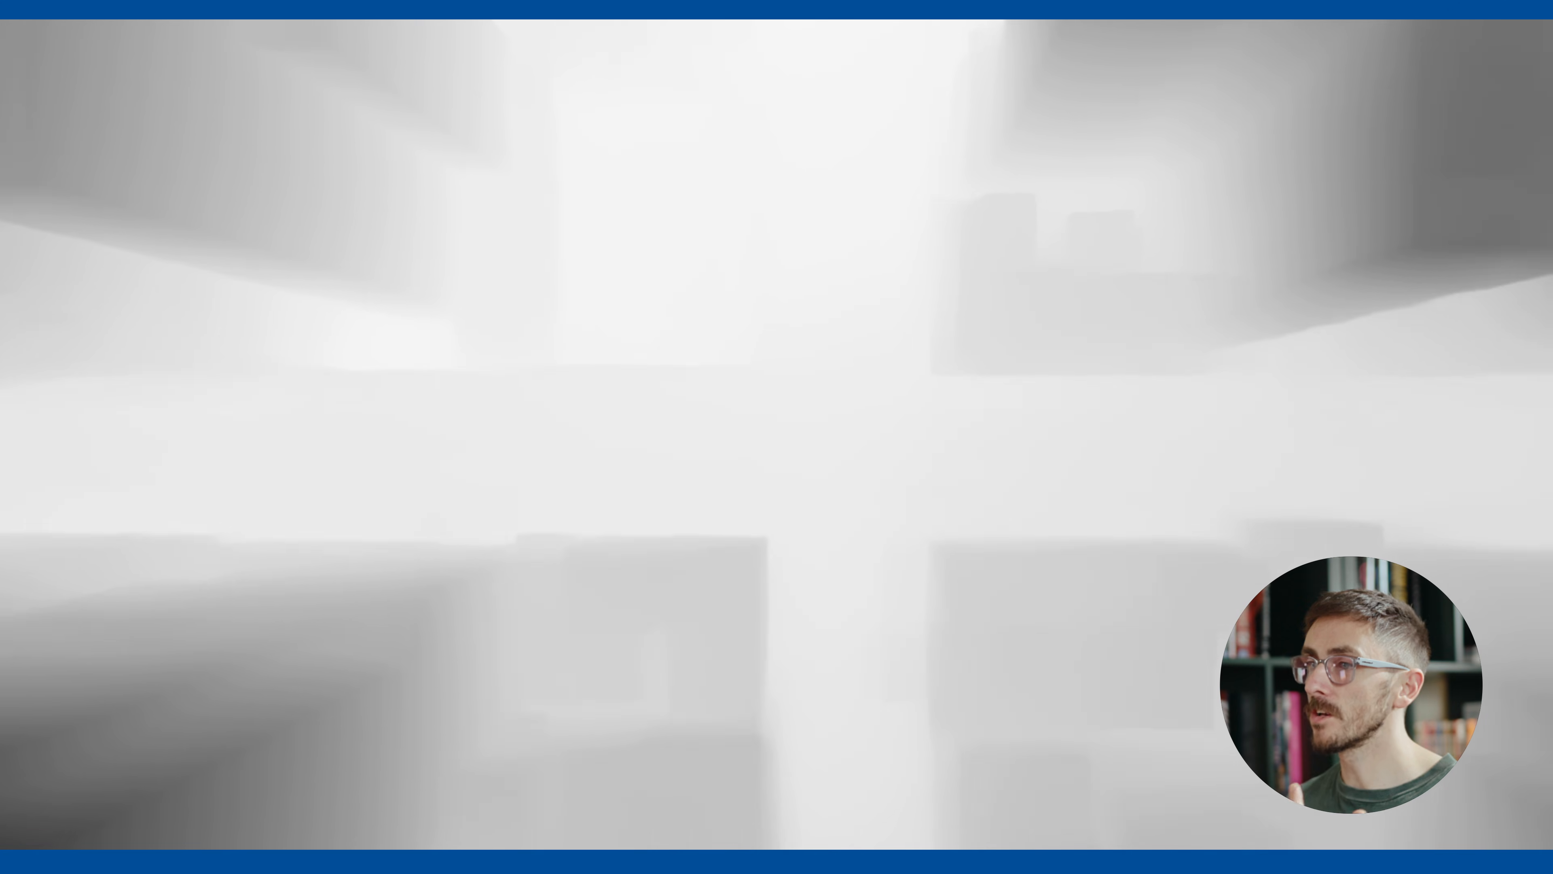
key(space)
drag(743, 839, 814, 839)
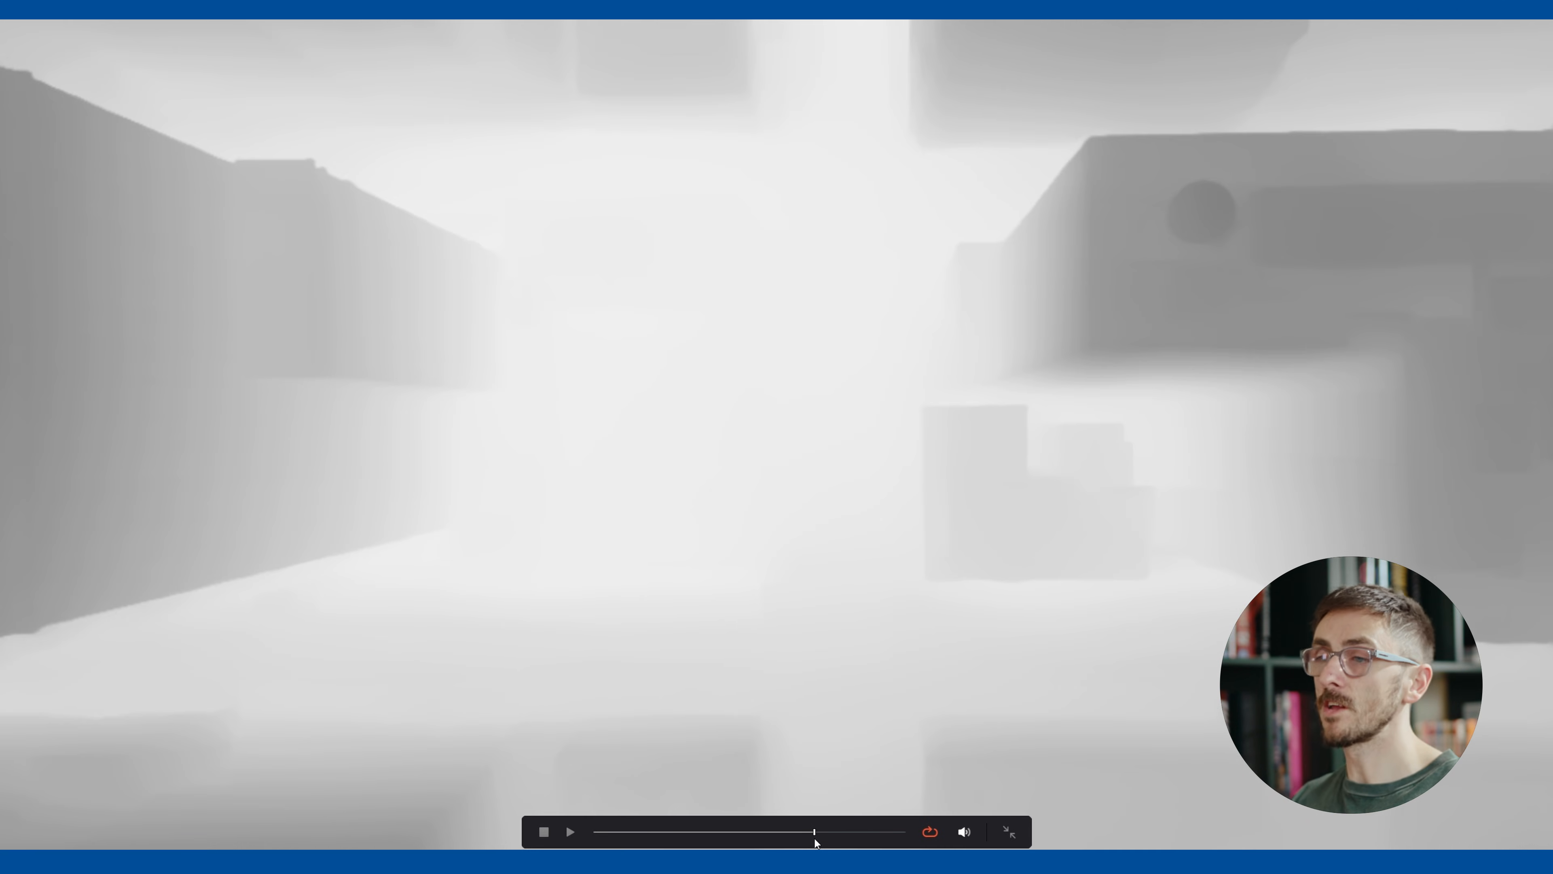
key(Escape)
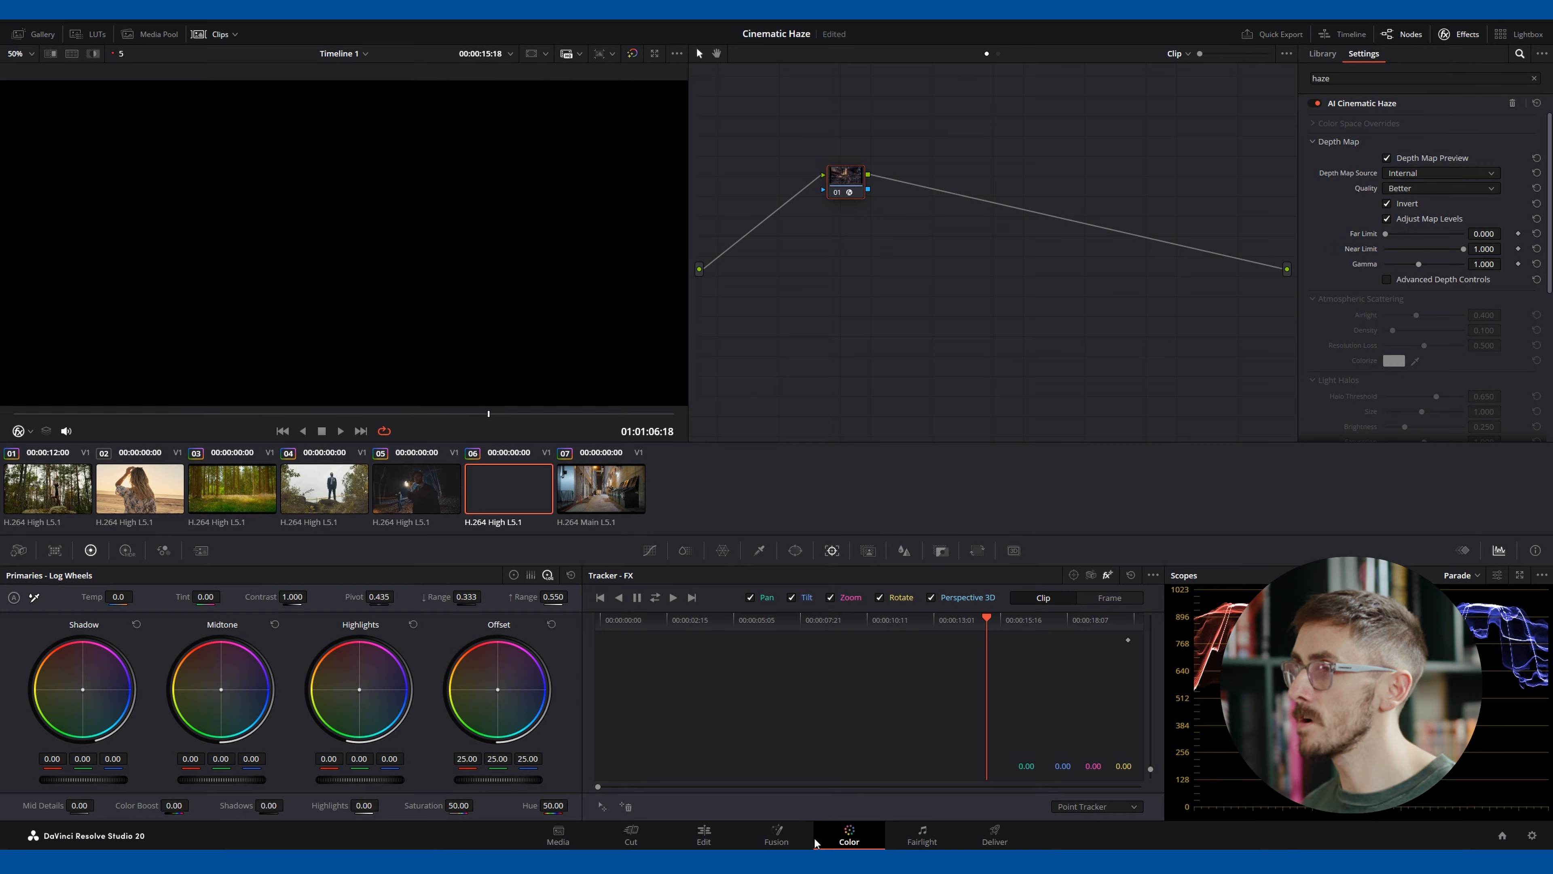
Turn off Depth Map Preview and view the hazed city shot in full screen.
click(1420, 157)
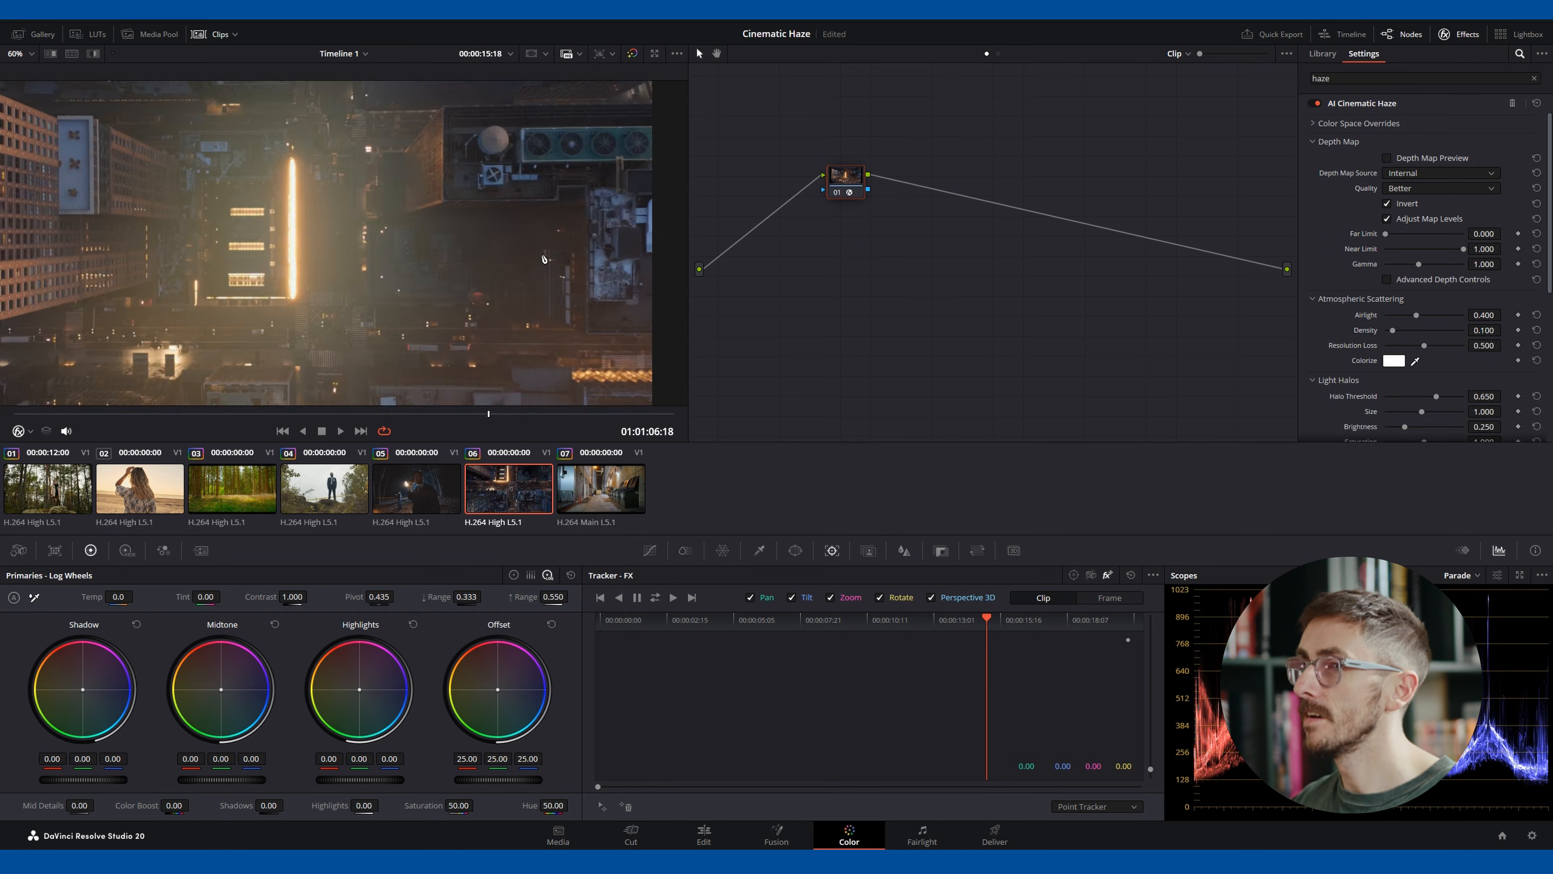
key(shift+f)
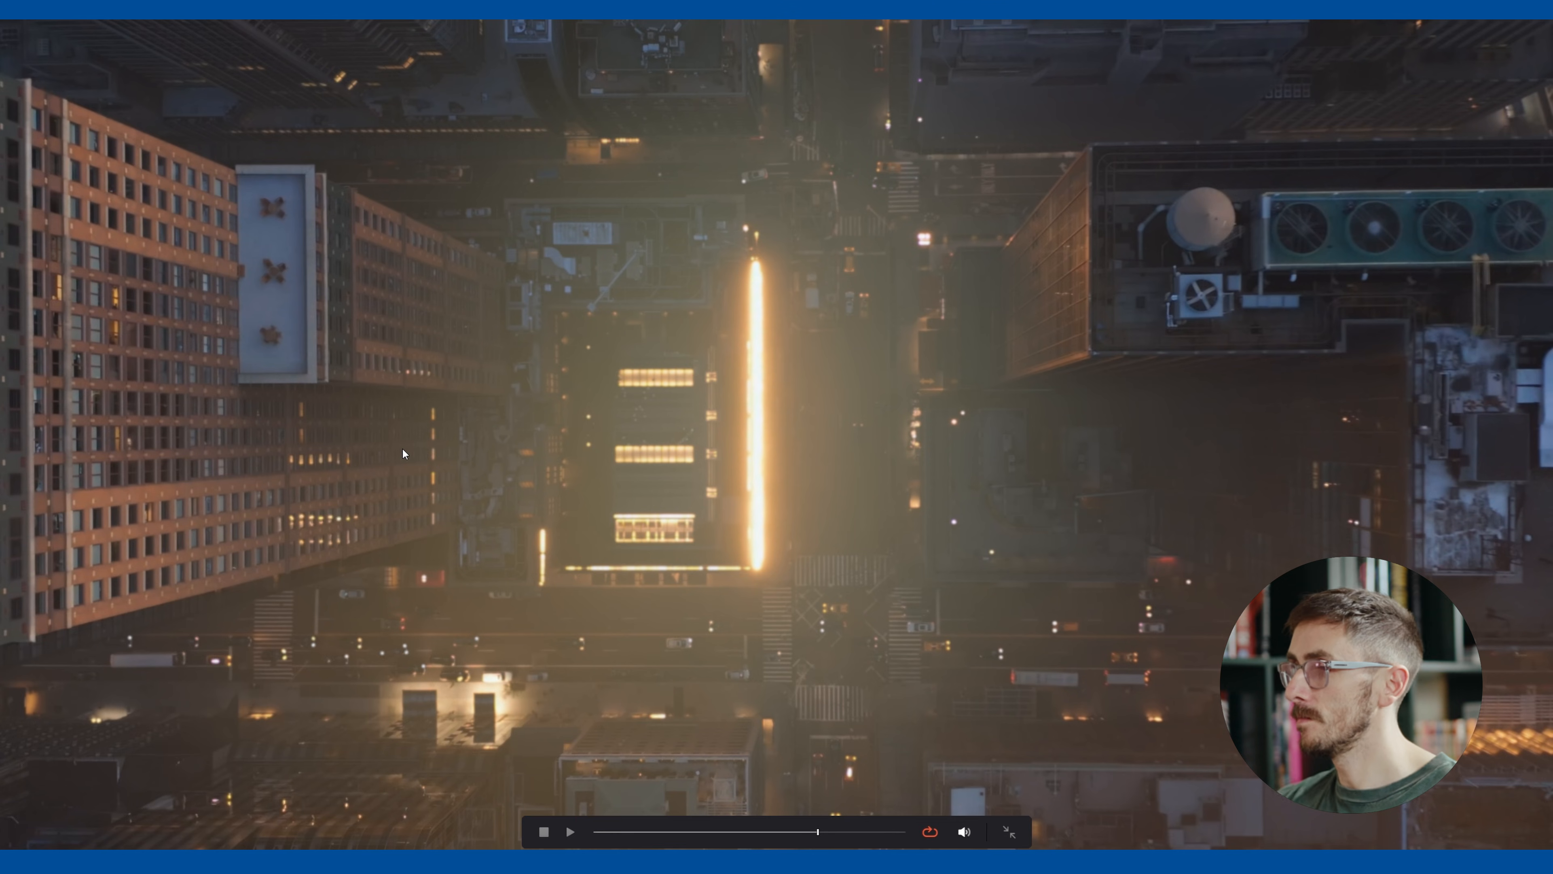
key(Escape)
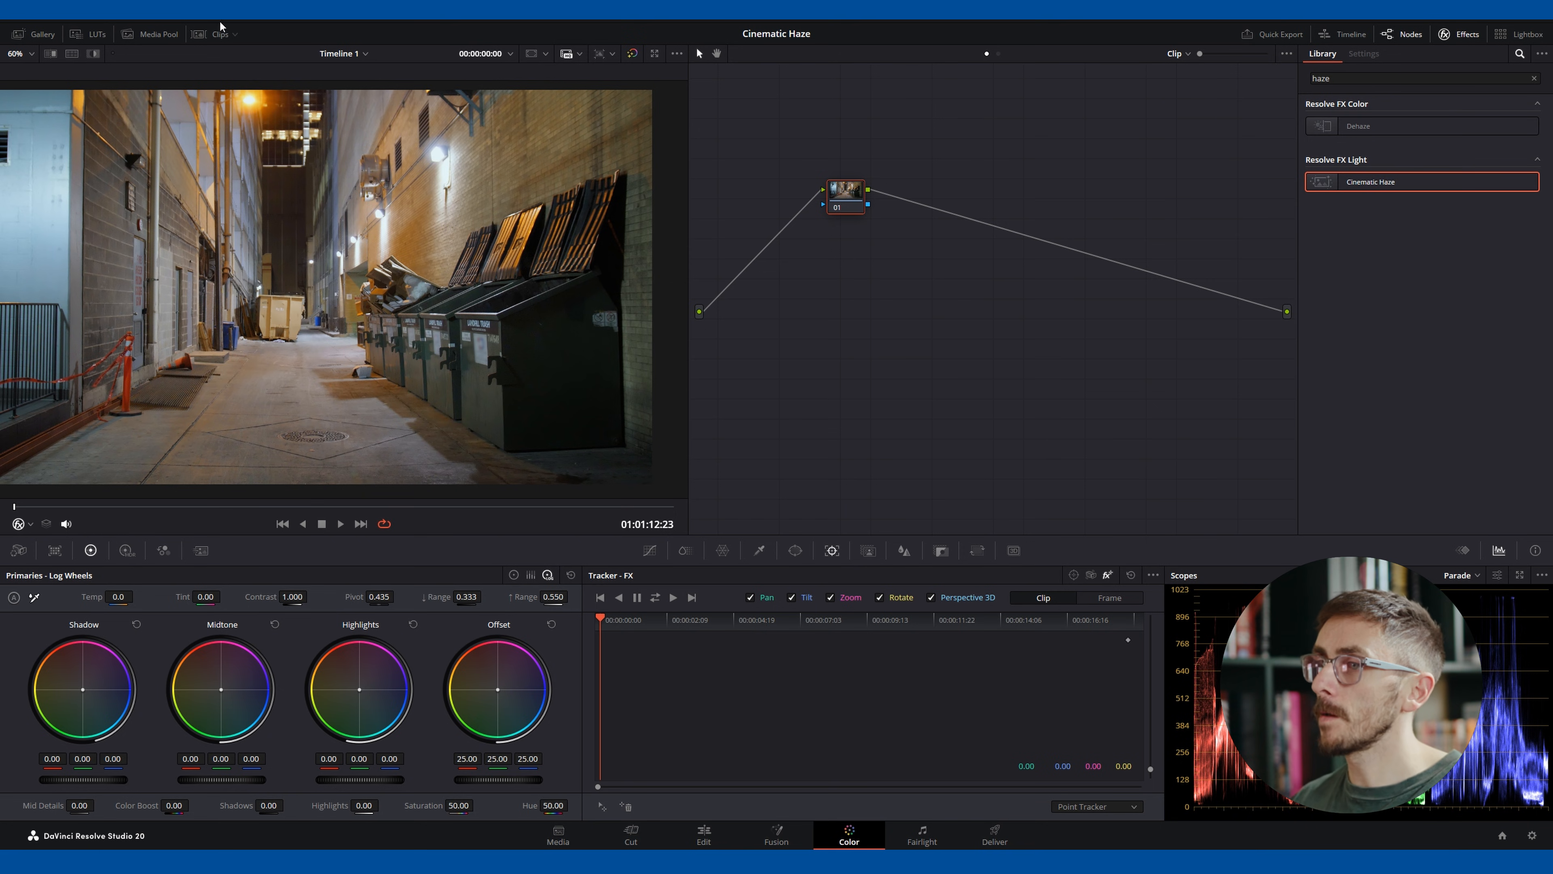
Apply Cinematic Haze to the alley clip (07) at 00:00:01:09 and scrub through the clip.
drag(154, 506, 60, 508)
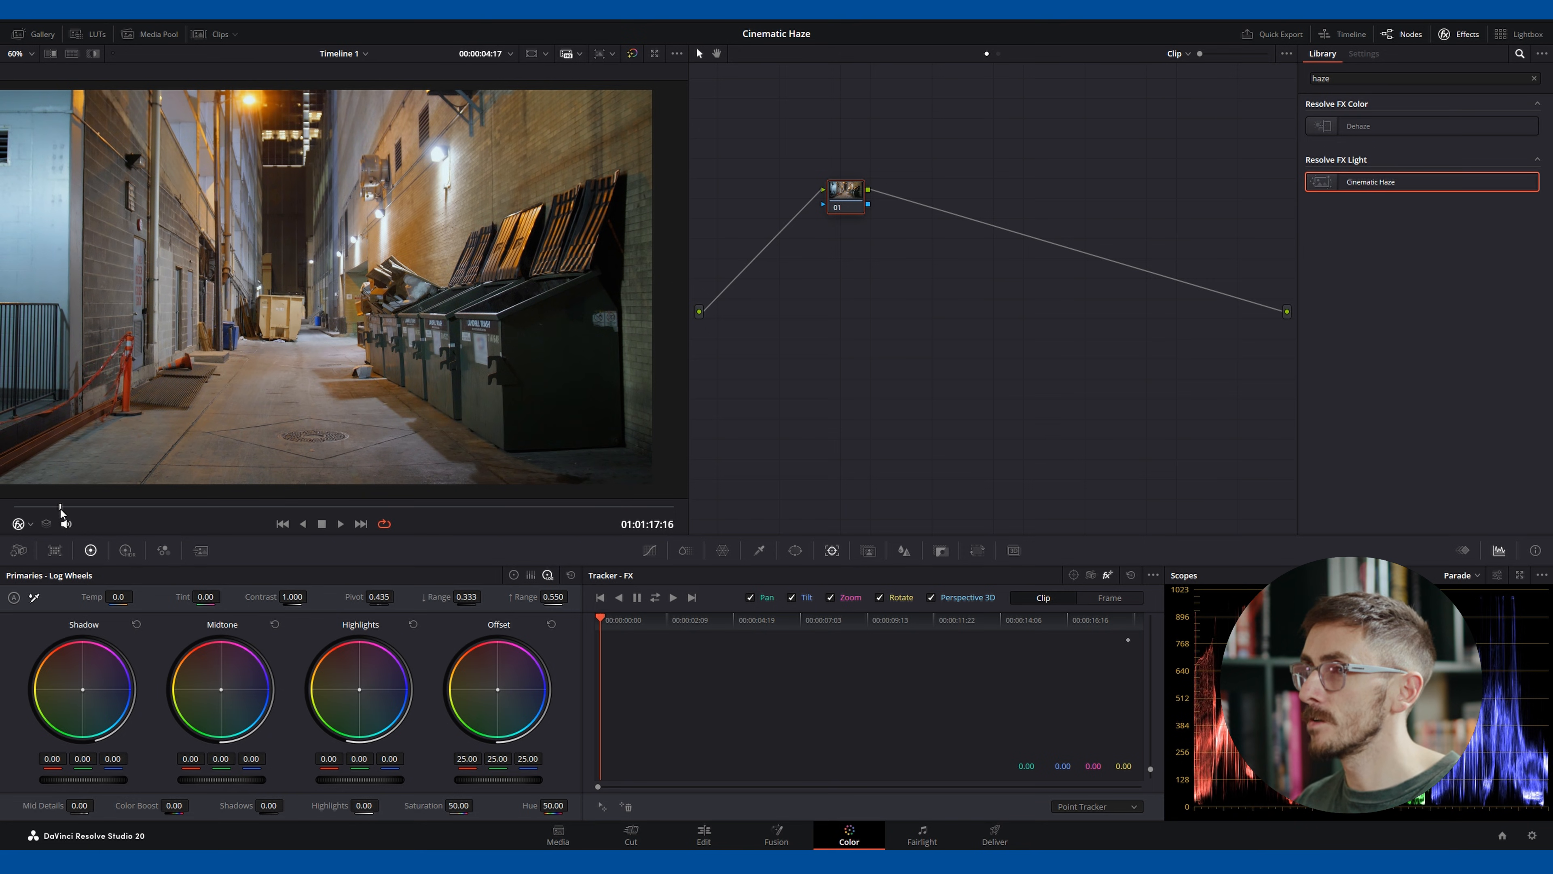
drag(1370, 181, 836, 199)
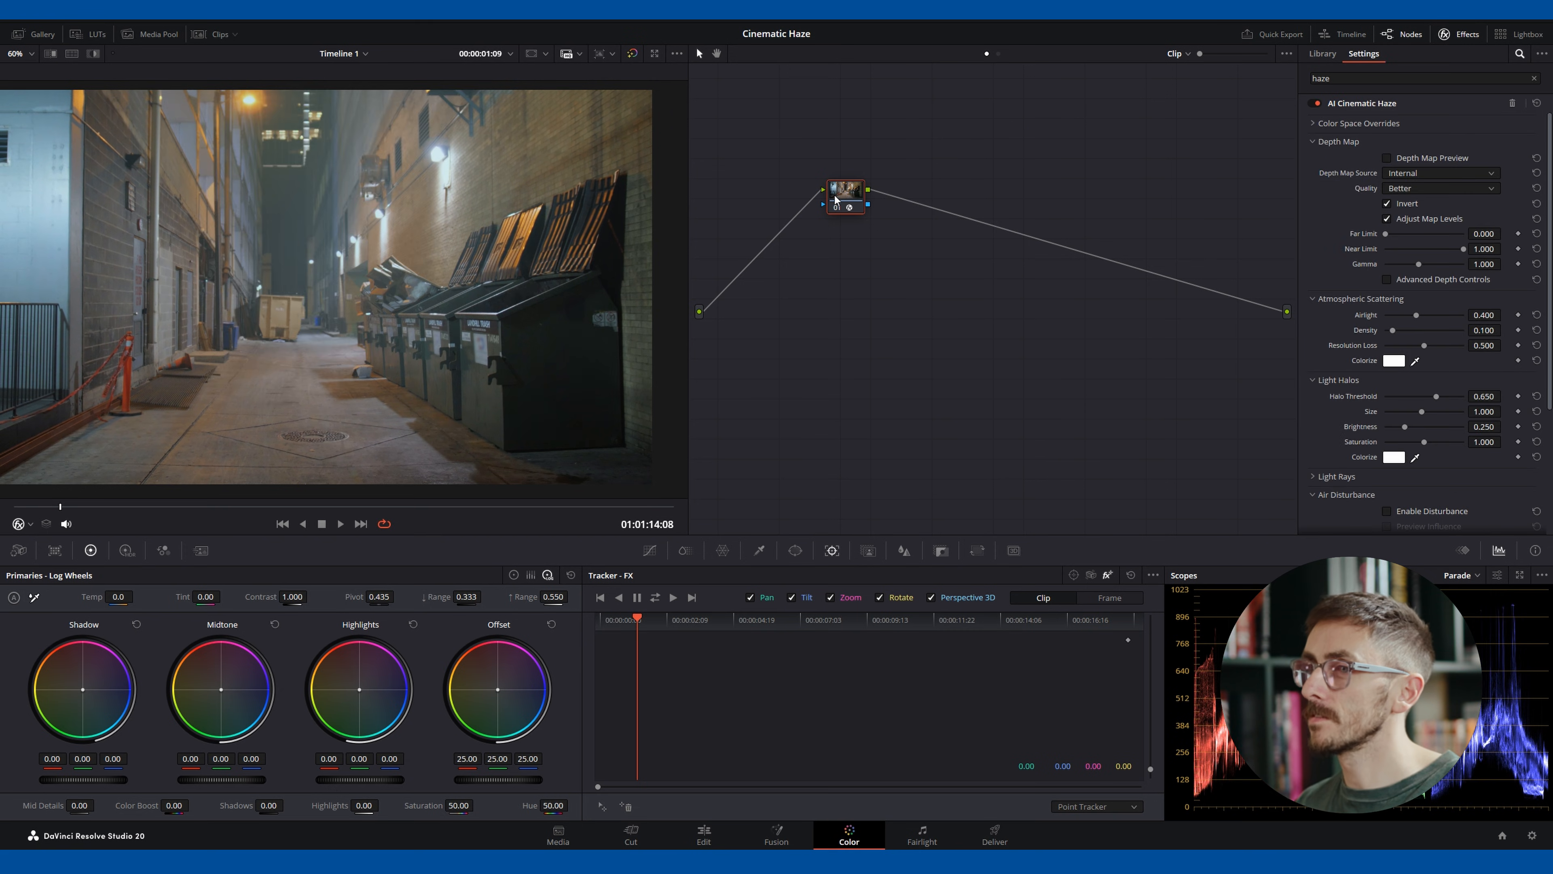
drag(139, 508, 300, 513)
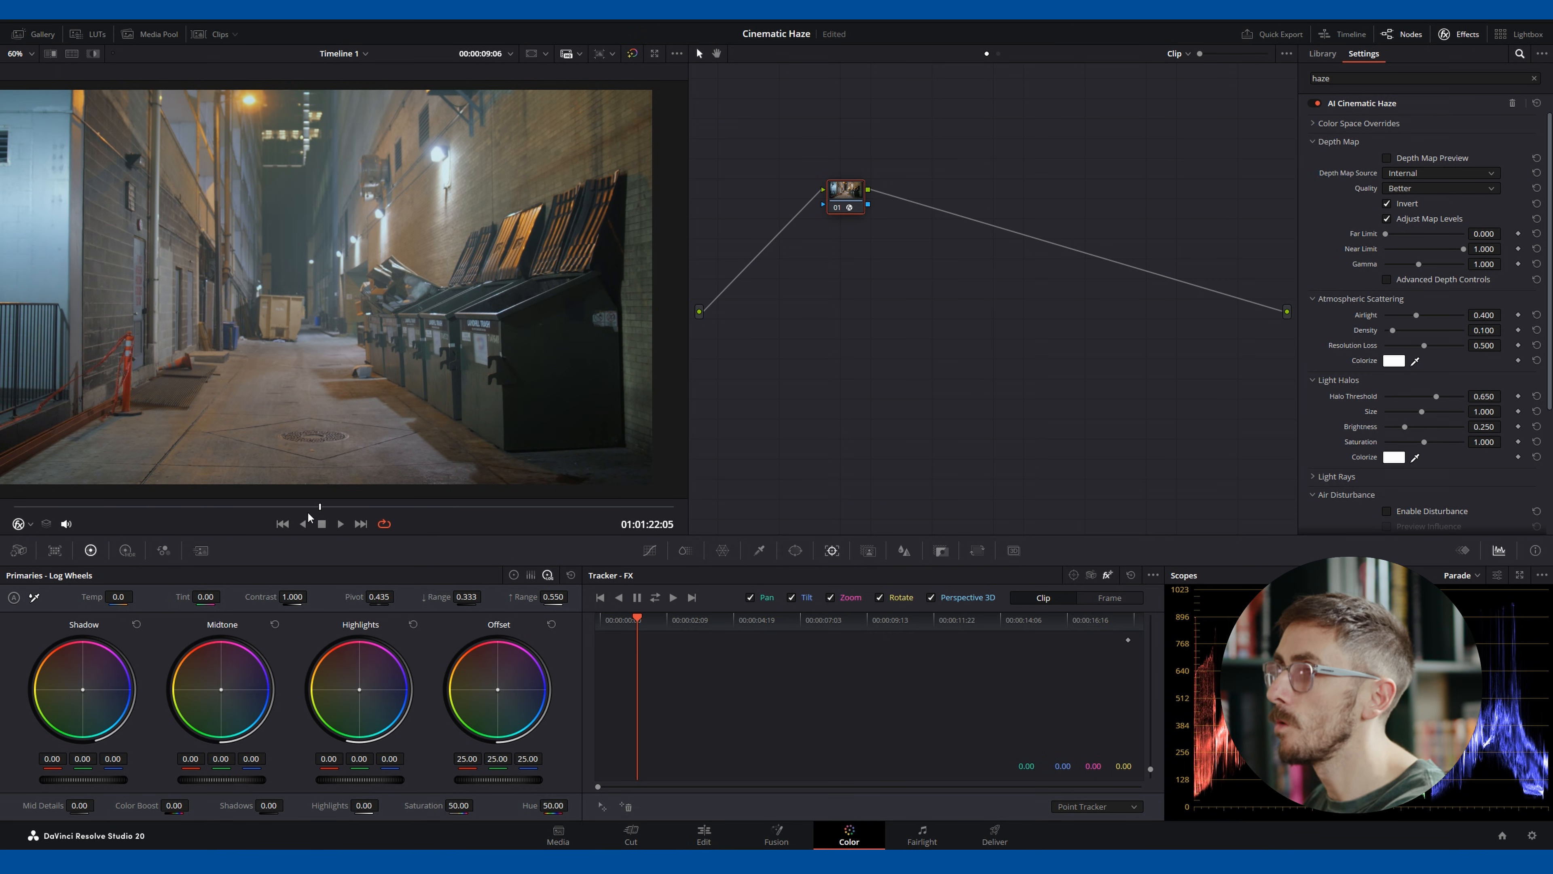
View the alley shot in full screen and toggle its Cinematic Haze node to compare the image.
key(p)
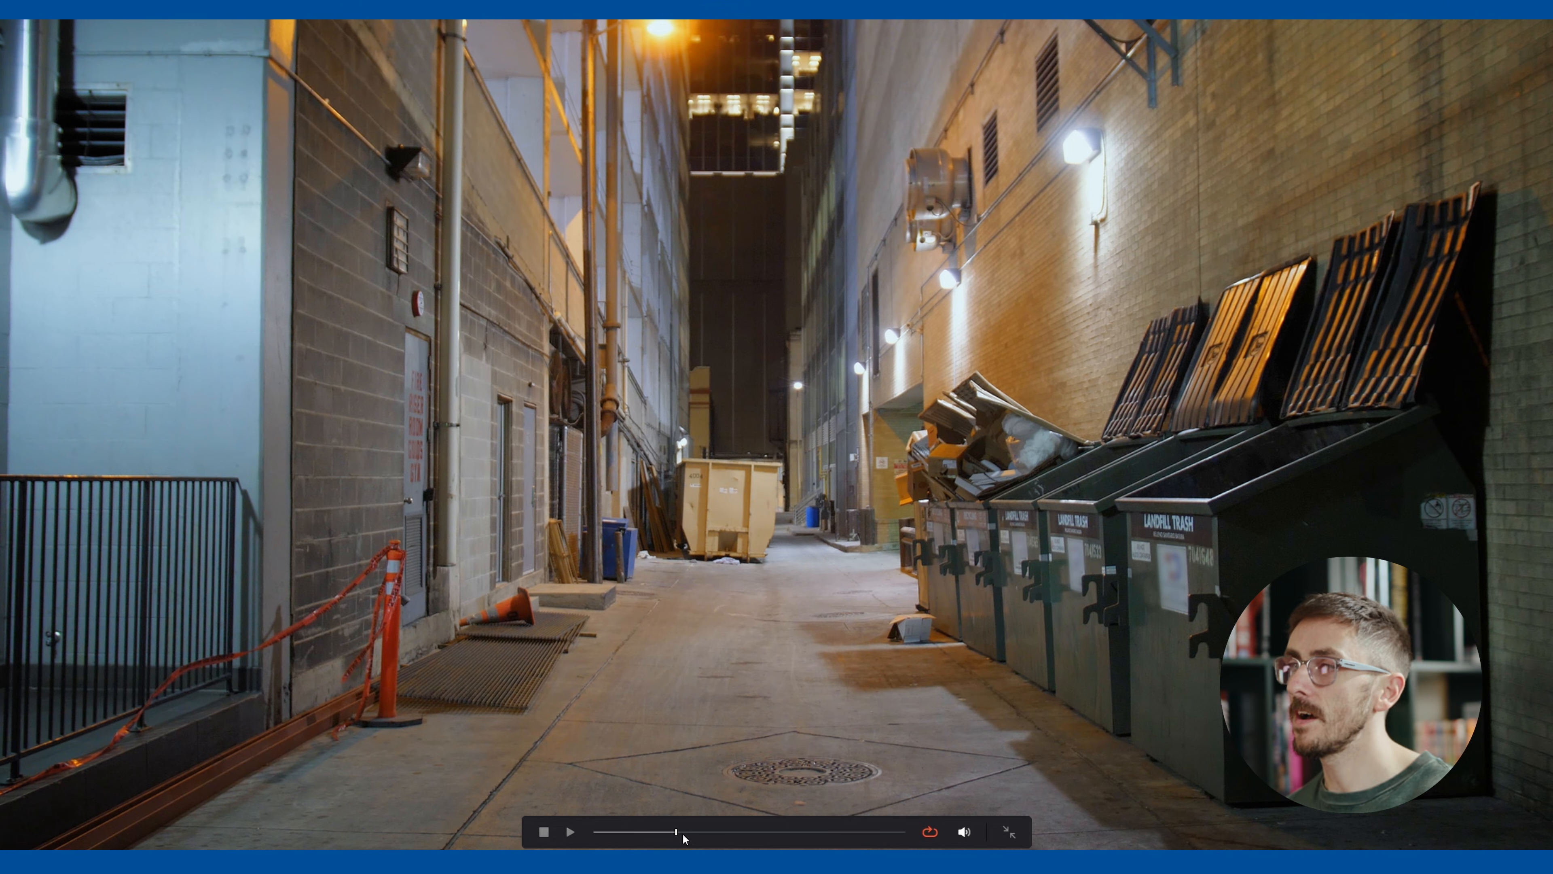
key(ctrl+d)
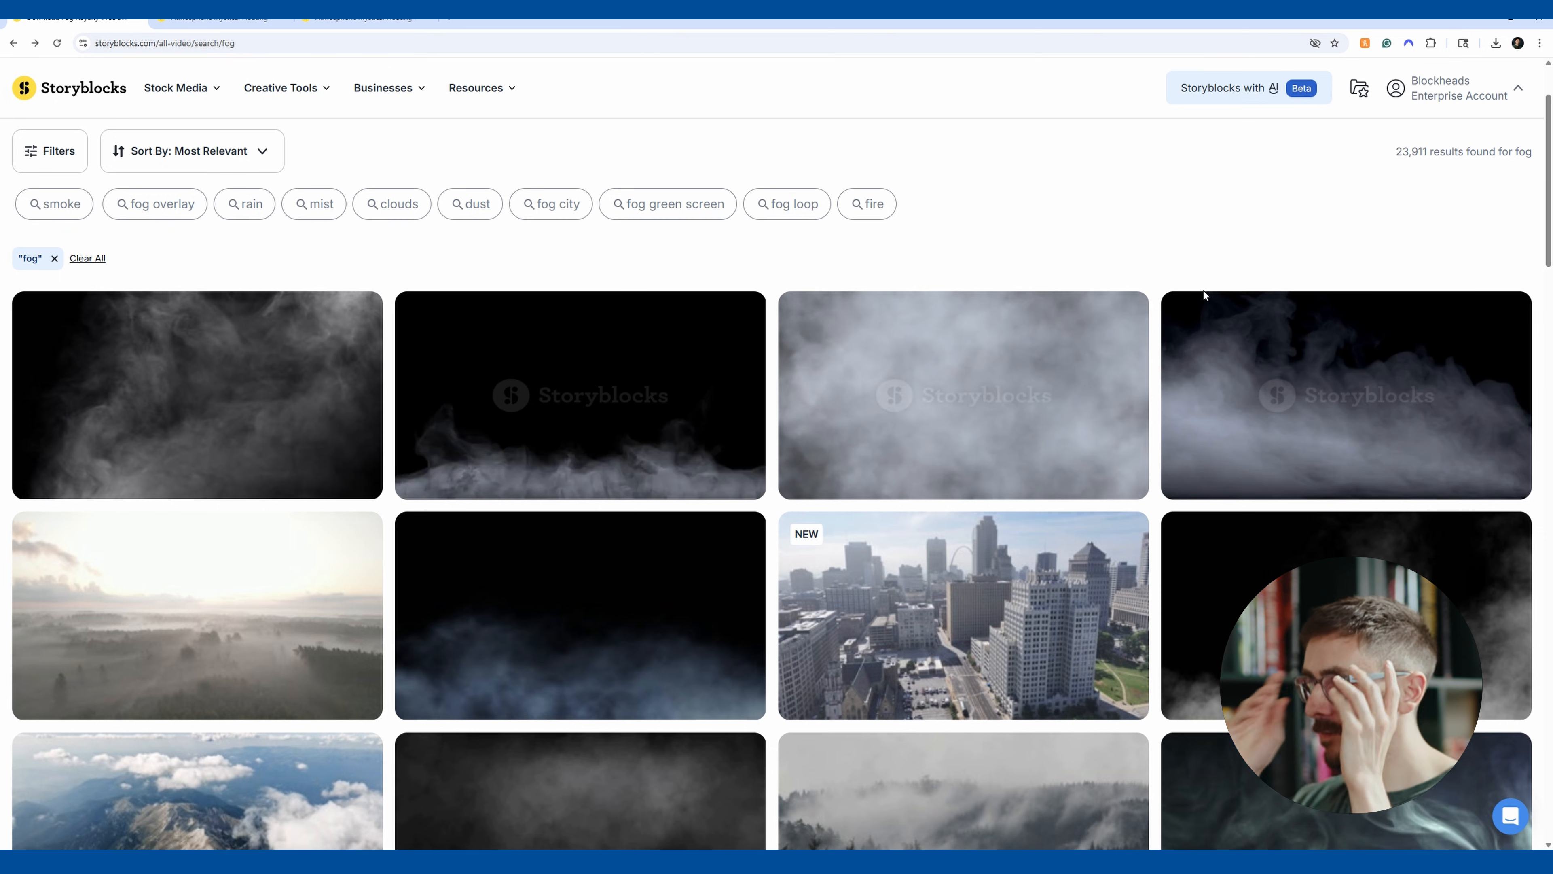
Switch to Storyblocks in the browser and look through the fog video results for smoke and fog overlays on black.
scroll(1154, 392, up, 2)
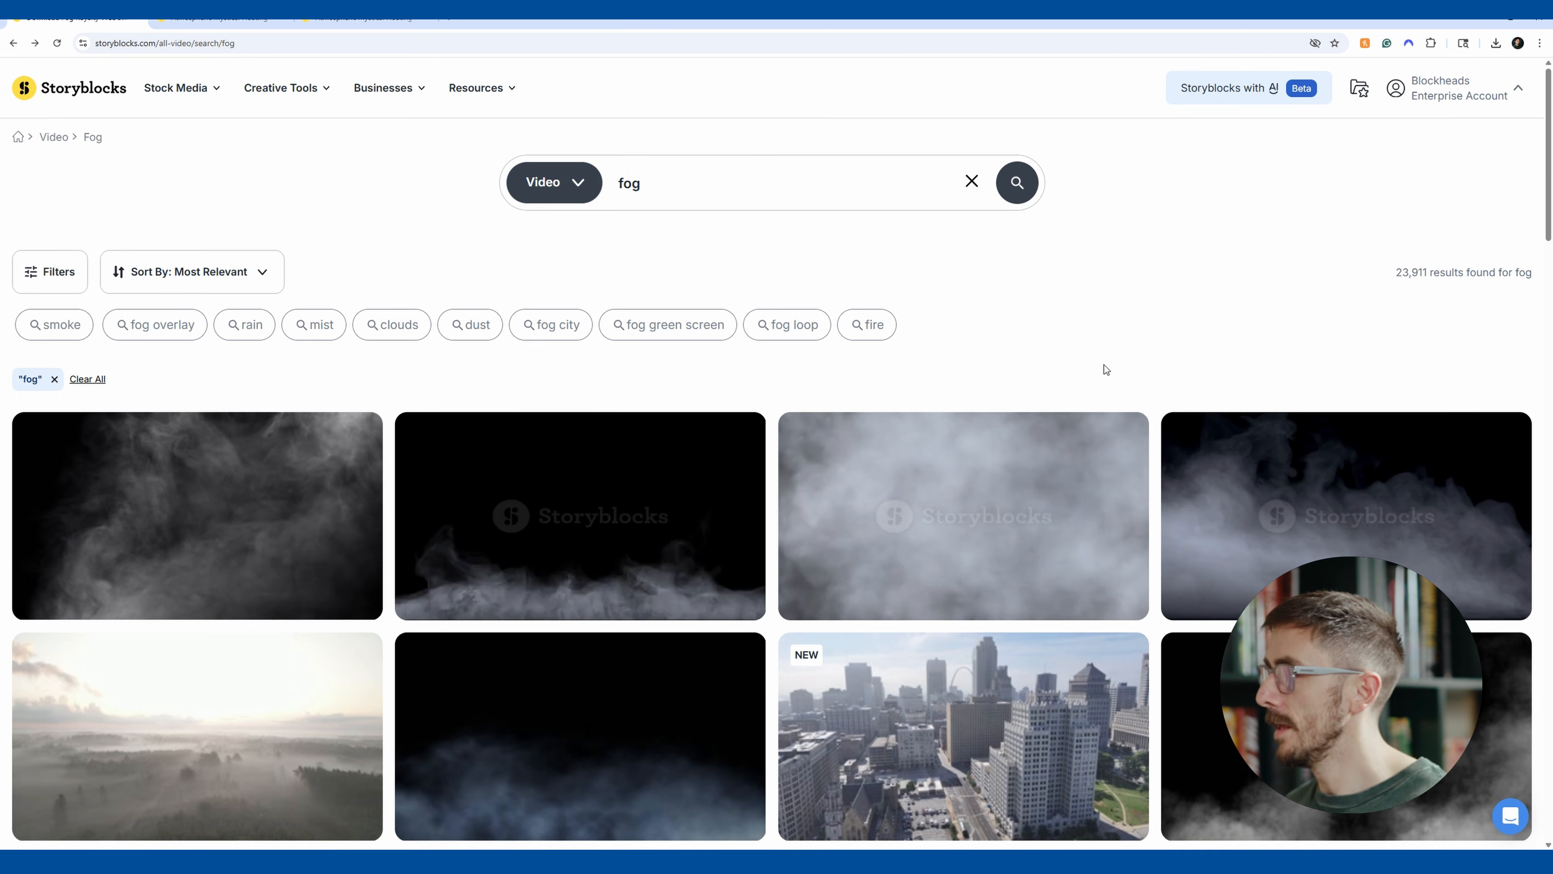
scroll(544, 451, down, 2)
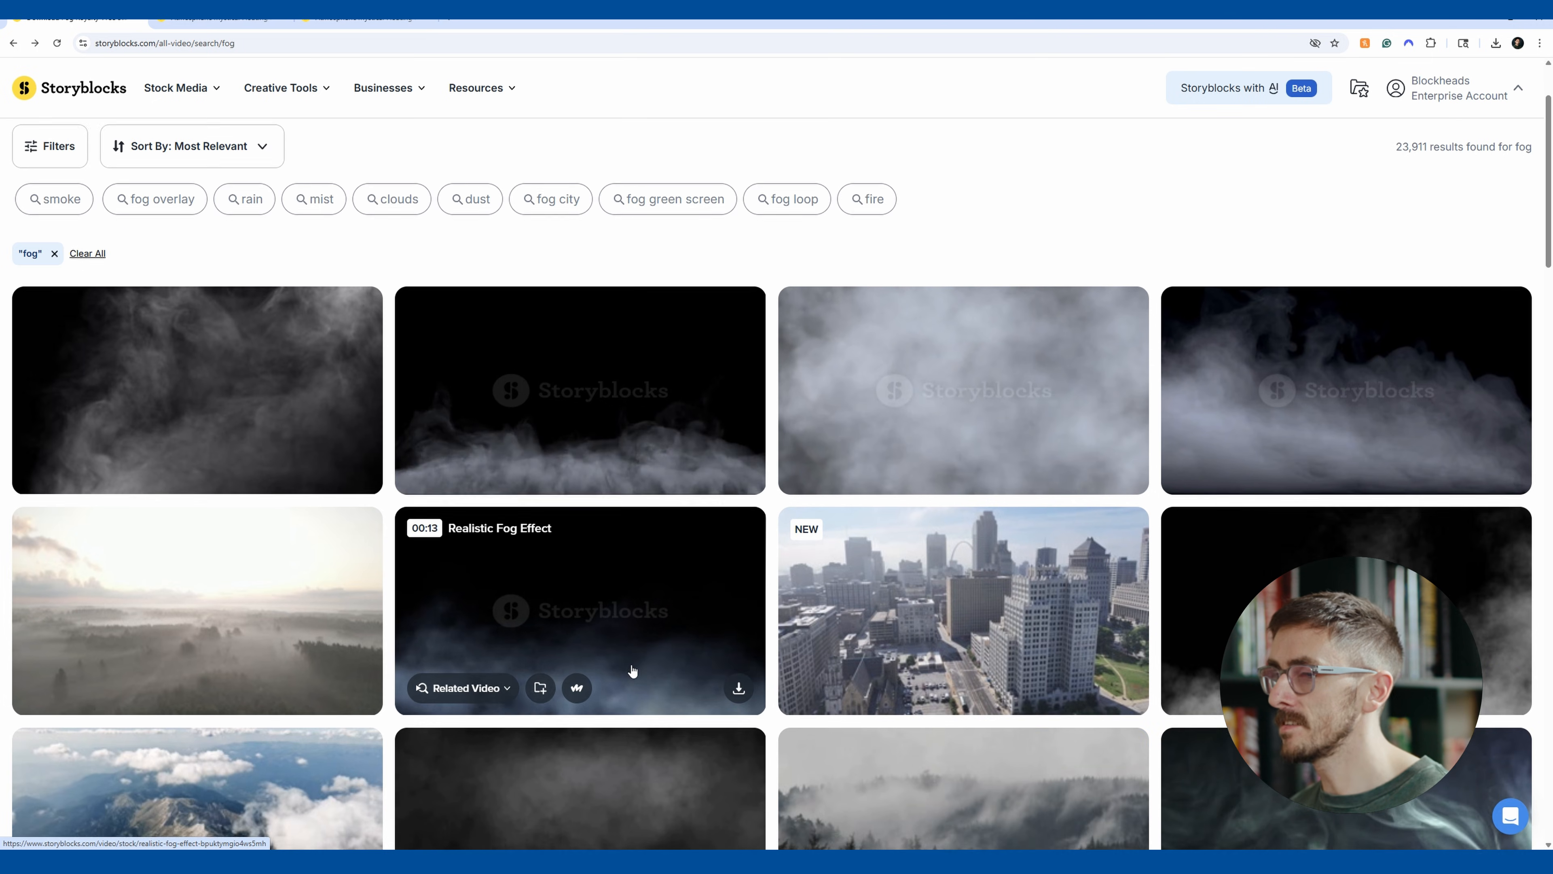
scroll(632, 670, down, 10)
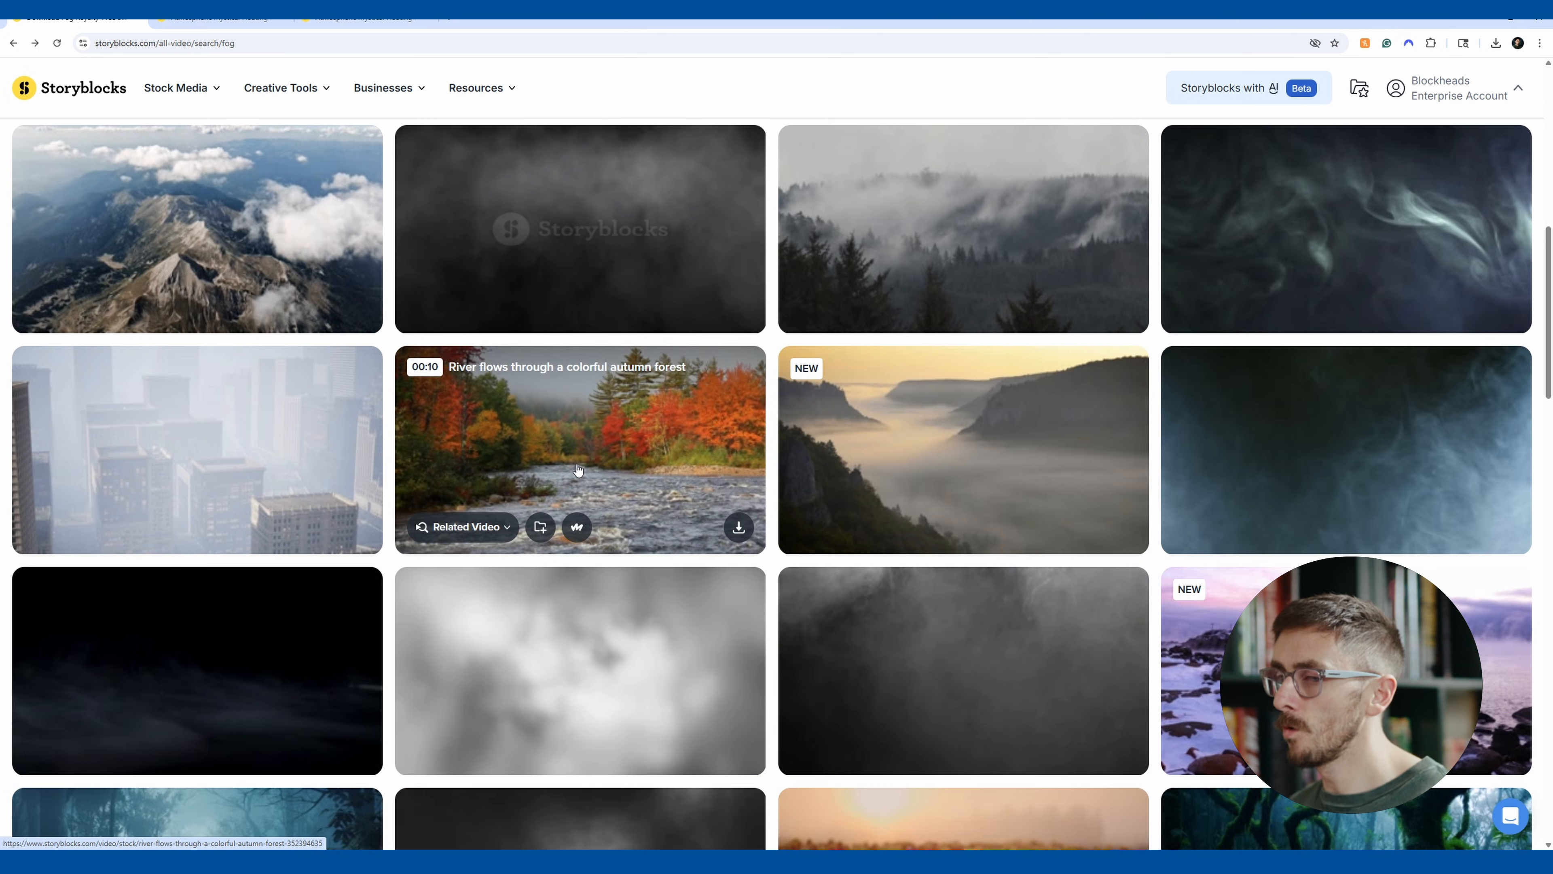
scroll(198, 659, down, 3)
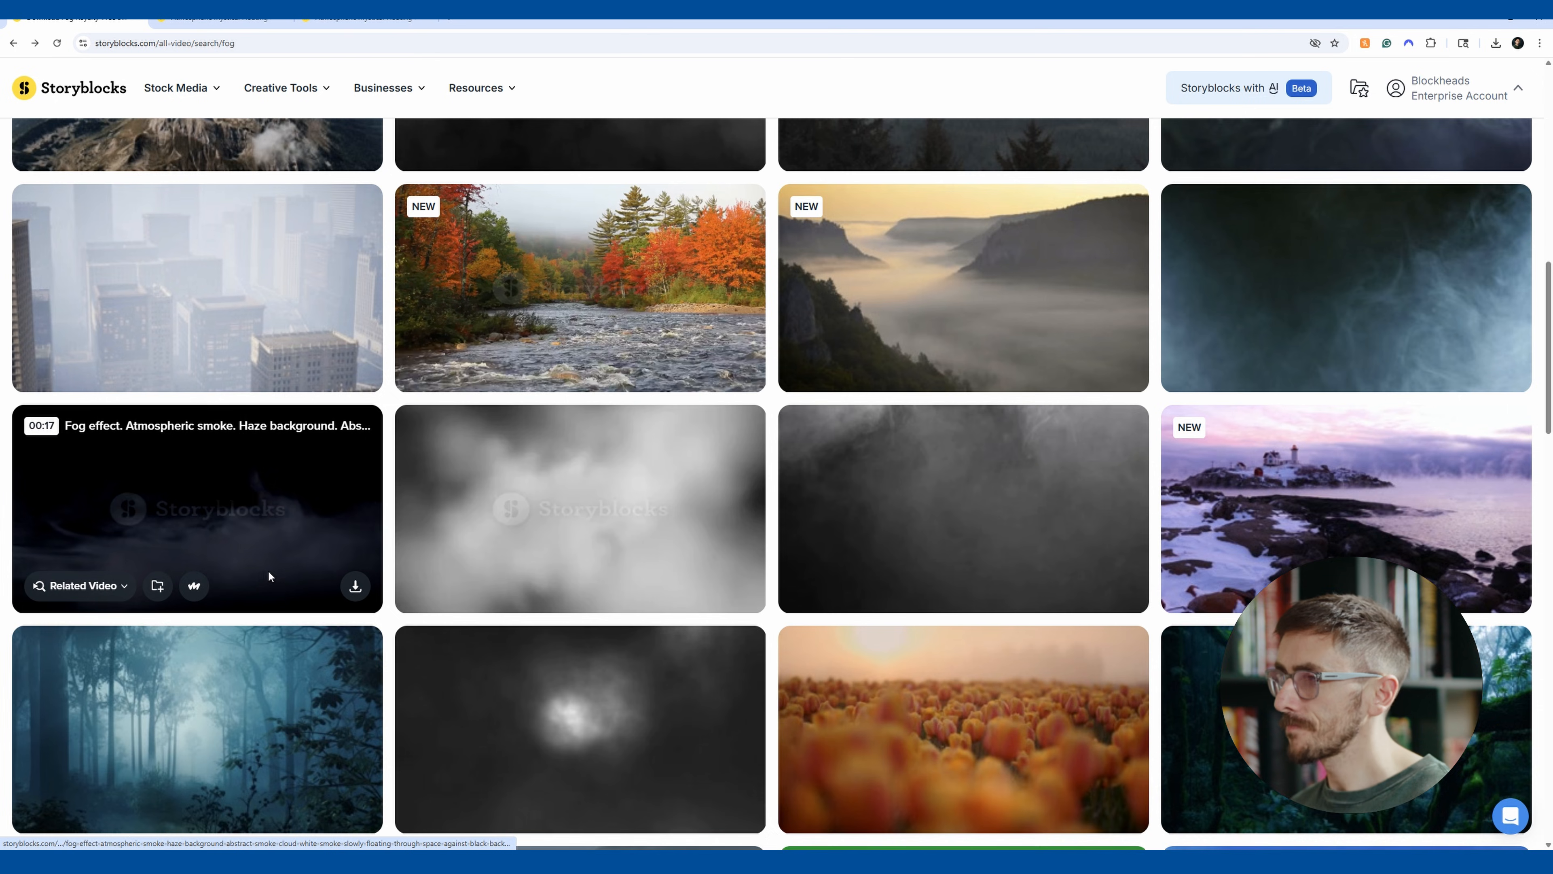
scroll(251, 603, up, 1)
scroll(249, 604, down, 7)
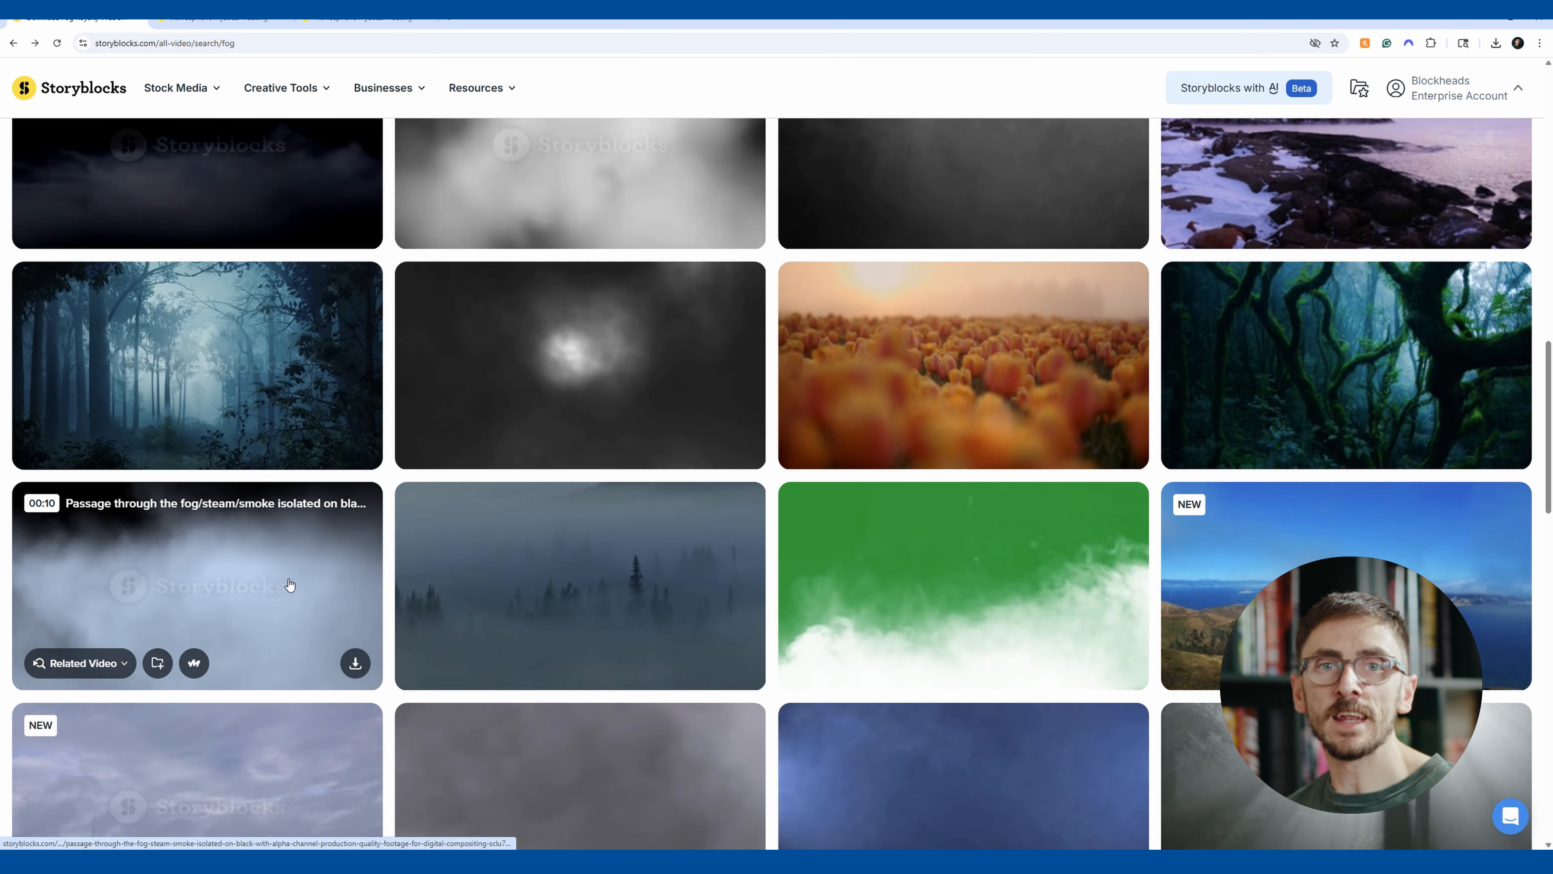
scroll(294, 582, up, 11)
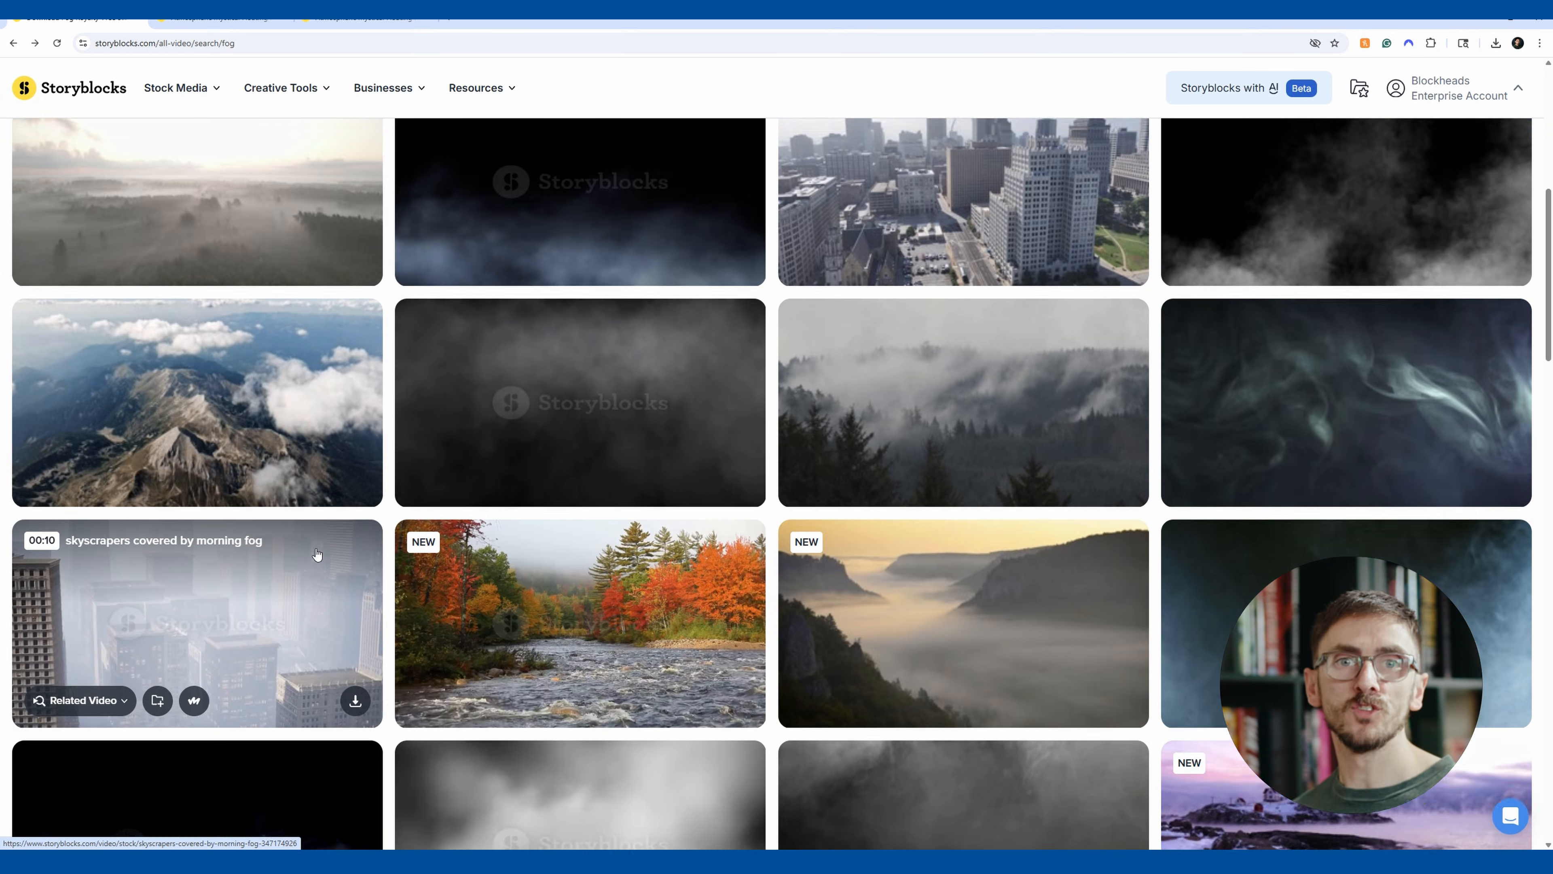
scroll(317, 554, up, 9)
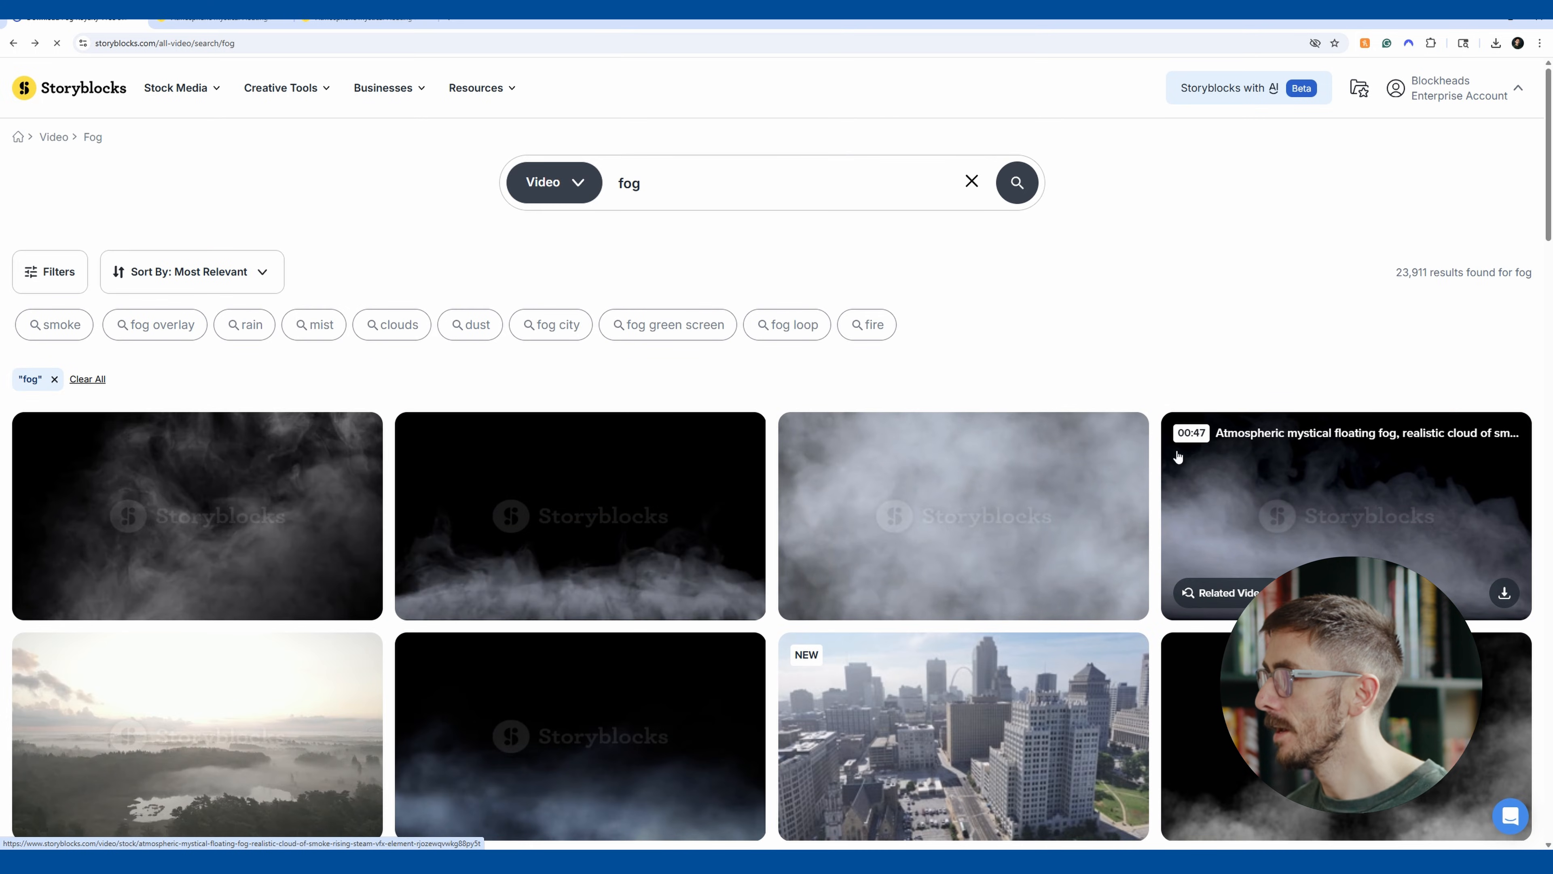
click(663, 444)
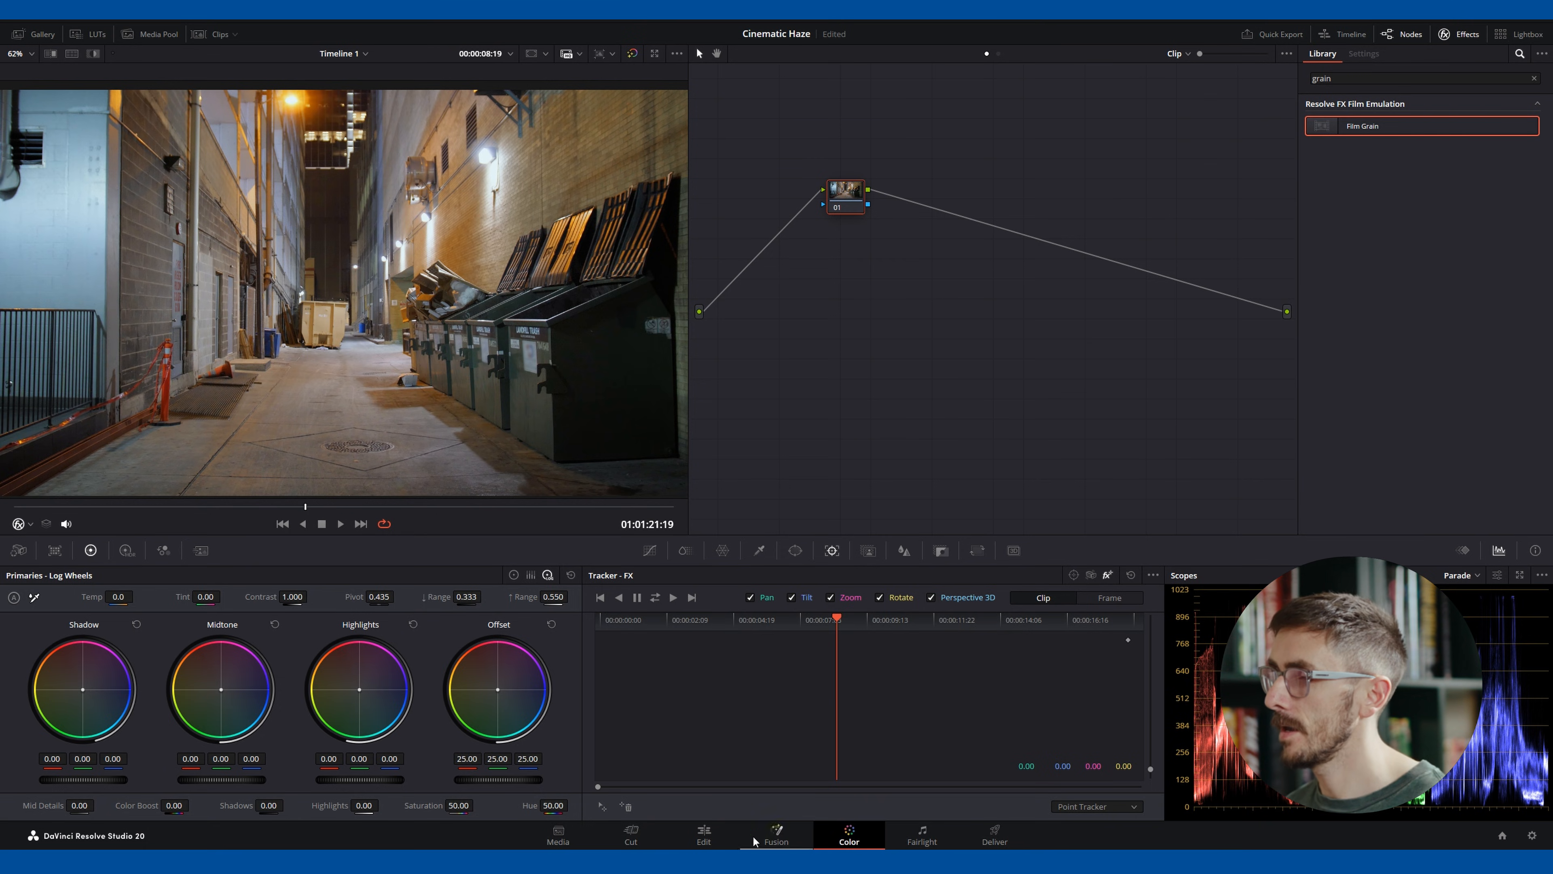
Return to DaVinci Resolve and clear the "grain" search from the Color page's effects library.
click(704, 835)
click(849, 833)
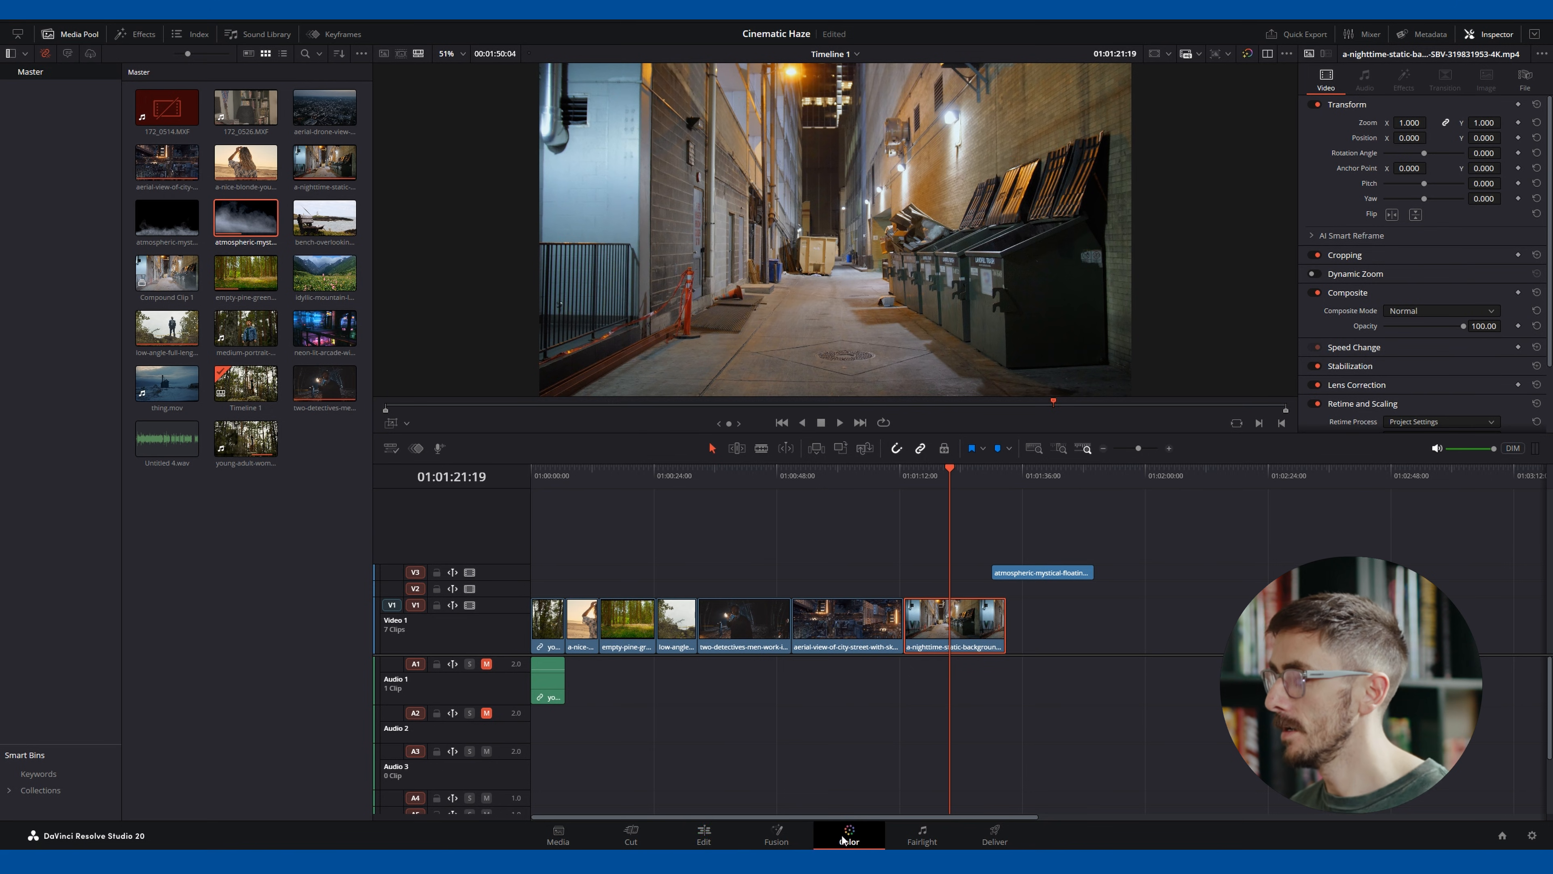
click(1531, 74)
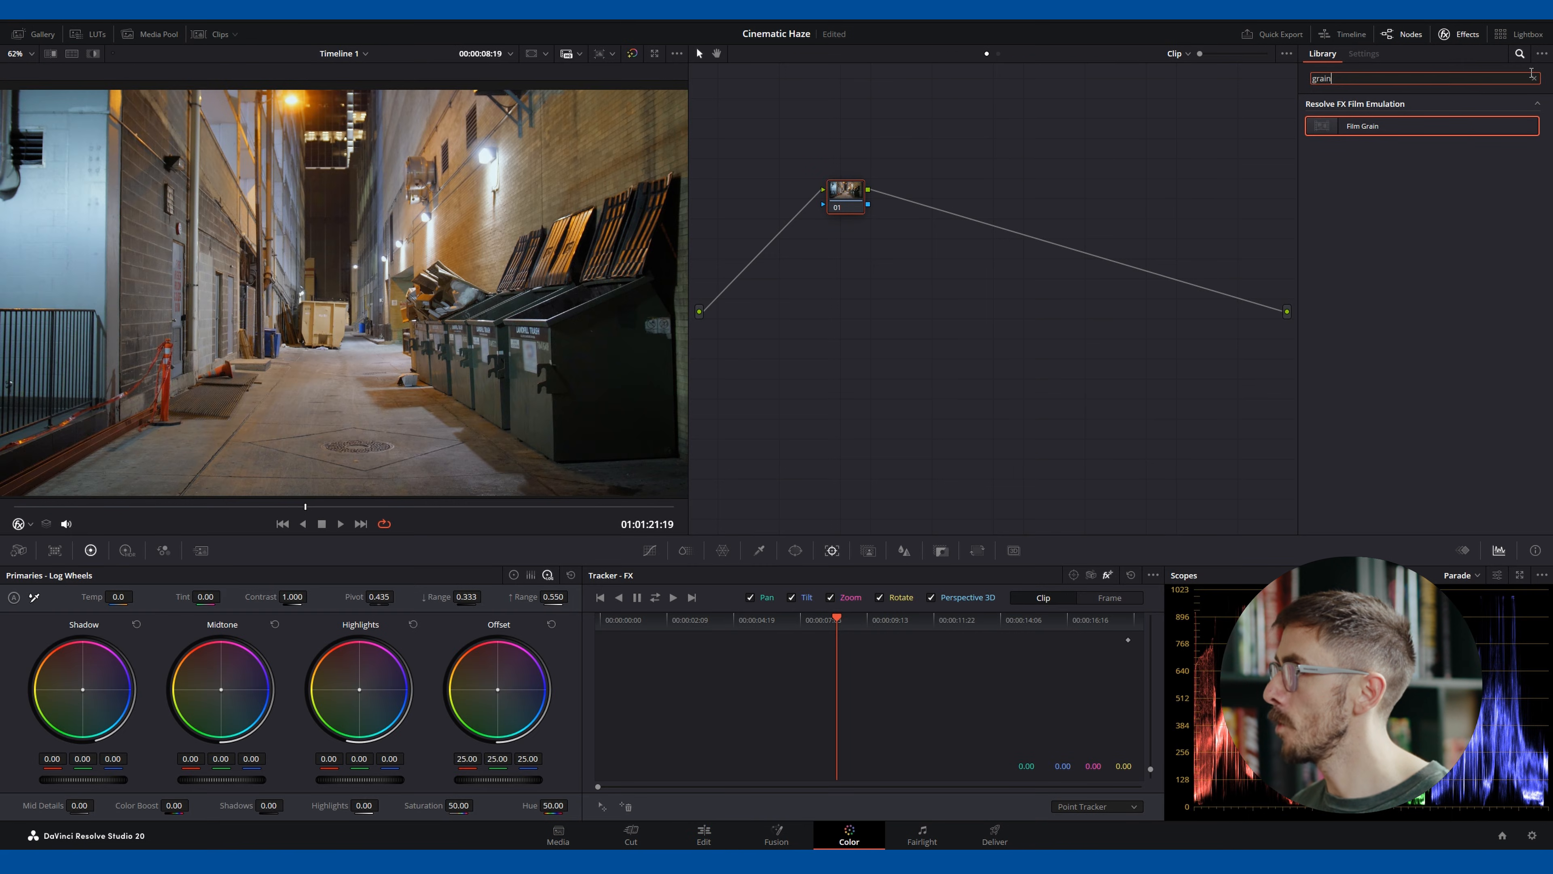
click(1534, 78)
In the Edit page timeline, move the atmospheric fog clip to video track 2, directly above the nighttime alley clip.
click(707, 833)
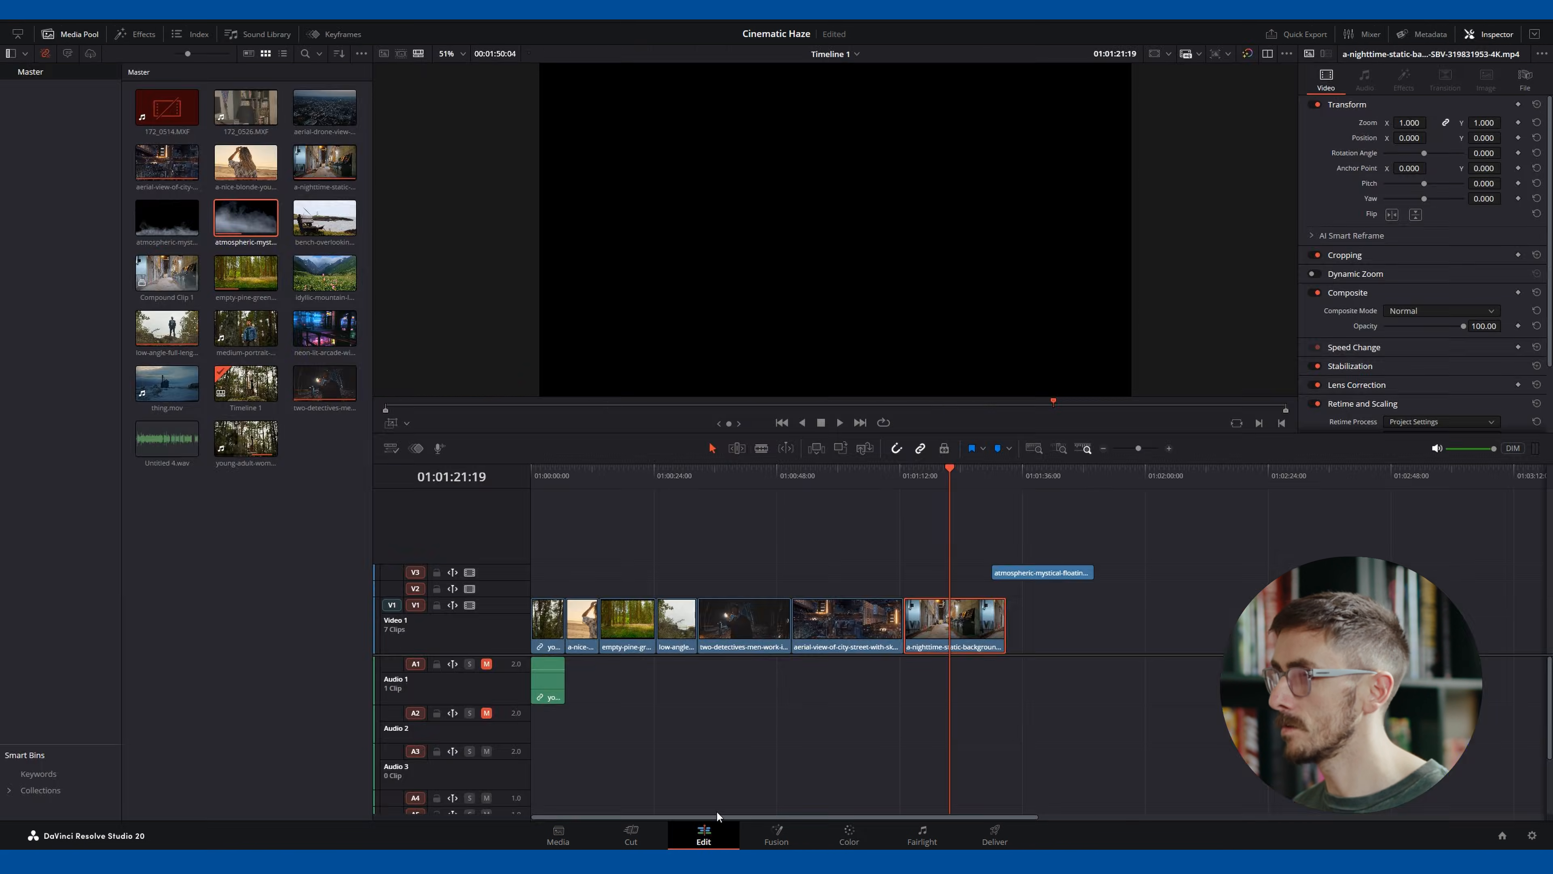
drag(1024, 570, 931, 572)
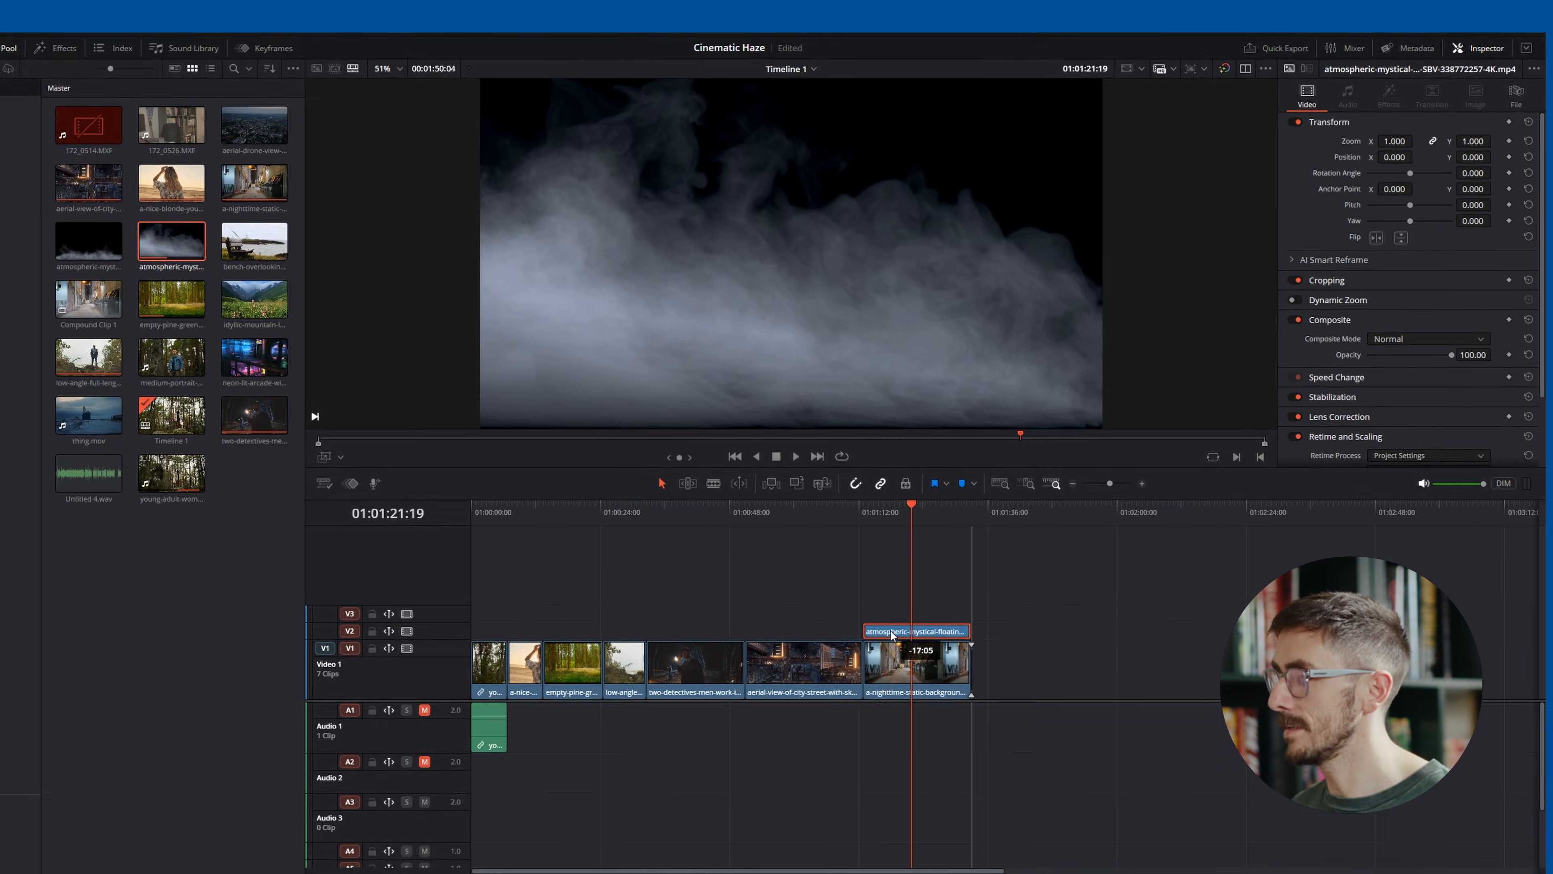
drag(893, 635, 902, 636)
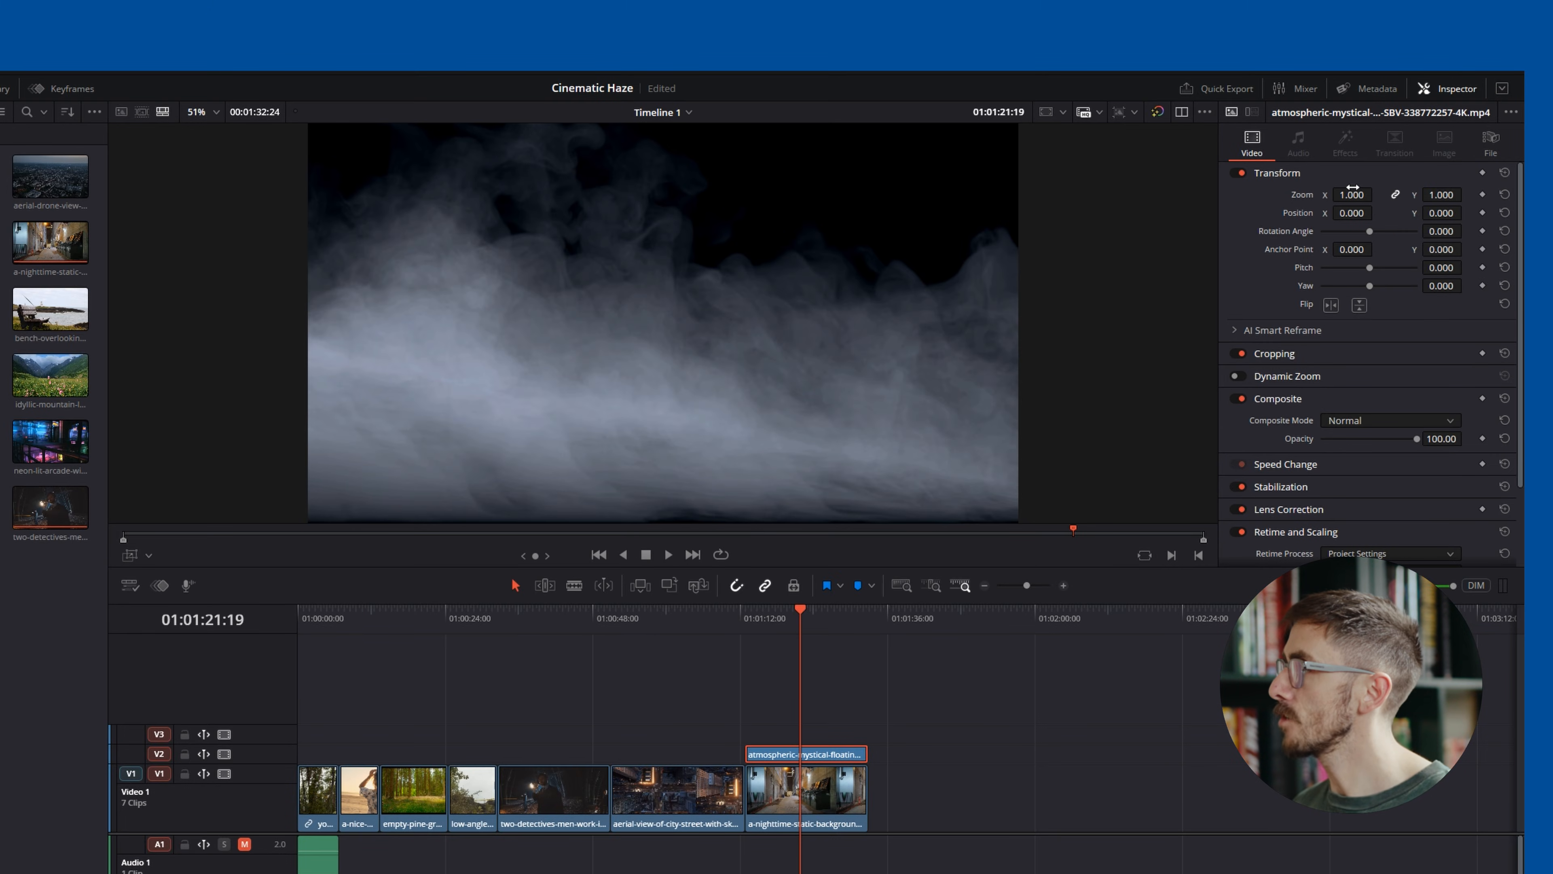
click(1353, 188)
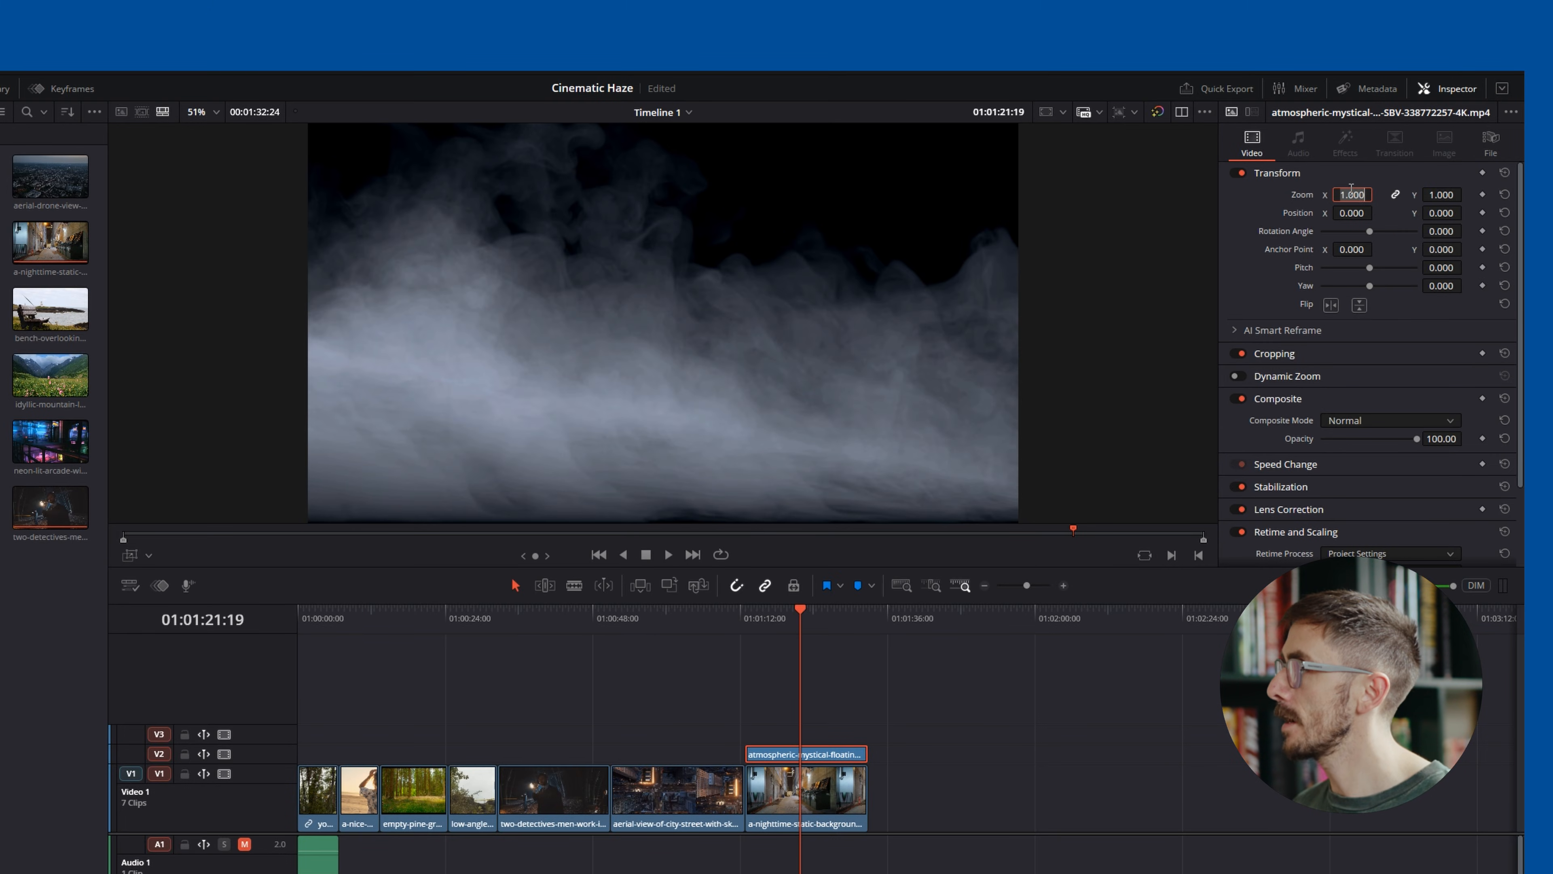
click(1293, 199)
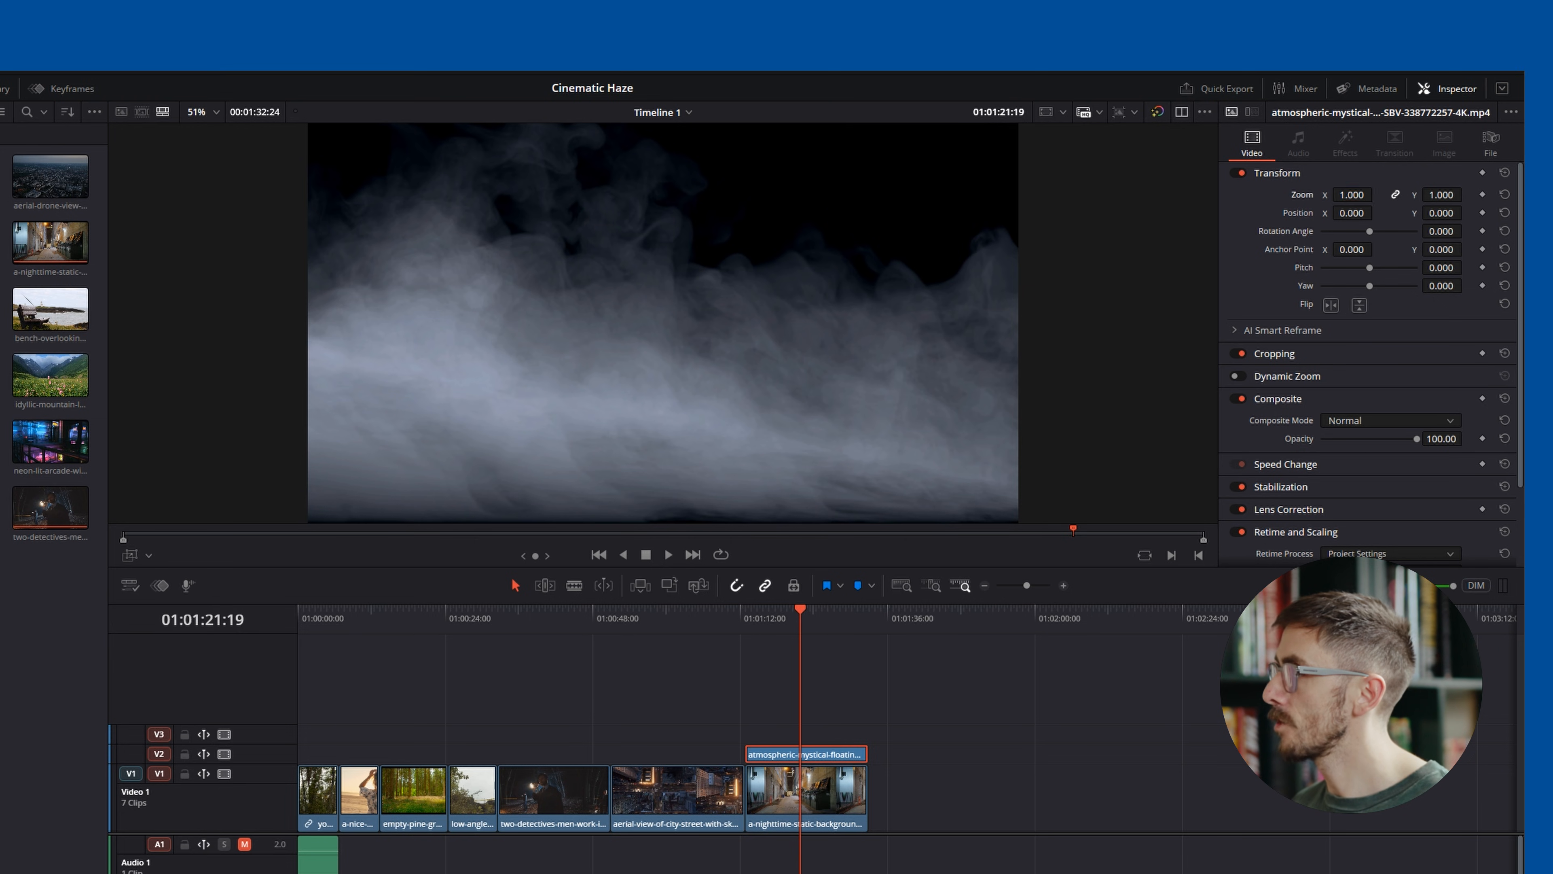
drag(1333, 197, 1339, 197)
Set the fog clip's Composite Mode to Screen so it blends over the alley shot.
scroll(1386, 395, down, 3)
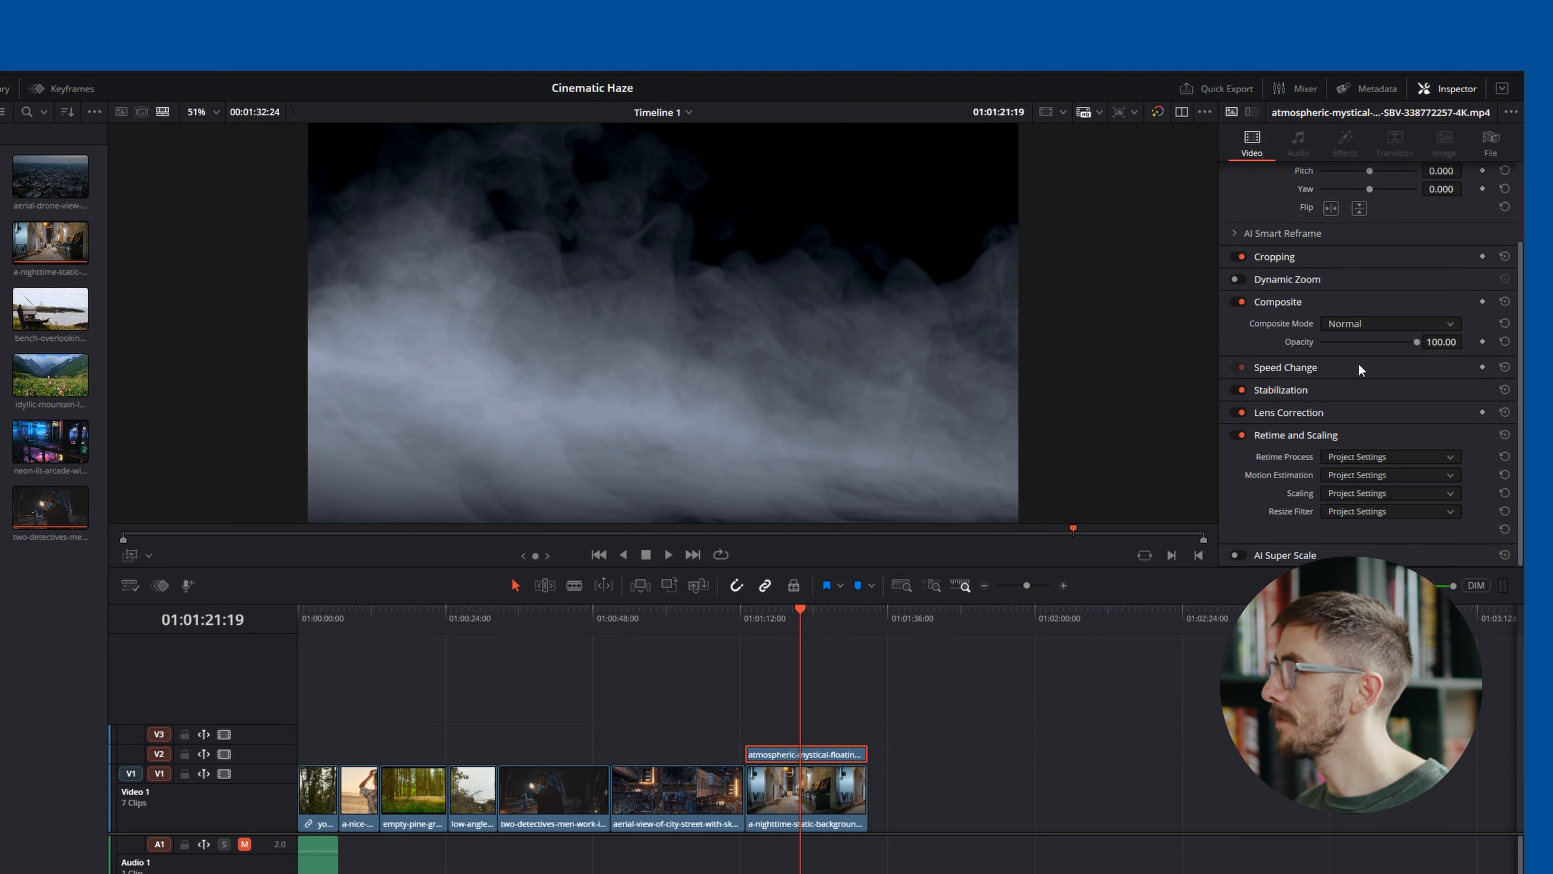
click(1366, 324)
scroll(1393, 375, down, 3)
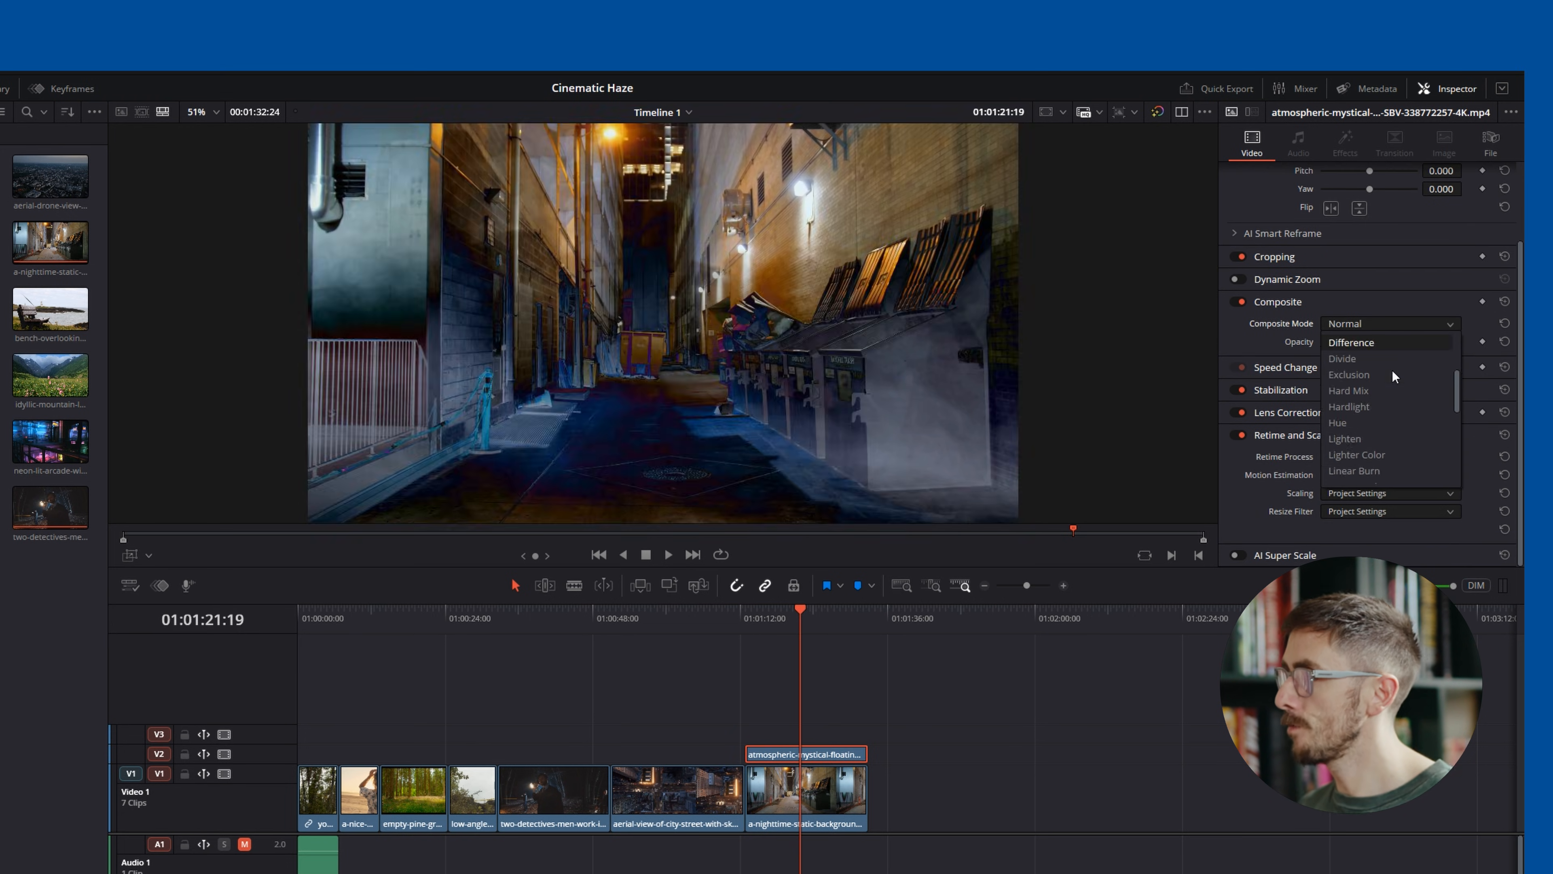
scroll(1395, 371, down, 3)
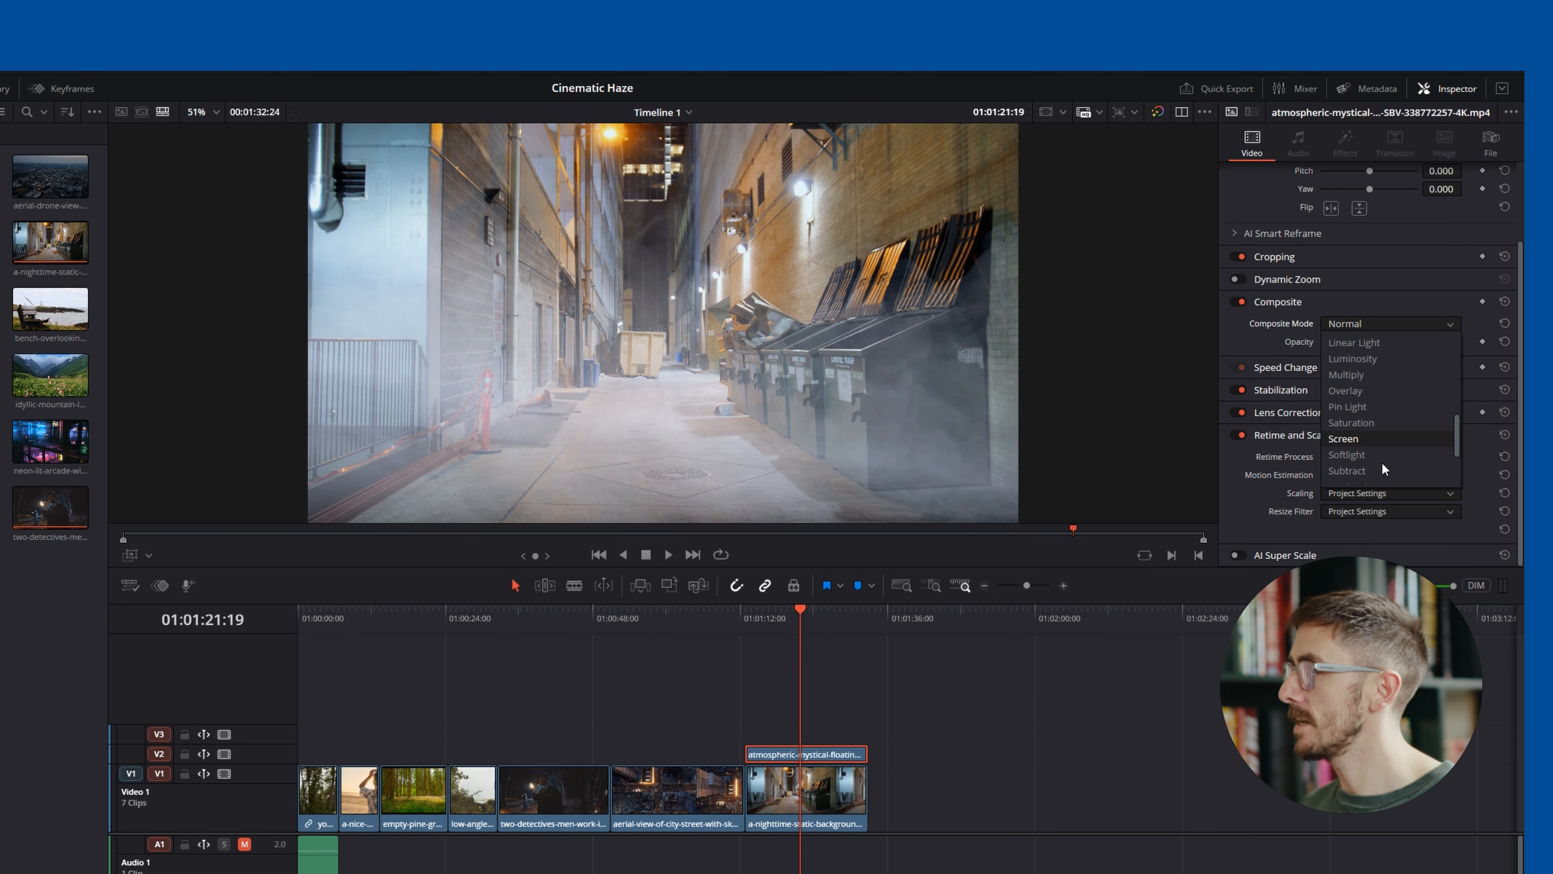
click(1377, 437)
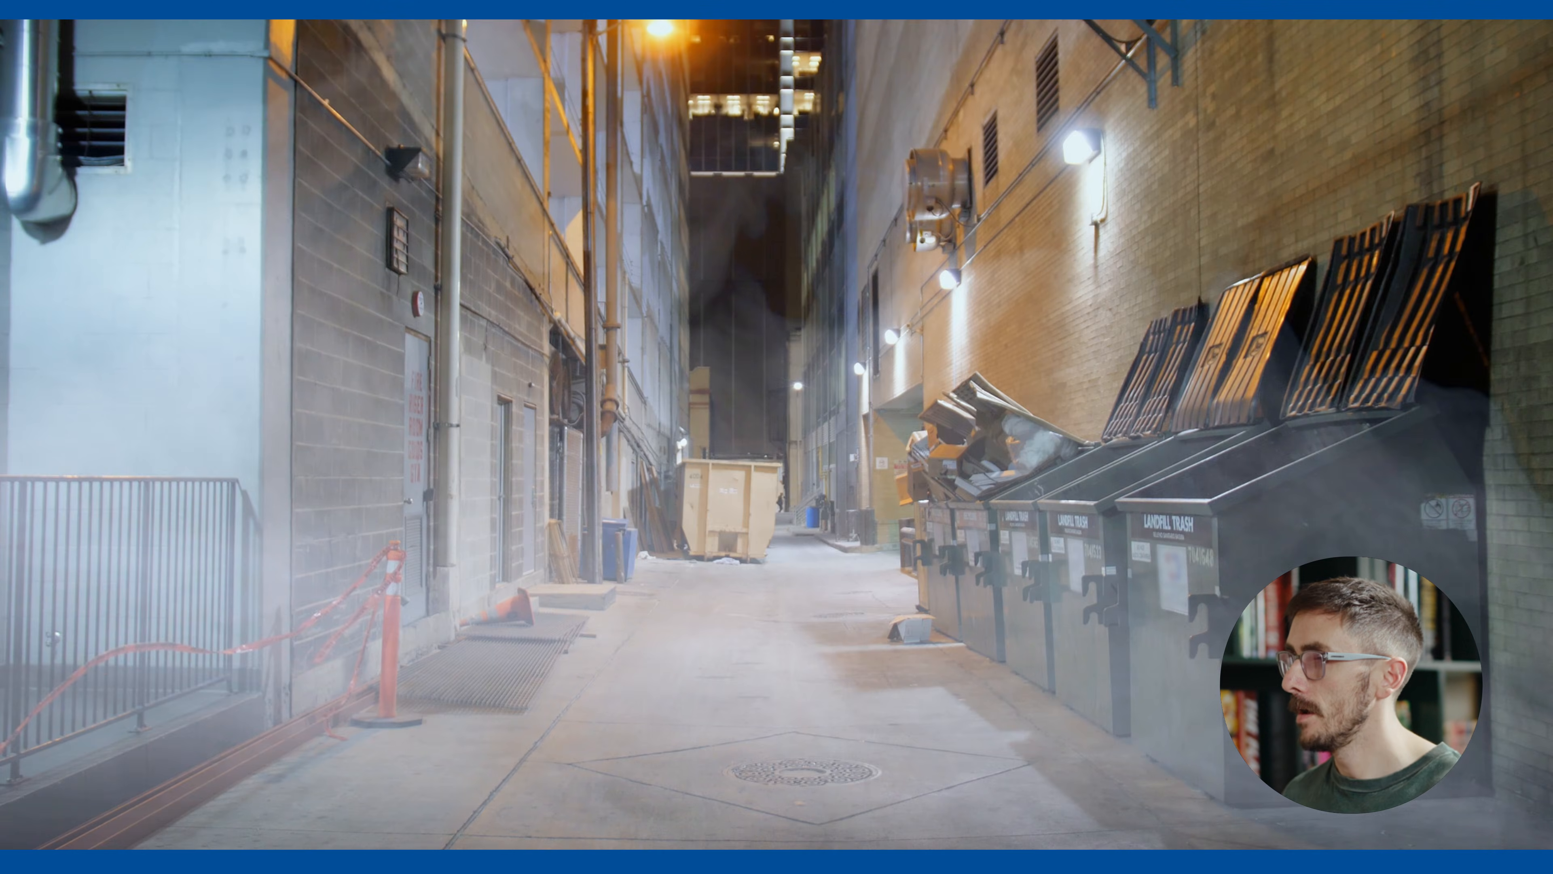